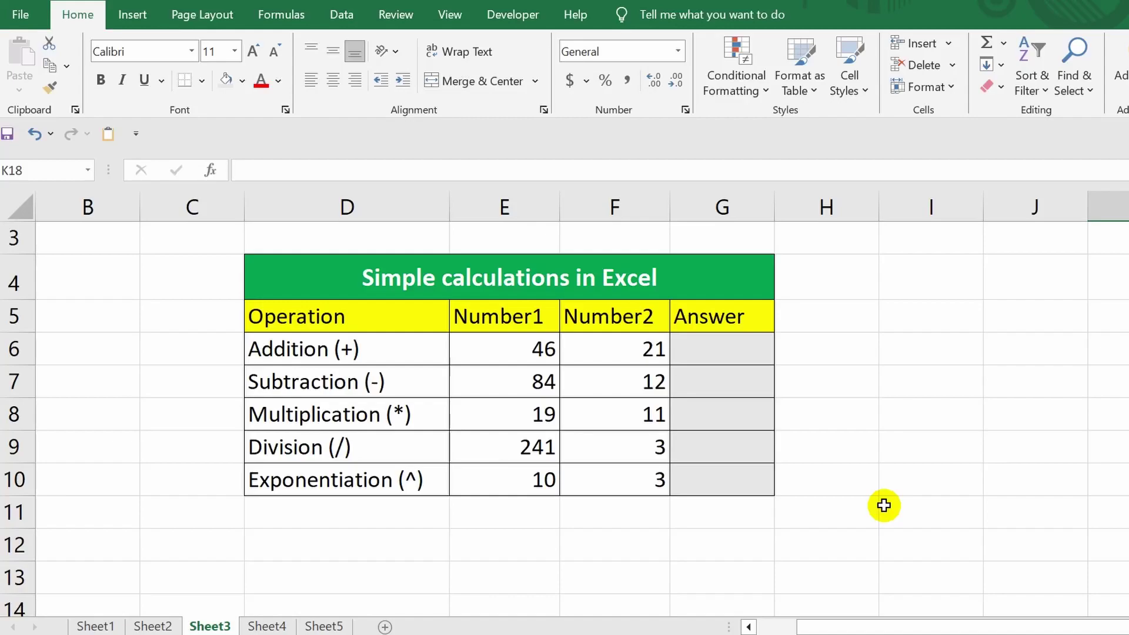
Step: Enter =46+21 in the Addition answer cell G6 so it shows 67
left_click(724, 343)
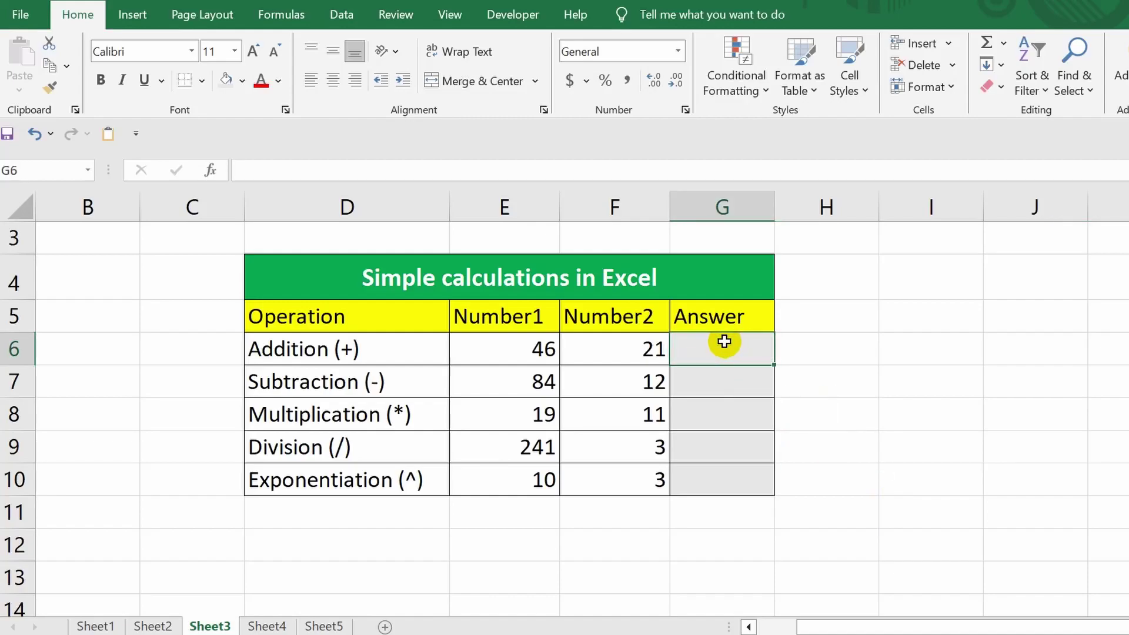
type("=")
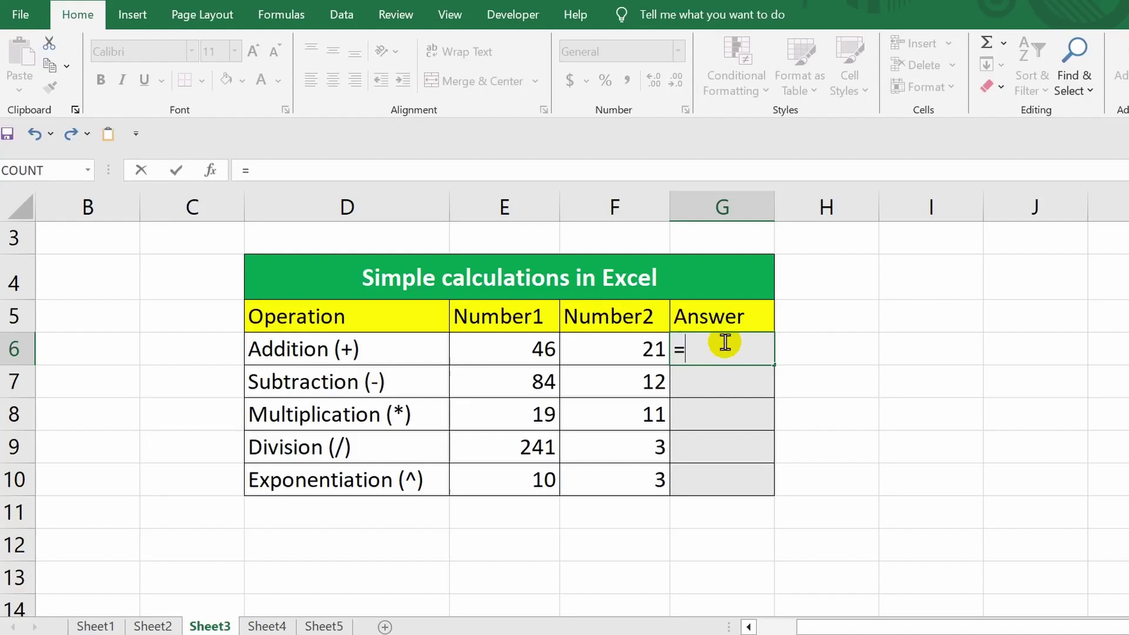
type("46+21")
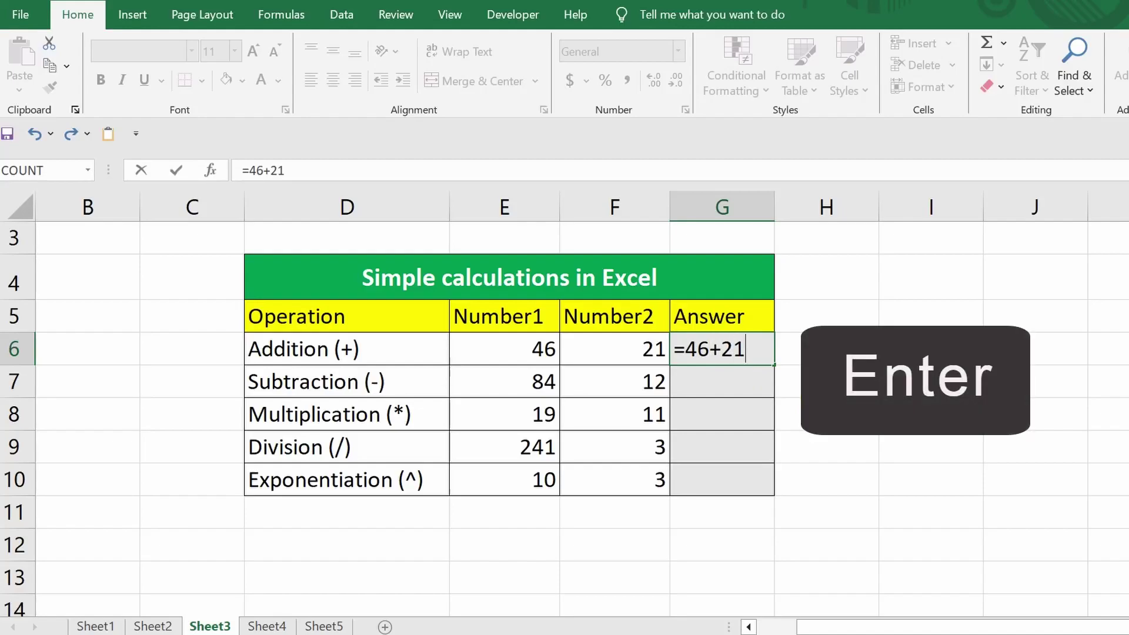
key("Return")
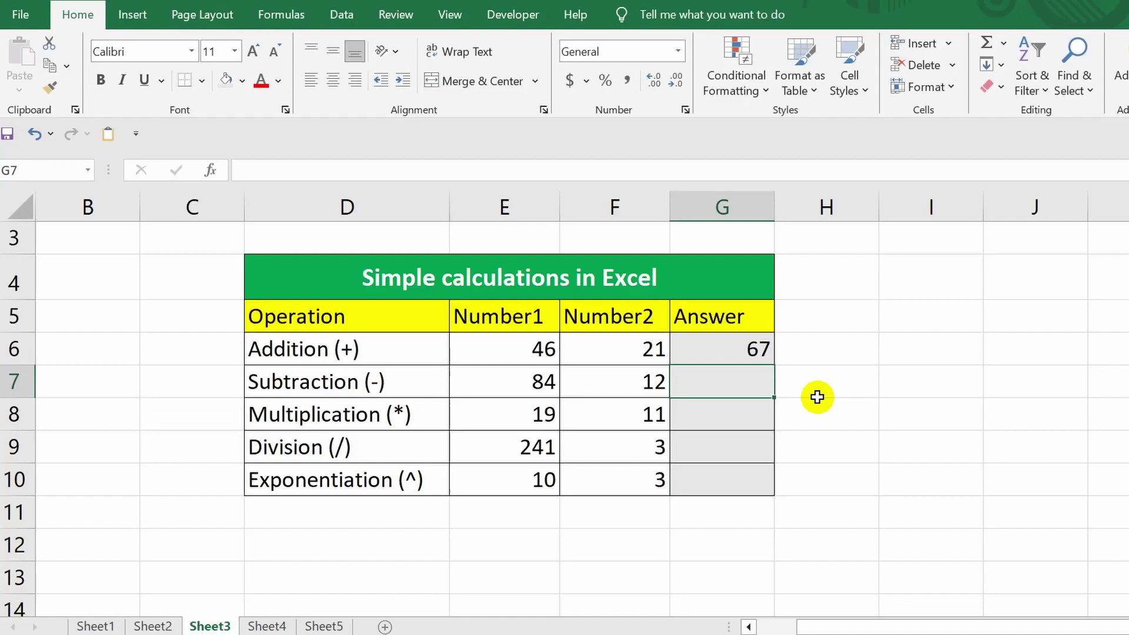
Step: Replace G6's typed numbers with the cell-reference formula =E6+F6, still giving 67
left_click(719, 345)
double_click(721, 343)
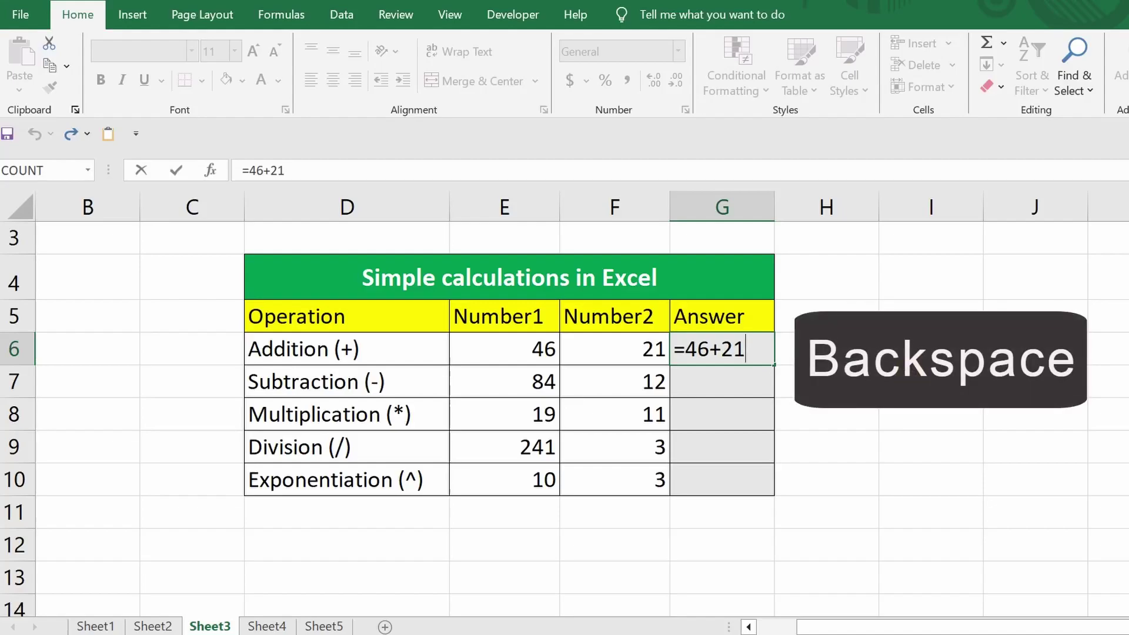
key("BackSpace")
key("BackSpace")
key("BackSpace")
key("BackSpace")
key("BackSpace")
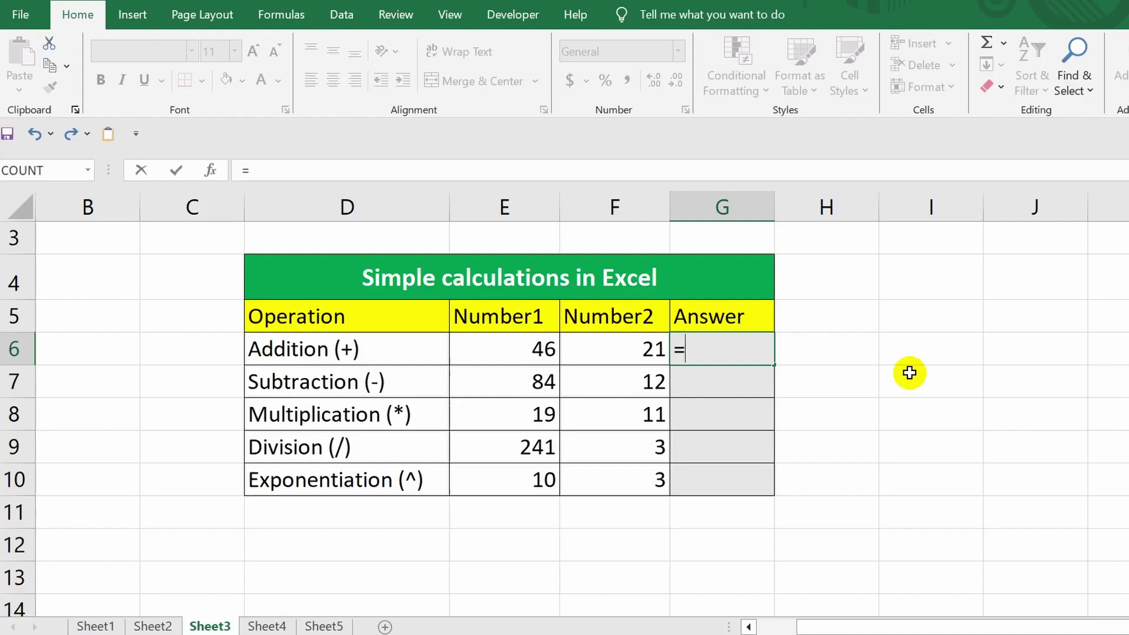
left_click(513, 351)
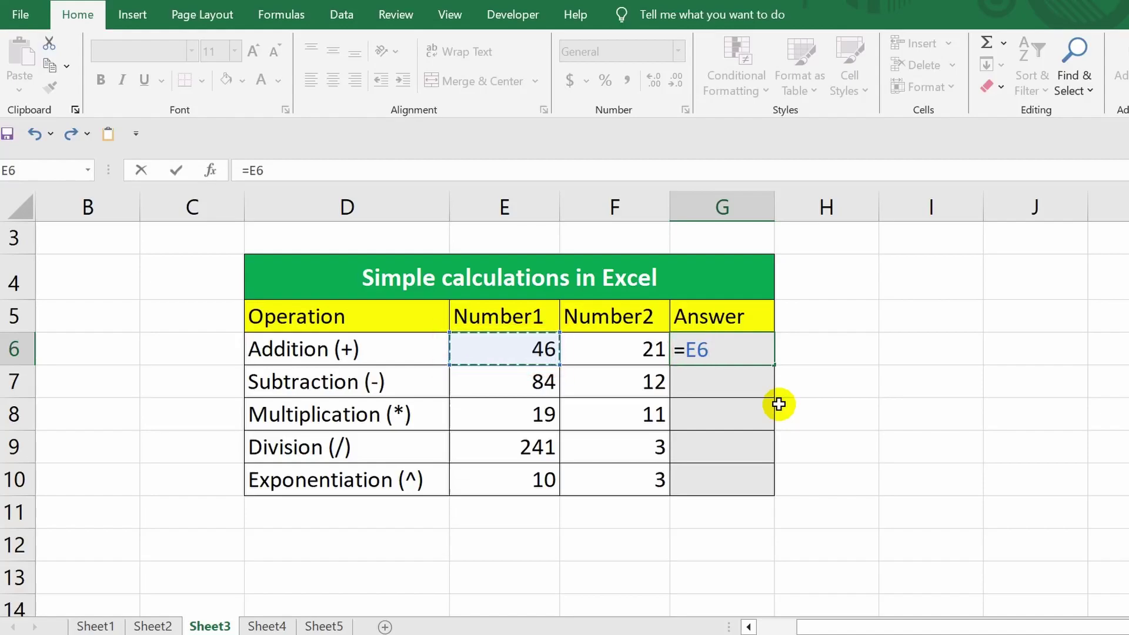
type("+")
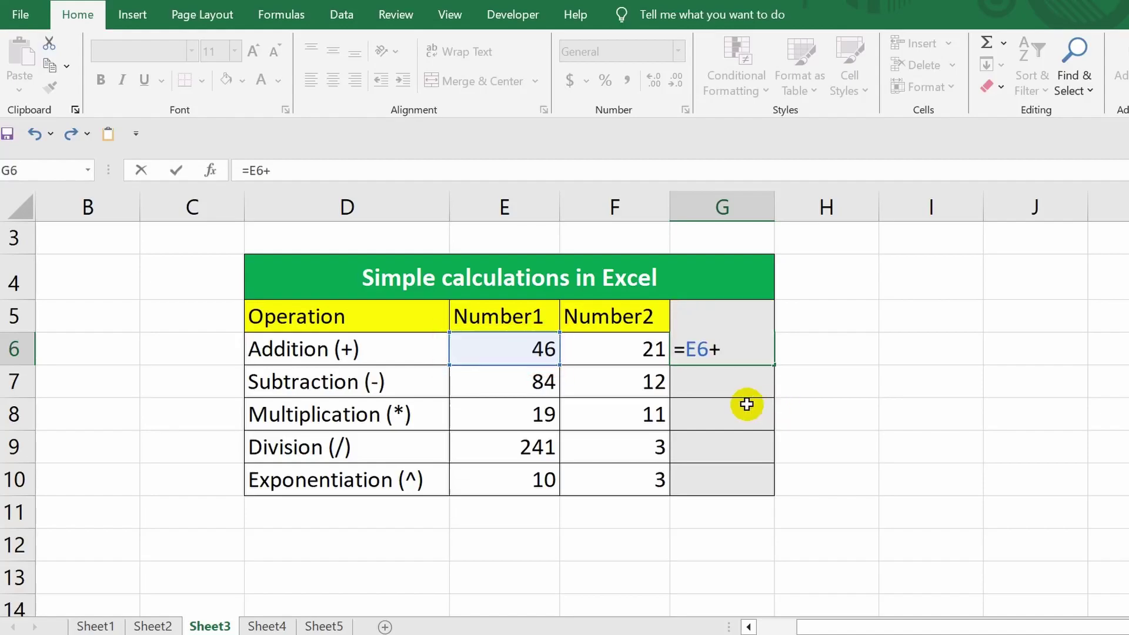
left_click(606, 350)
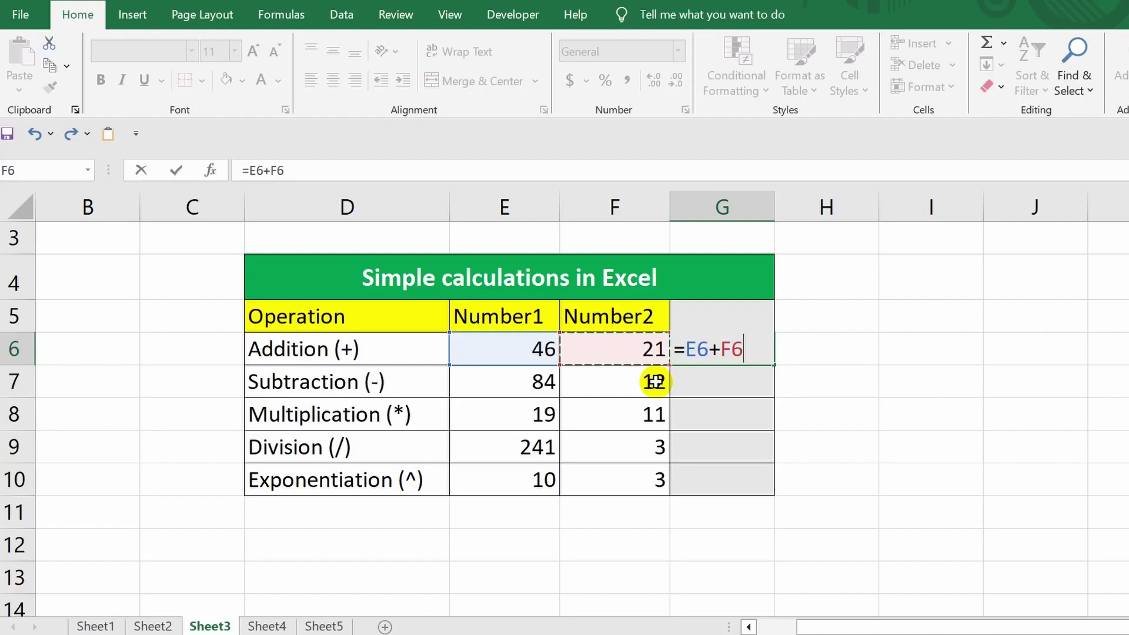
key("Return")
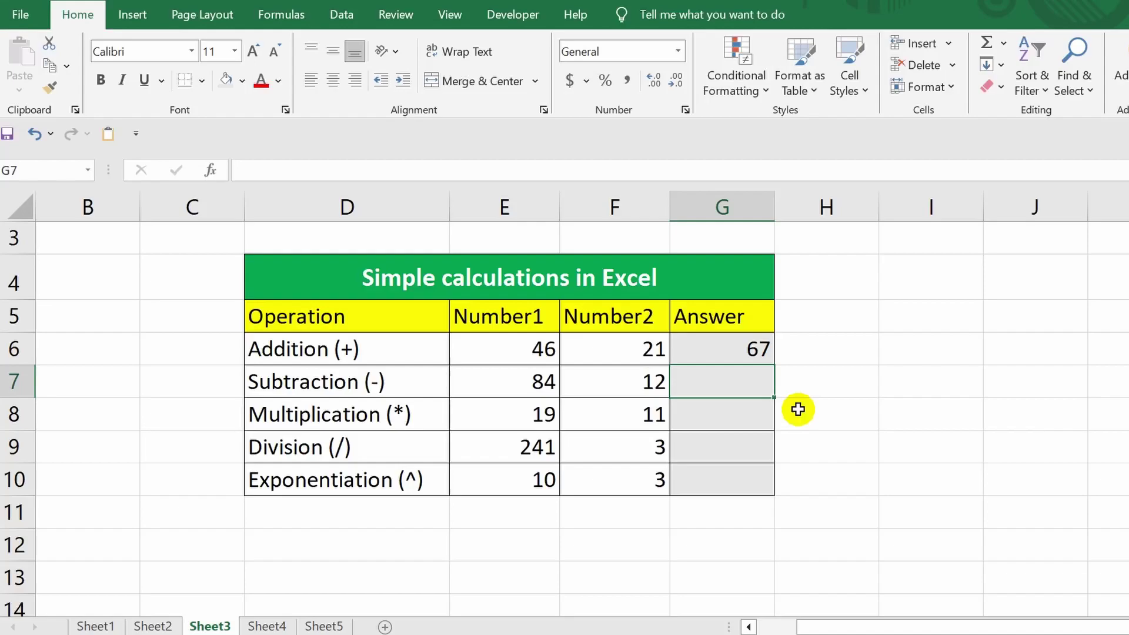
Step: Set the Addition numbers E6 and F6 to 50 and 15 so G6 recalculates to 65
key("Up")
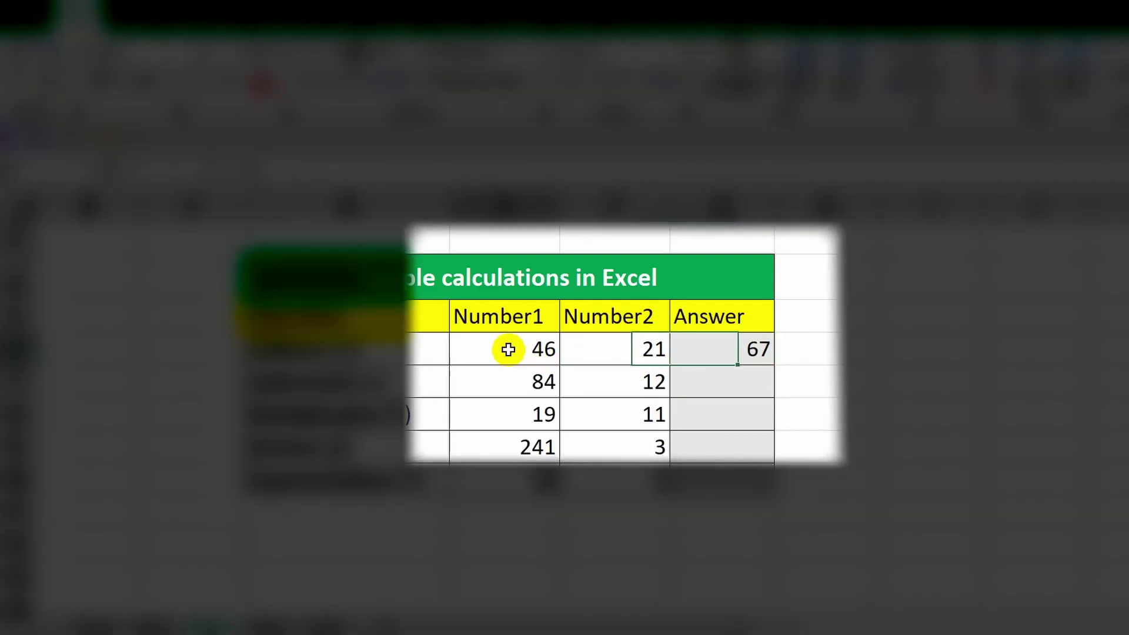
type("10")
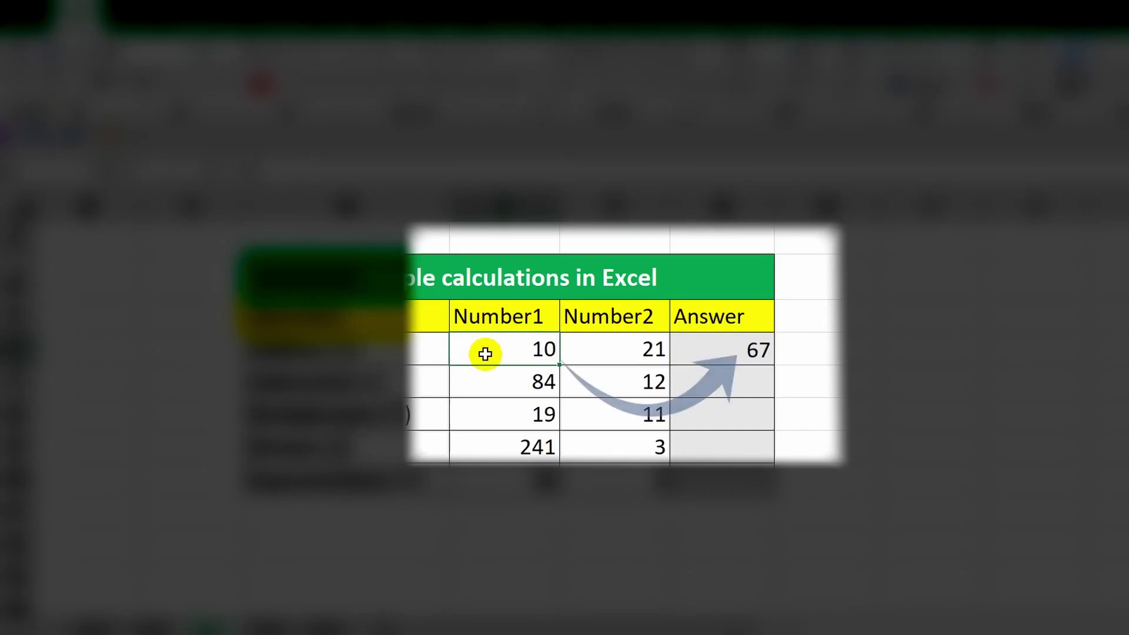
key("Return")
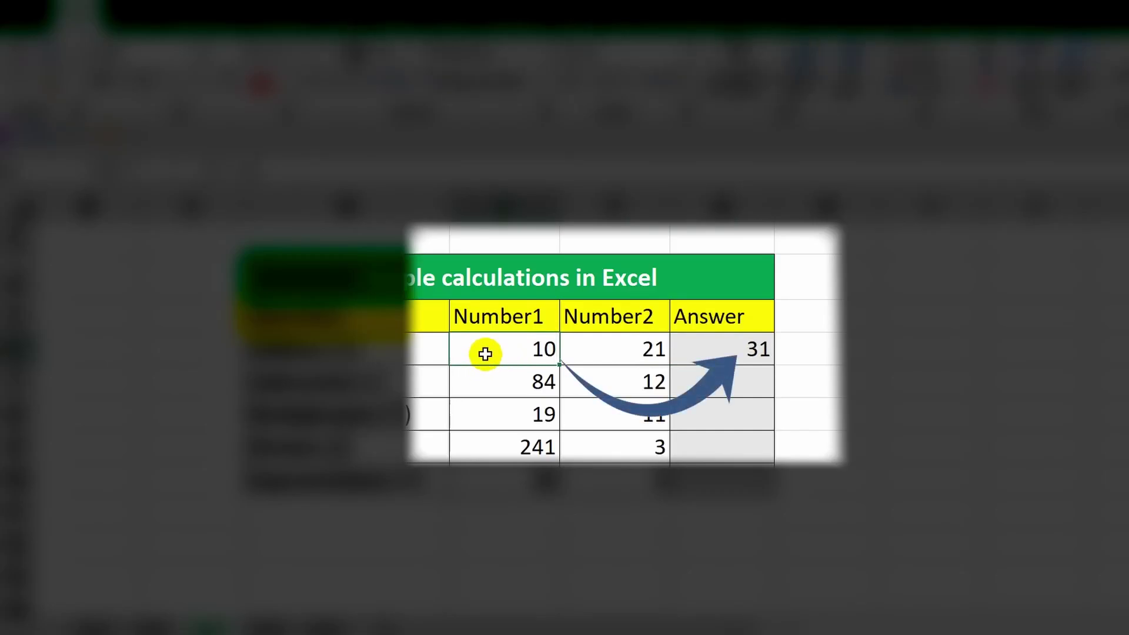
type("50")
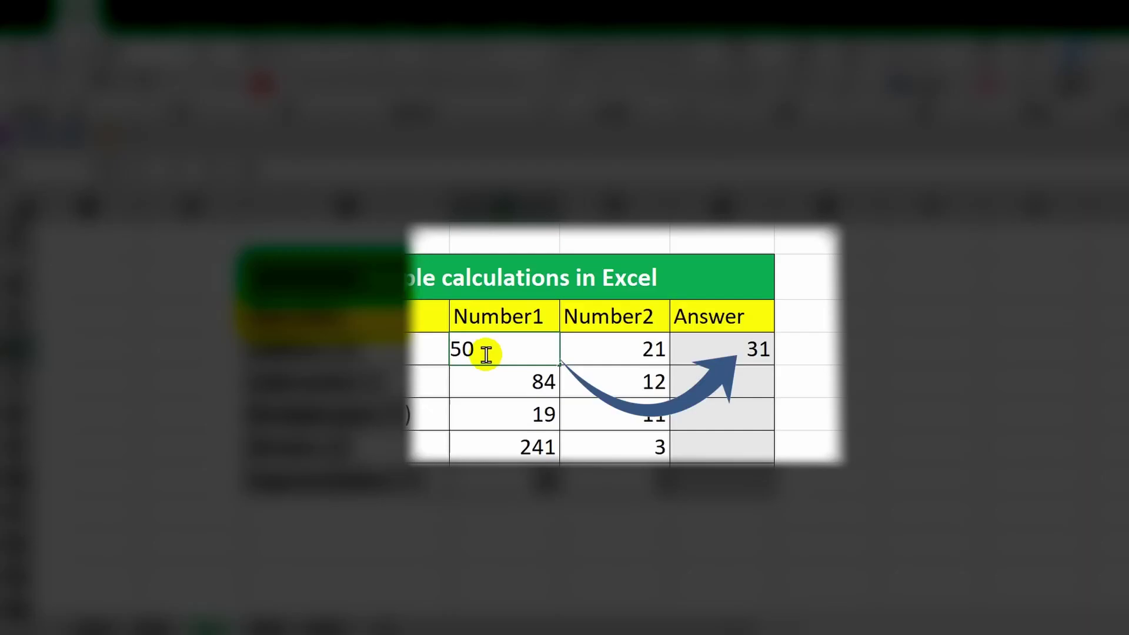
key("ctrl+Return")
key("Tab")
type("1")
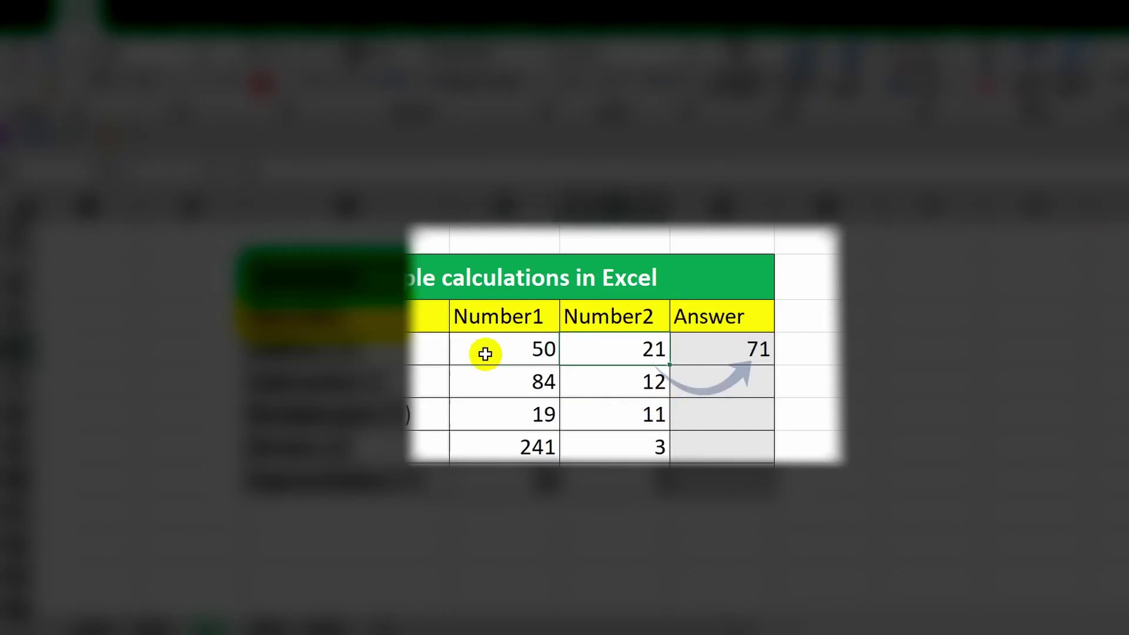
type("5")
key("ctrl+Return")
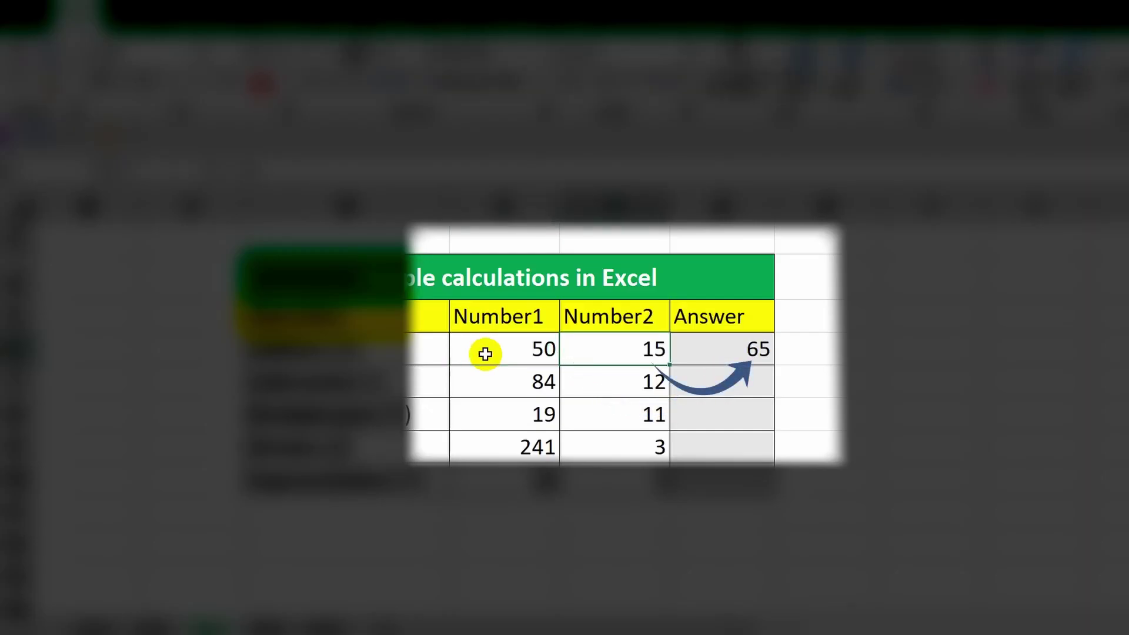
left_click(751, 351)
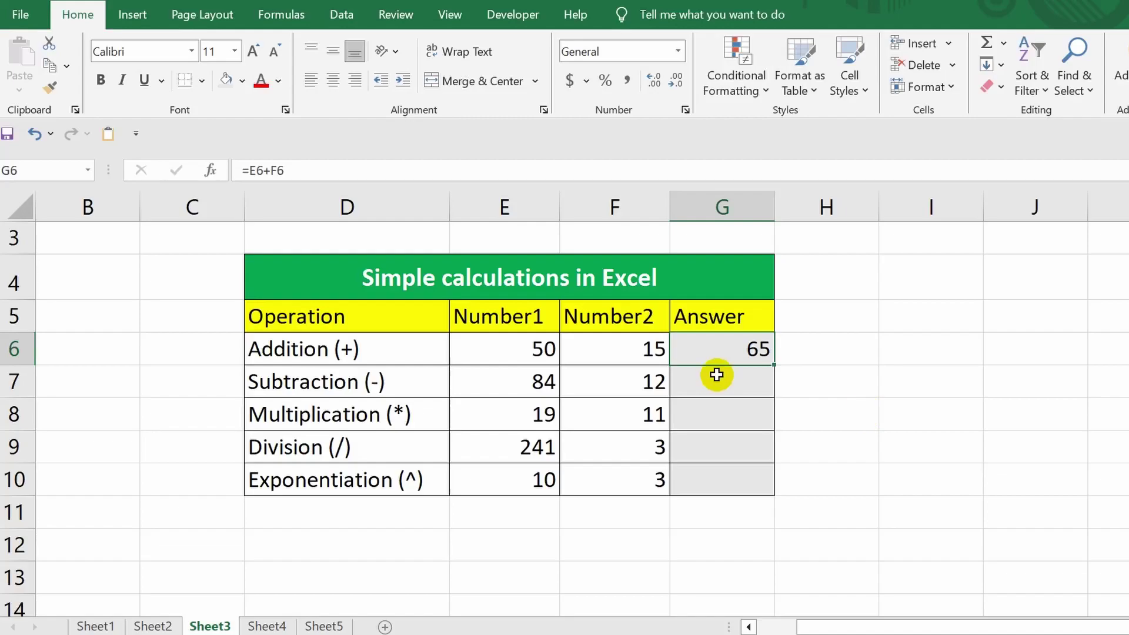
Step: Enter the Subtraction formula =E7-F7 in G7 and the Multiplication formula =E8*F8 in G8
left_click(718, 374)
type("=")
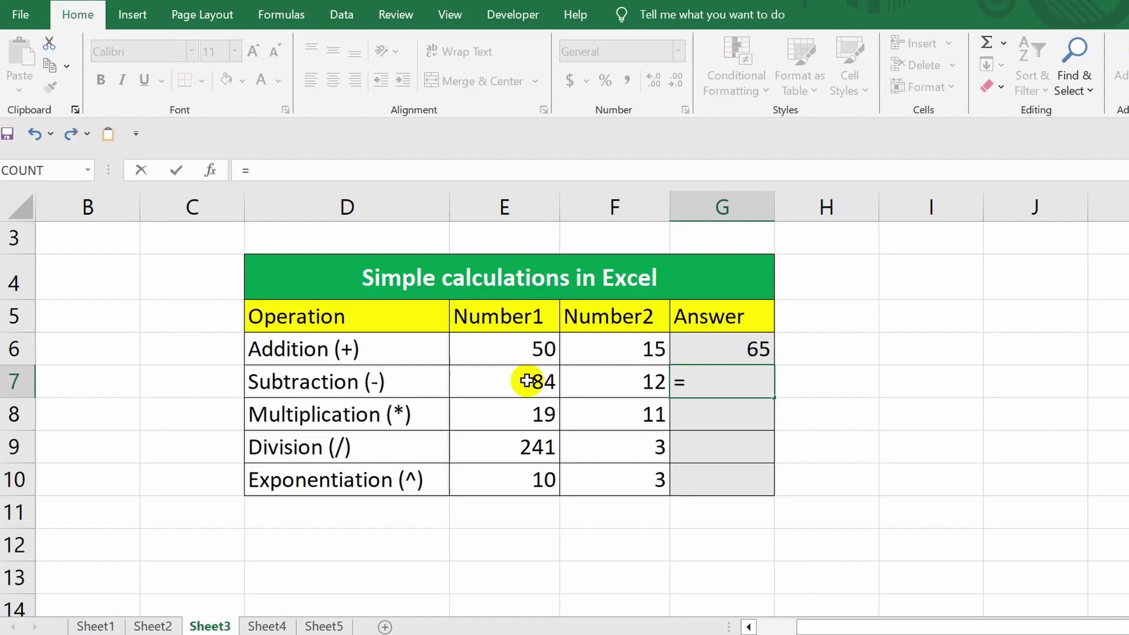
left_click(527, 382)
type("-")
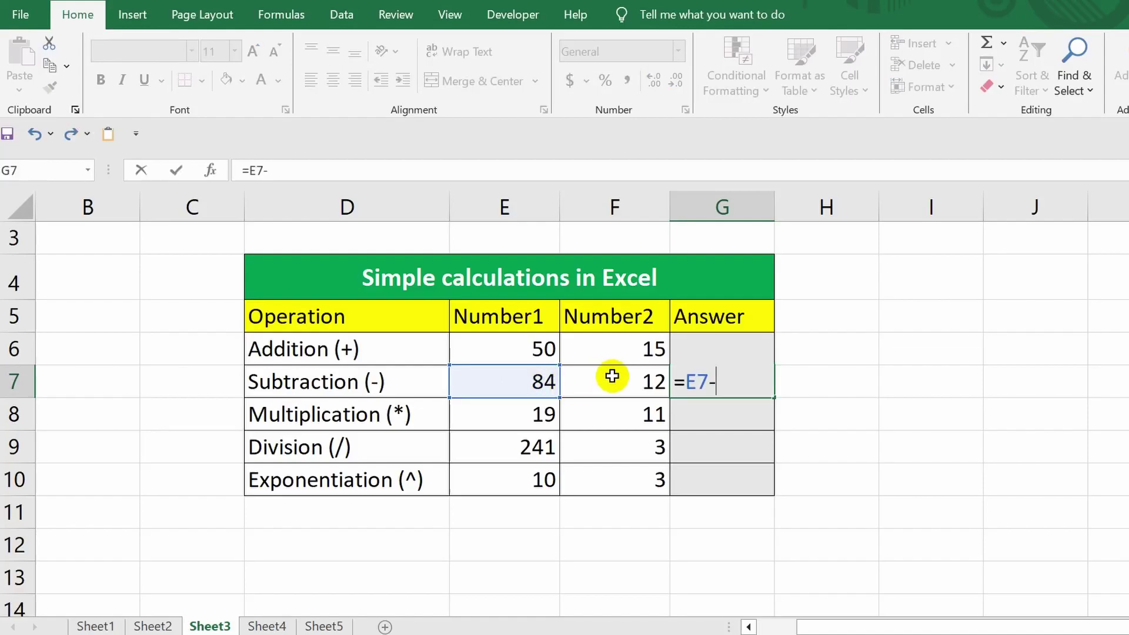
left_click(613, 377)
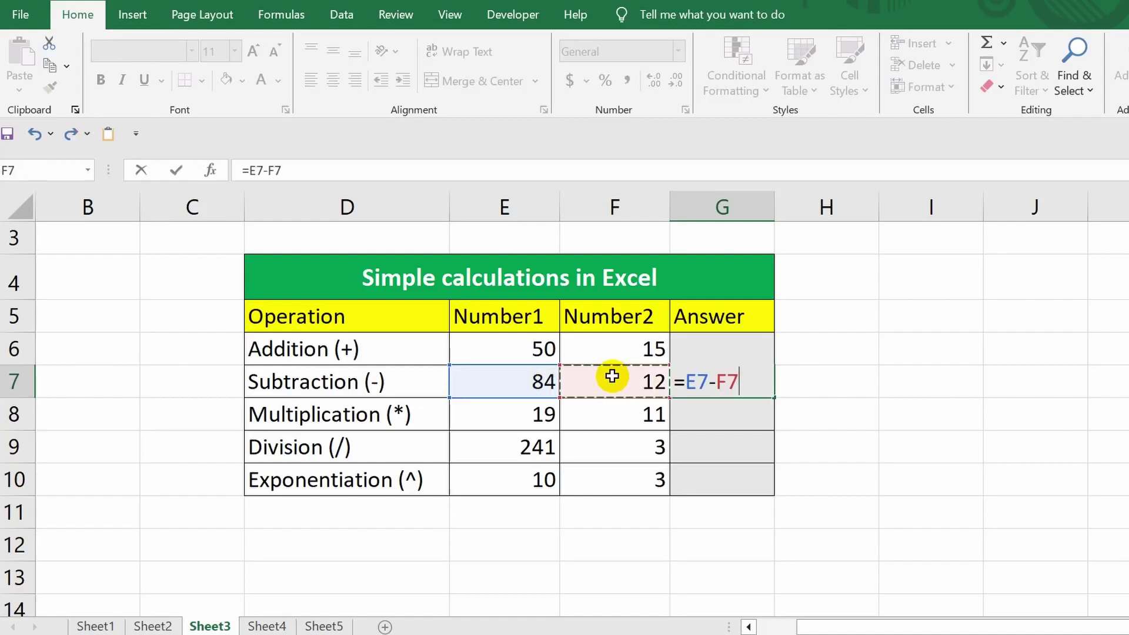
key("Return")
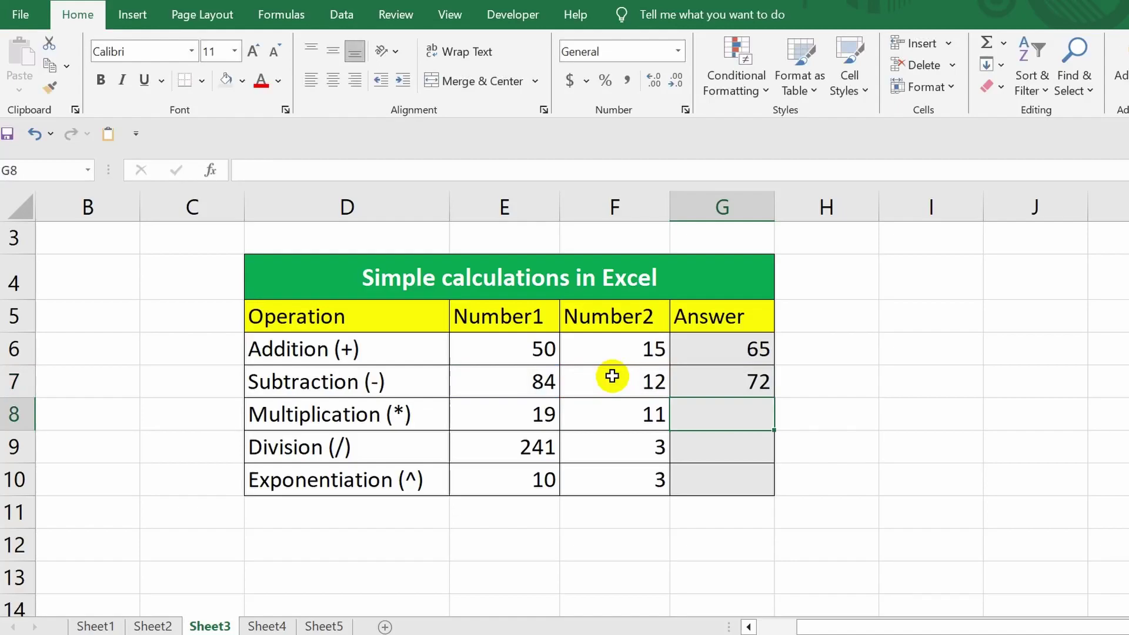
type("=")
left_click(531, 413)
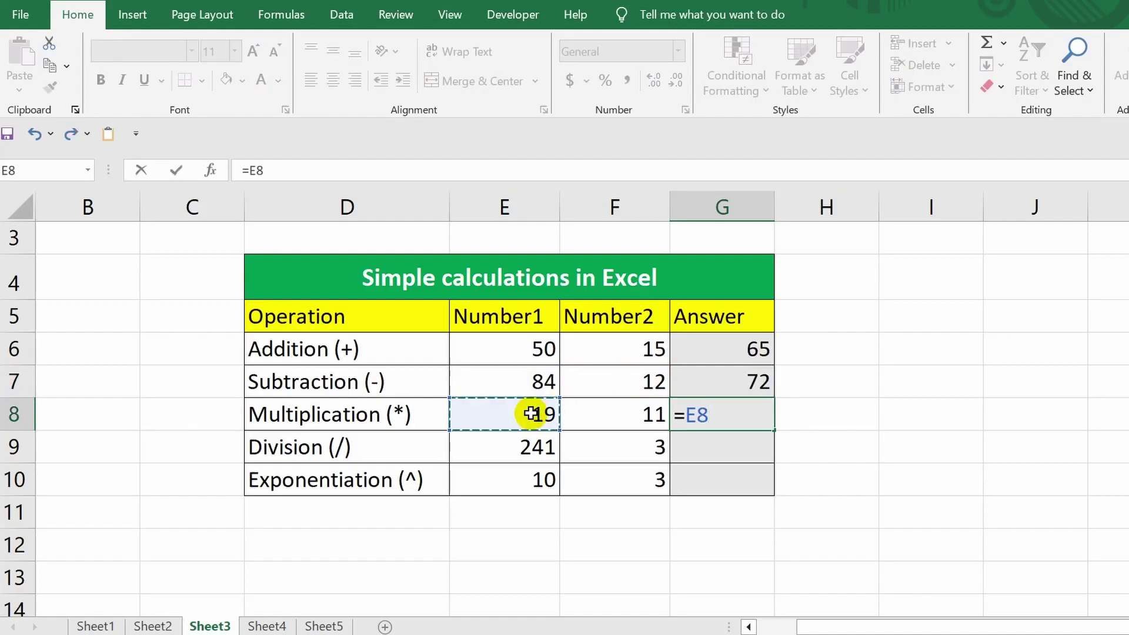
type("*")
left_click(612, 408)
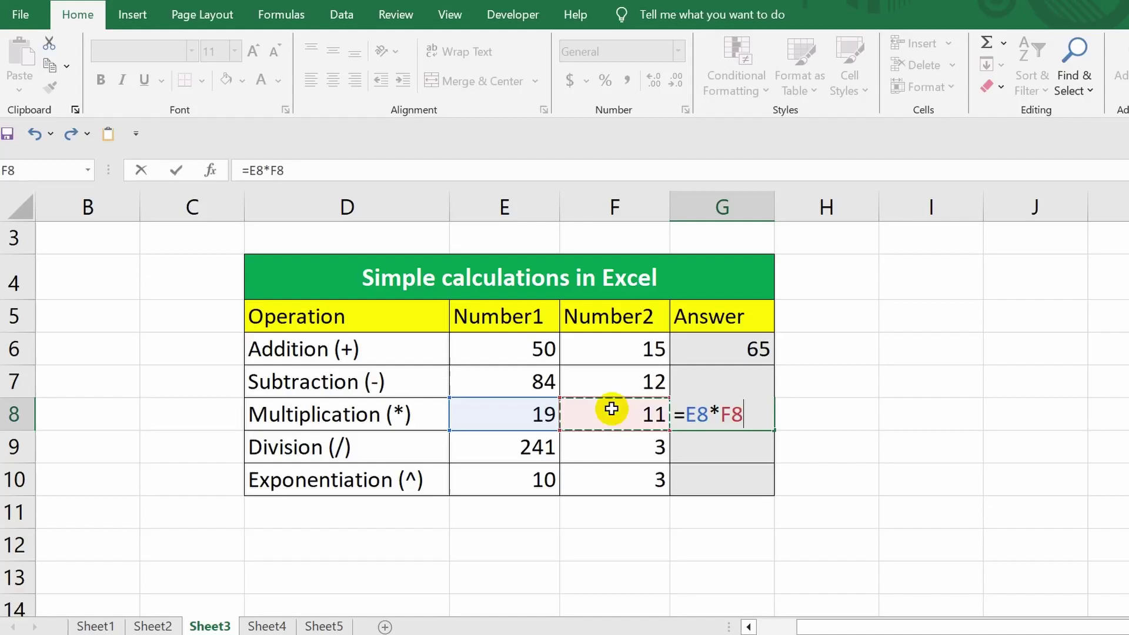
key("Return")
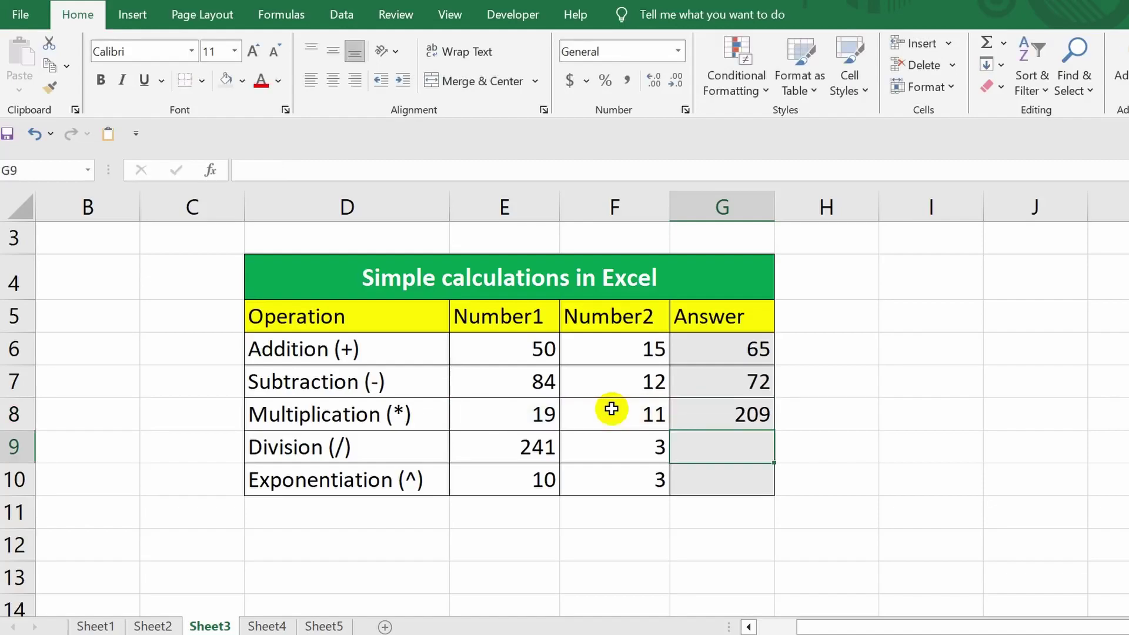
Step: Enter =E9/F9 in G9 and decrease its decimals until it shows 80.33
type("=")
left_click(526, 447)
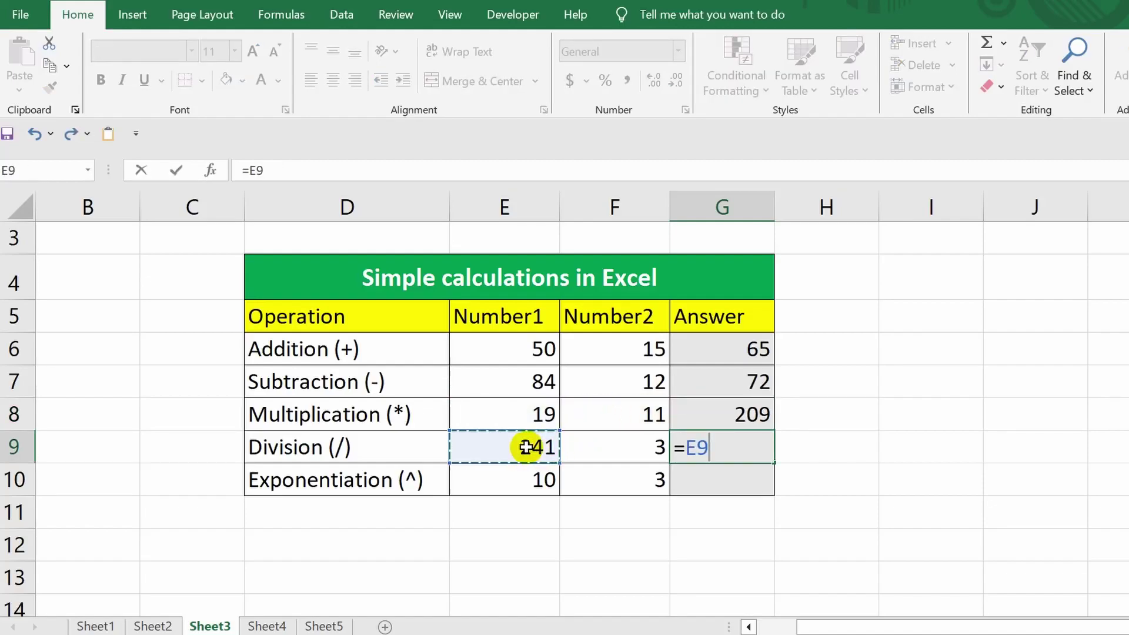
type("/")
left_click(614, 449)
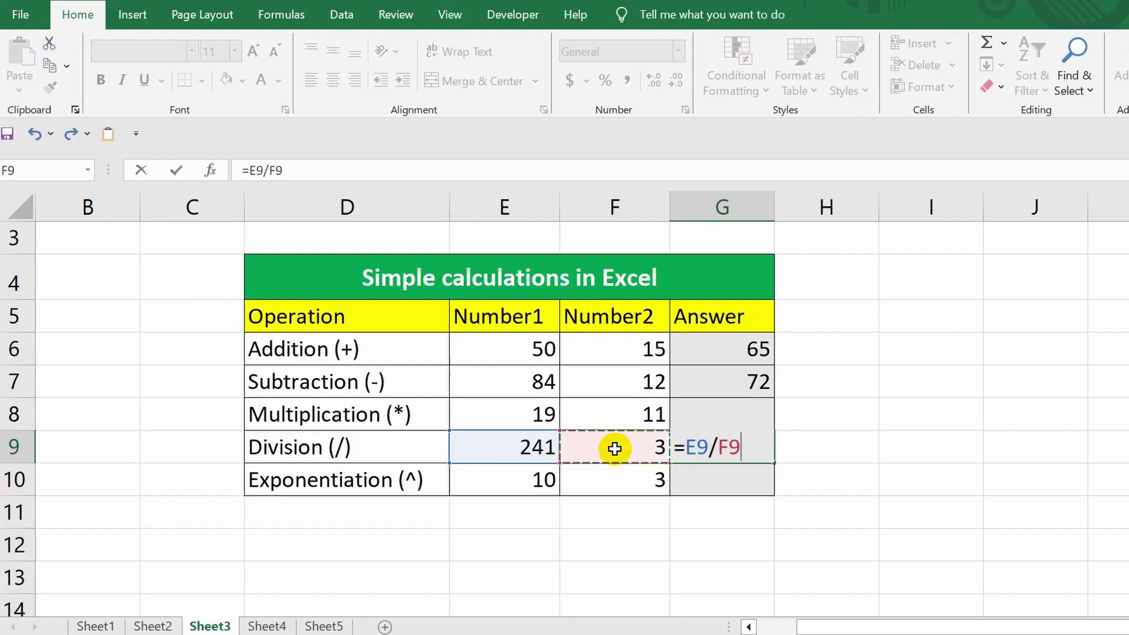
key("Return")
left_click(729, 447)
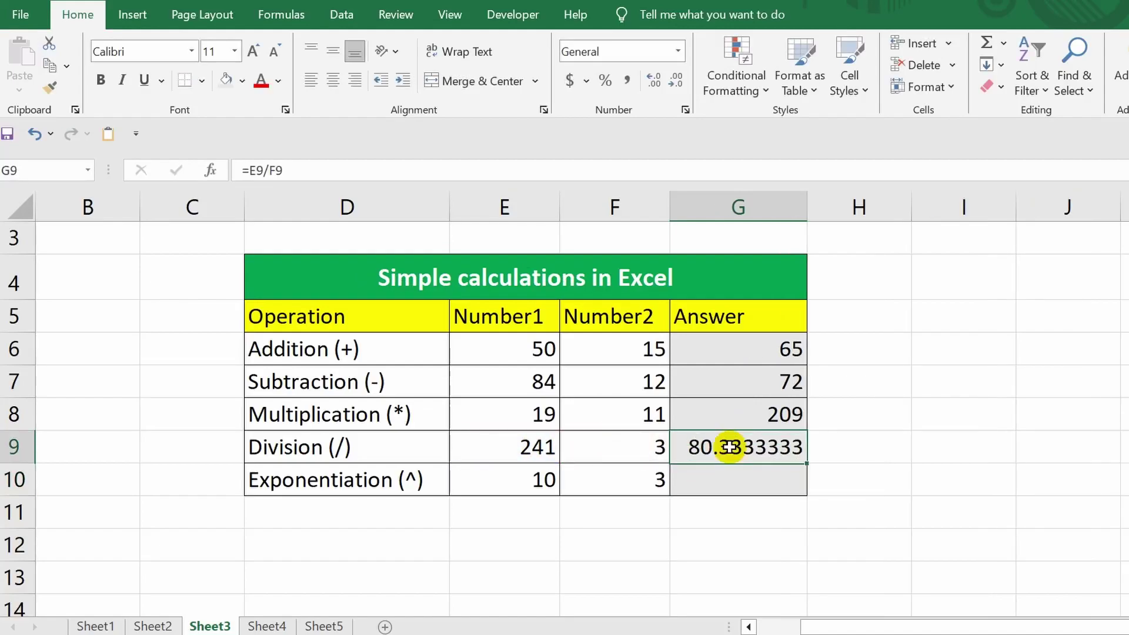
left_click(676, 84)
left_click(676, 84)
left_click(676, 83)
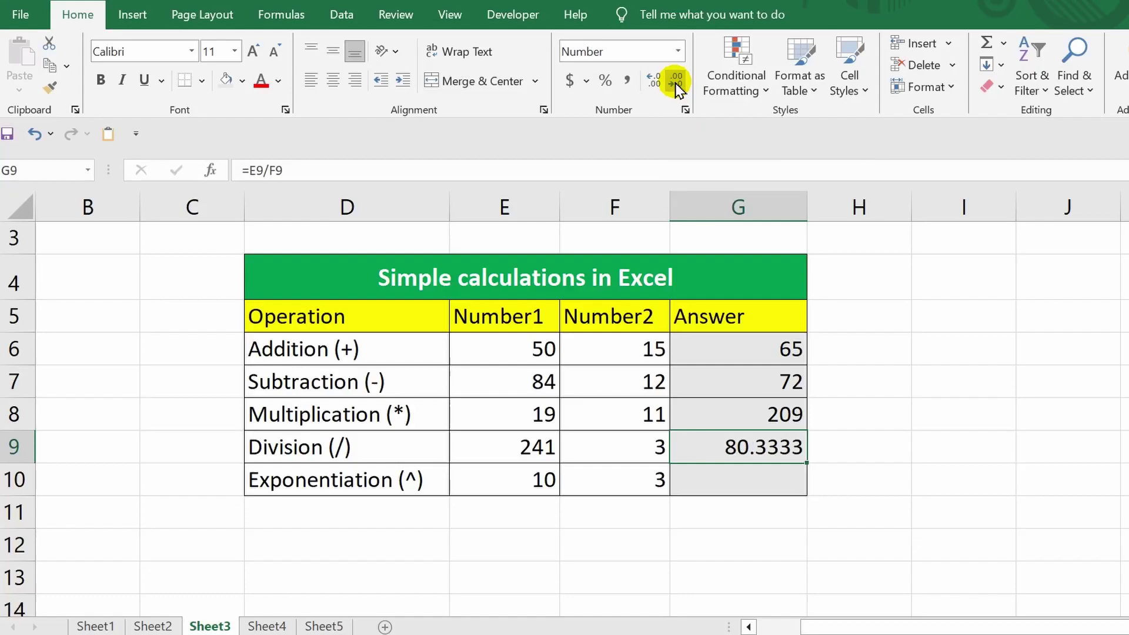
left_click(675, 83)
left_click(676, 84)
Step: Enter =E10^F10 in G10 to raise 10 to the power of 3, giving 1000
key("Down")
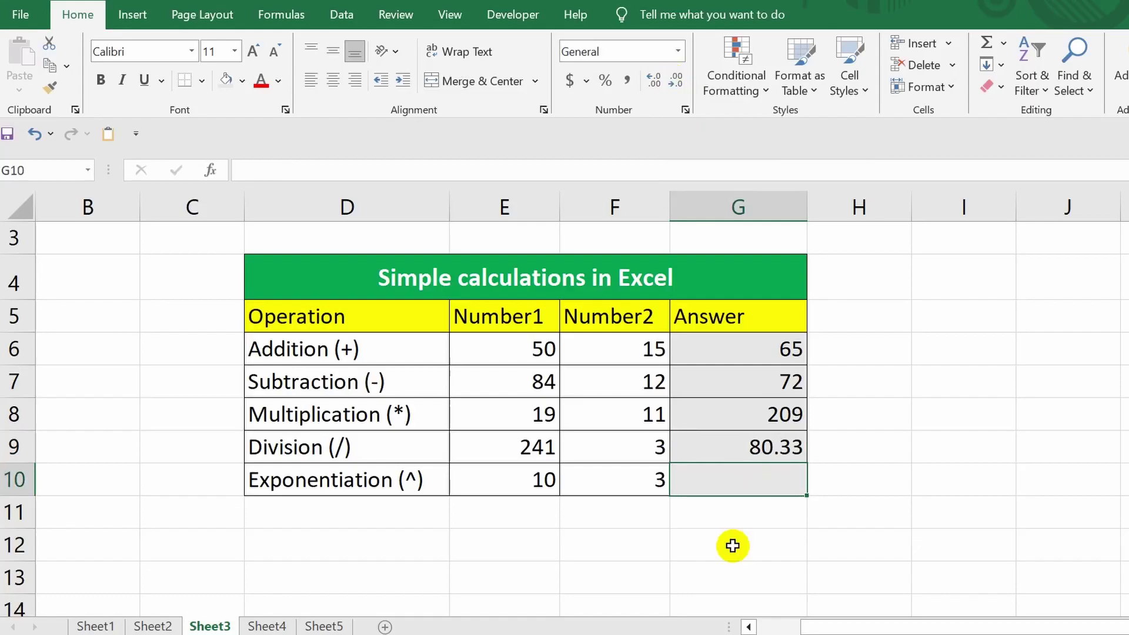
type("=")
left_click(479, 477)
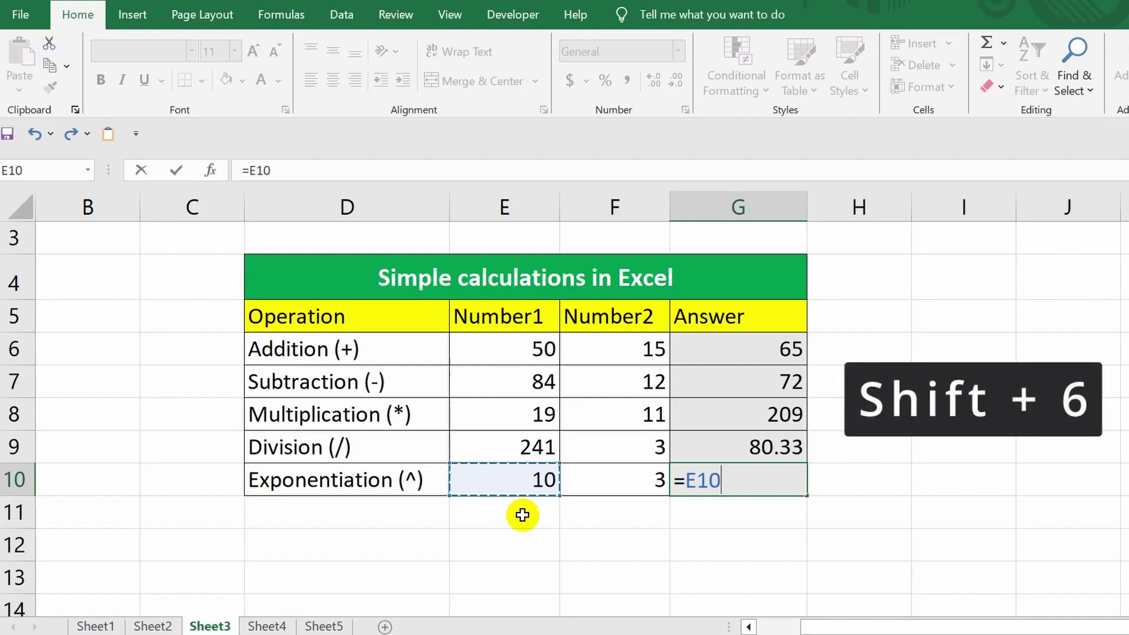
type("^")
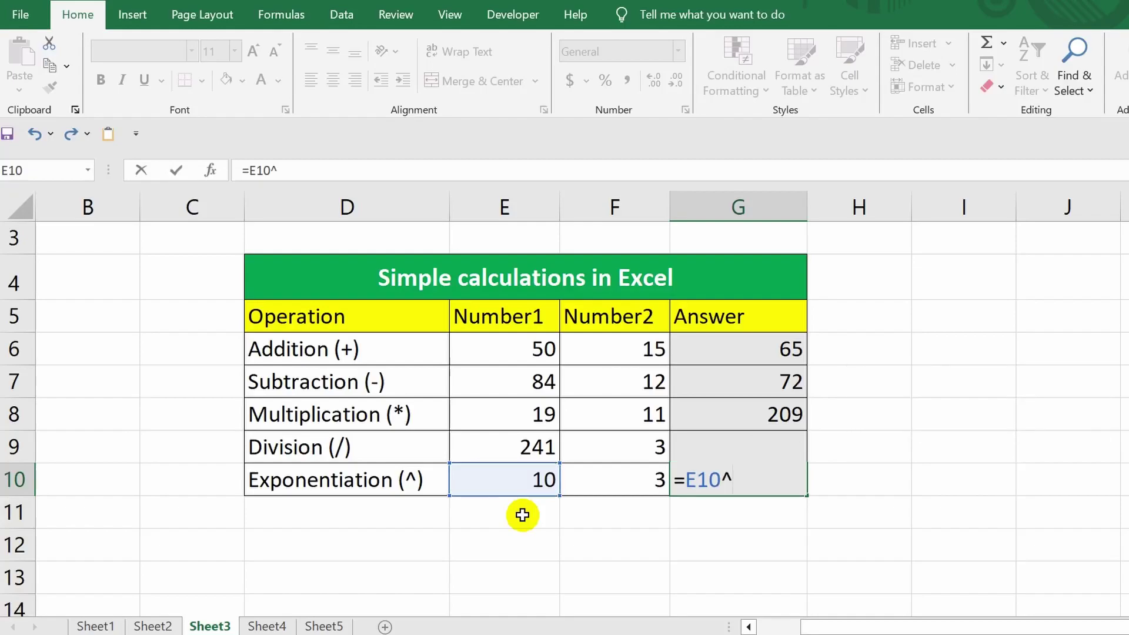
left_click(617, 479)
key("Return")
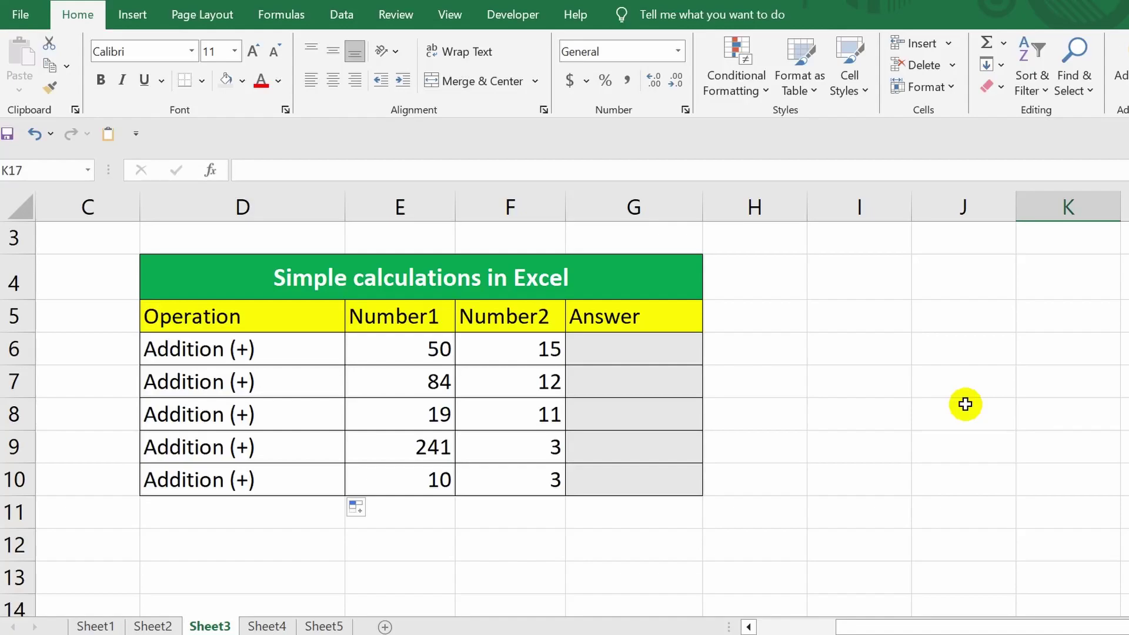
Step: Enter =E6+F6 in G6 and fill it down to G10, giving 65, 96, 30, 244, 13
left_click(612, 346)
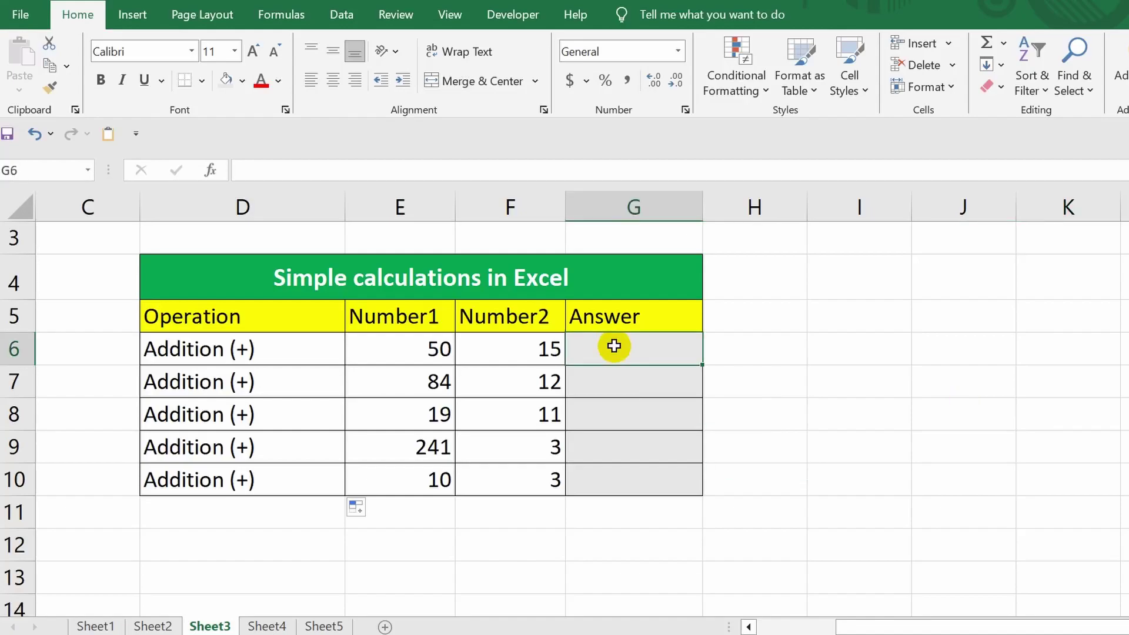
type("=")
left_click(398, 347)
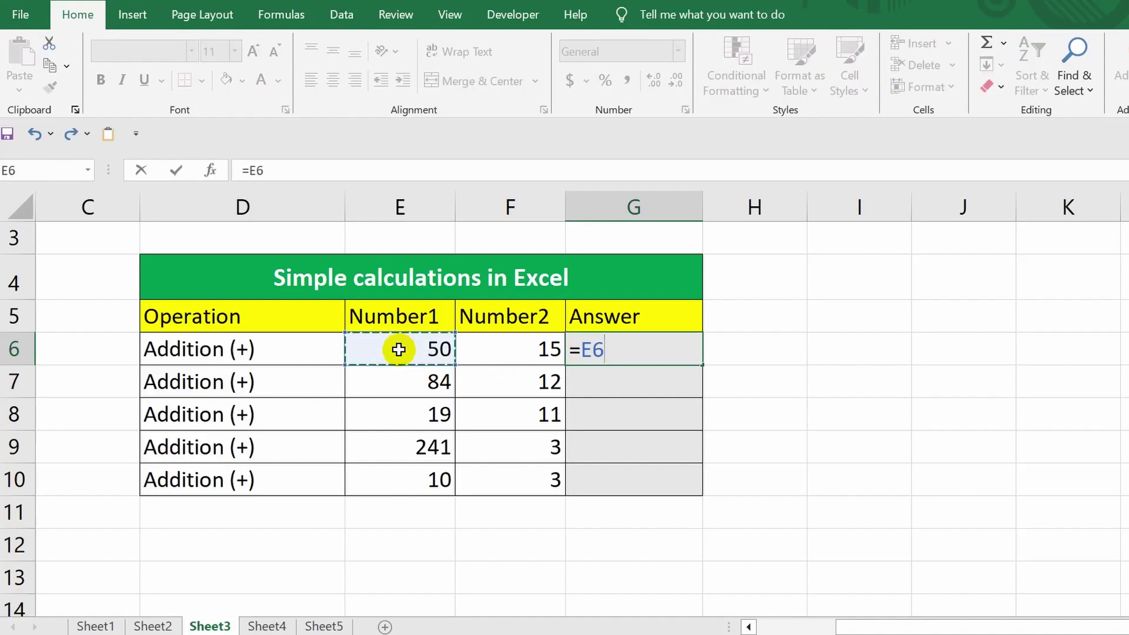
type("+")
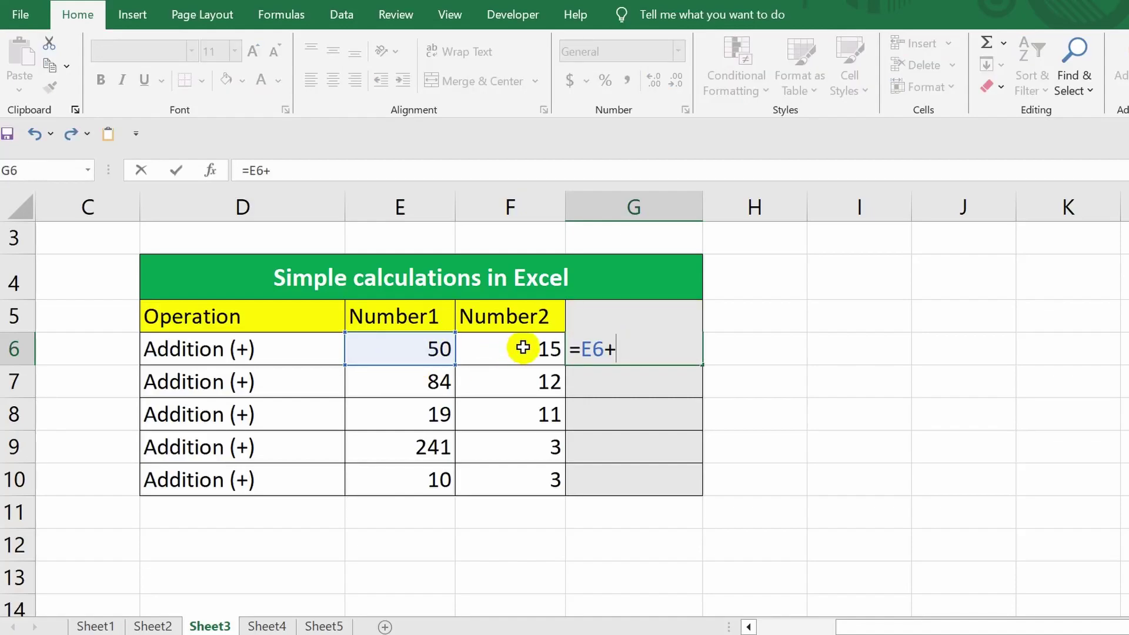
left_click(523, 347)
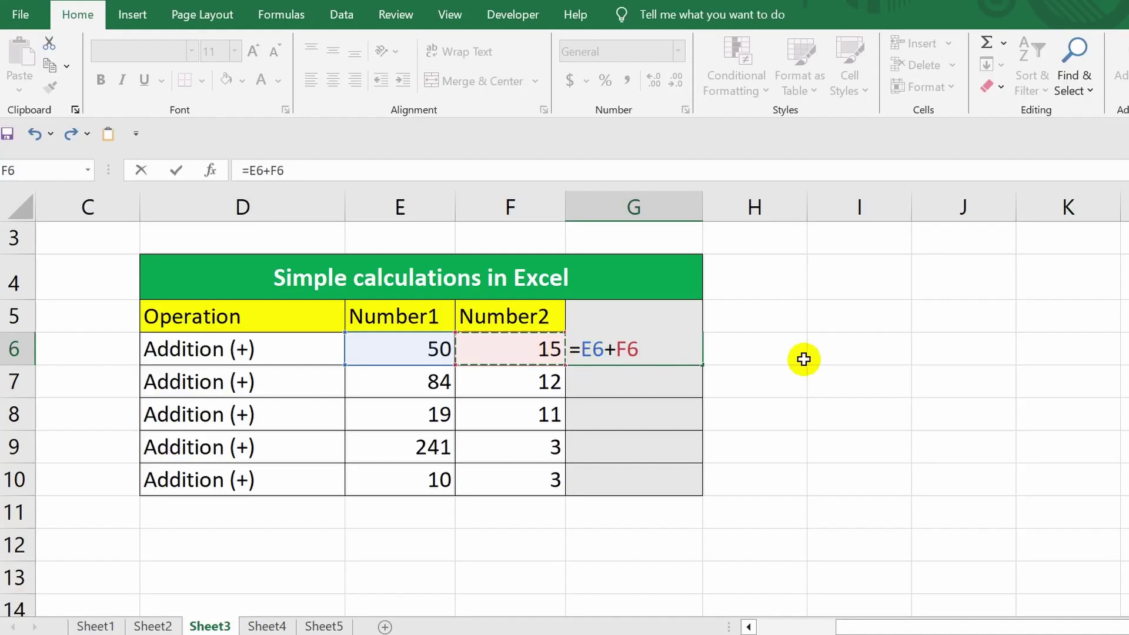
key("ctrl+Return")
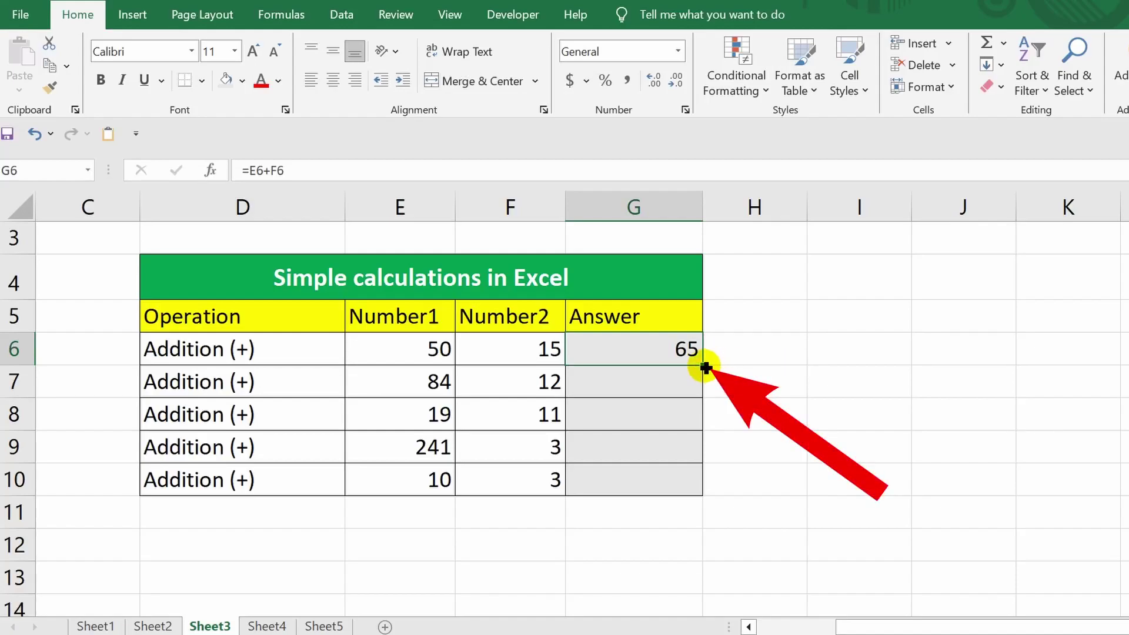
double_click(701, 366)
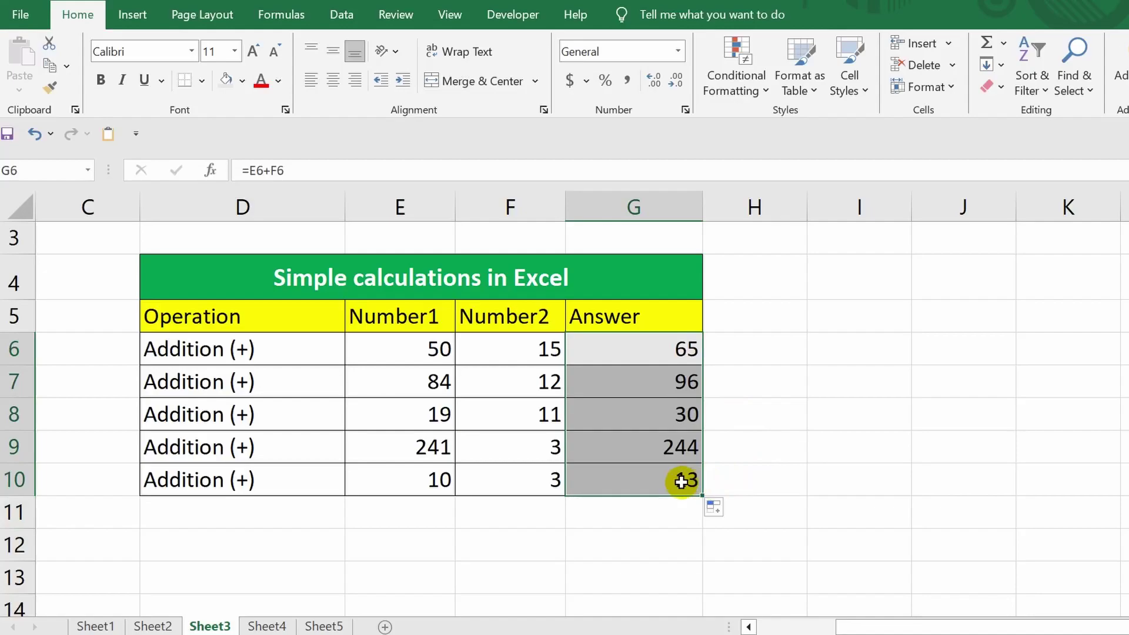
left_click(680, 478)
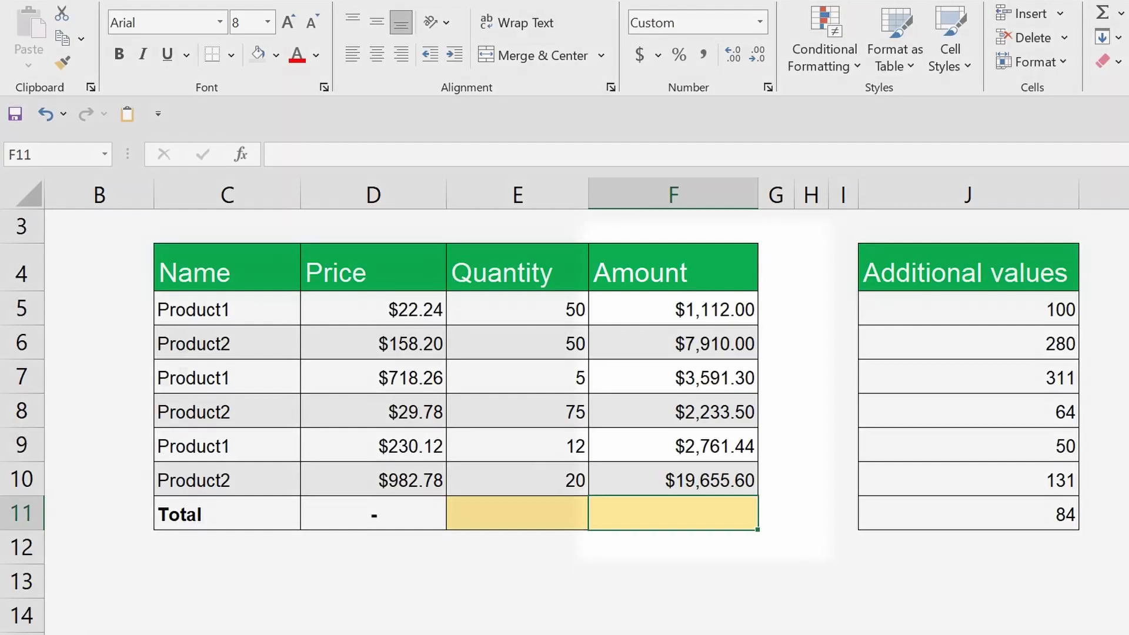
type("=")
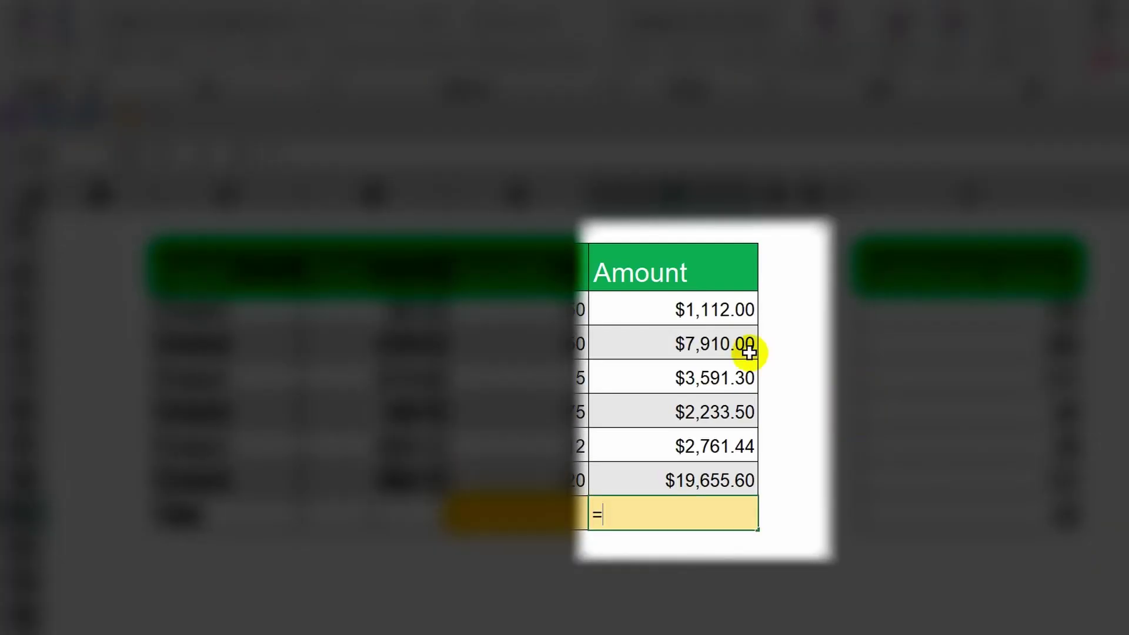
left_click(659, 308)
type("+")
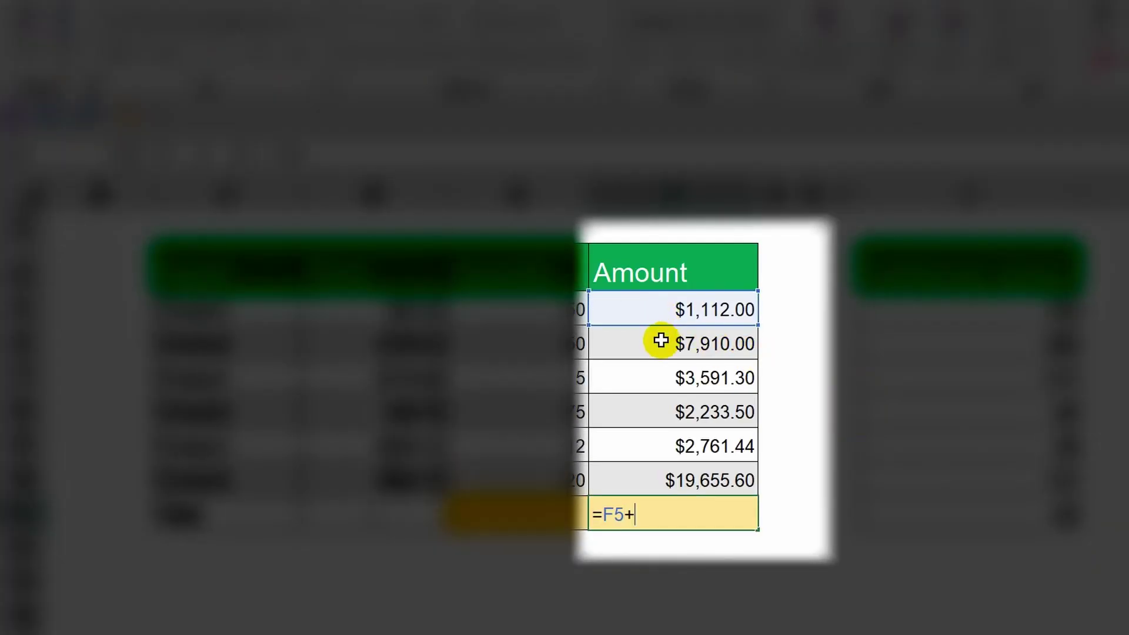
left_click(661, 341)
type("+")
left_click(661, 377)
type("+")
left_click(662, 409)
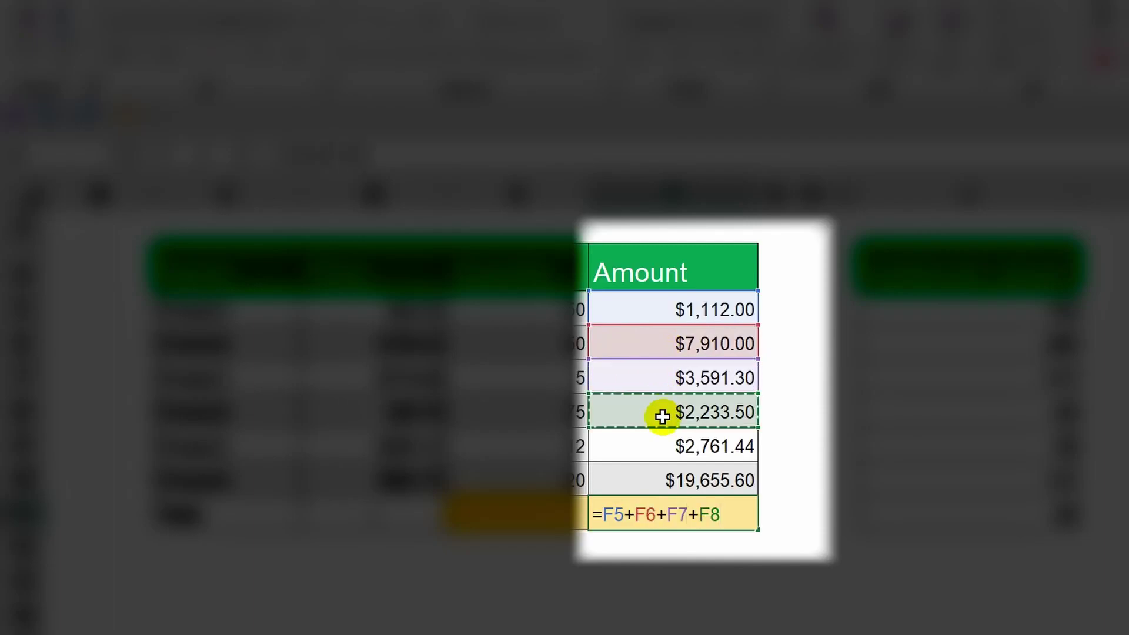
type("+")
left_click(663, 446)
type("+")
left_click(665, 477)
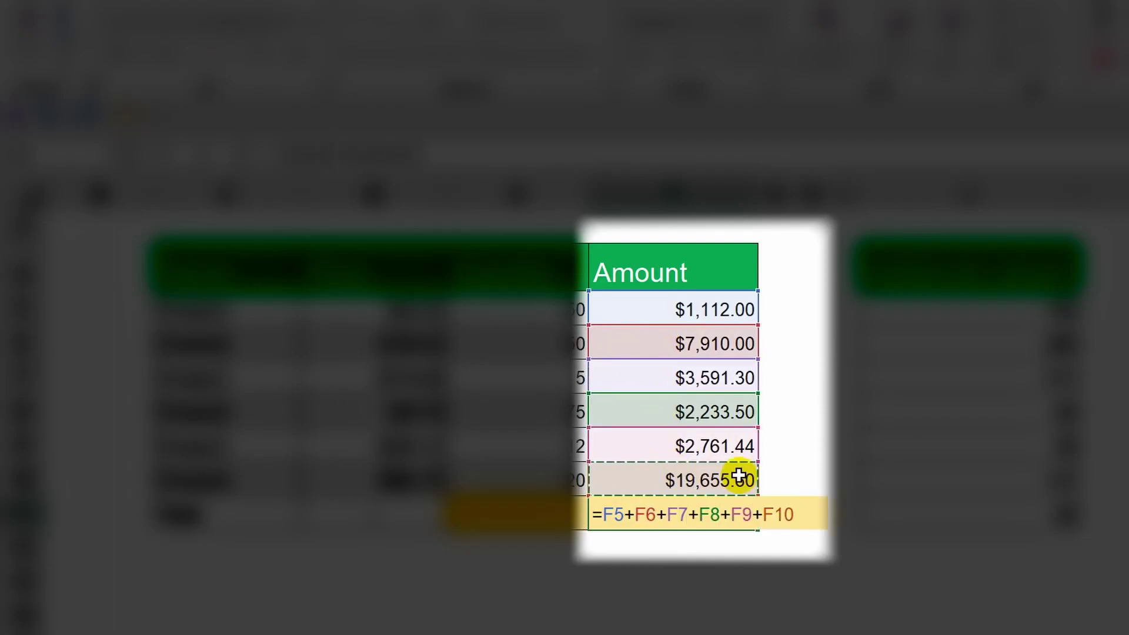
key("Return")
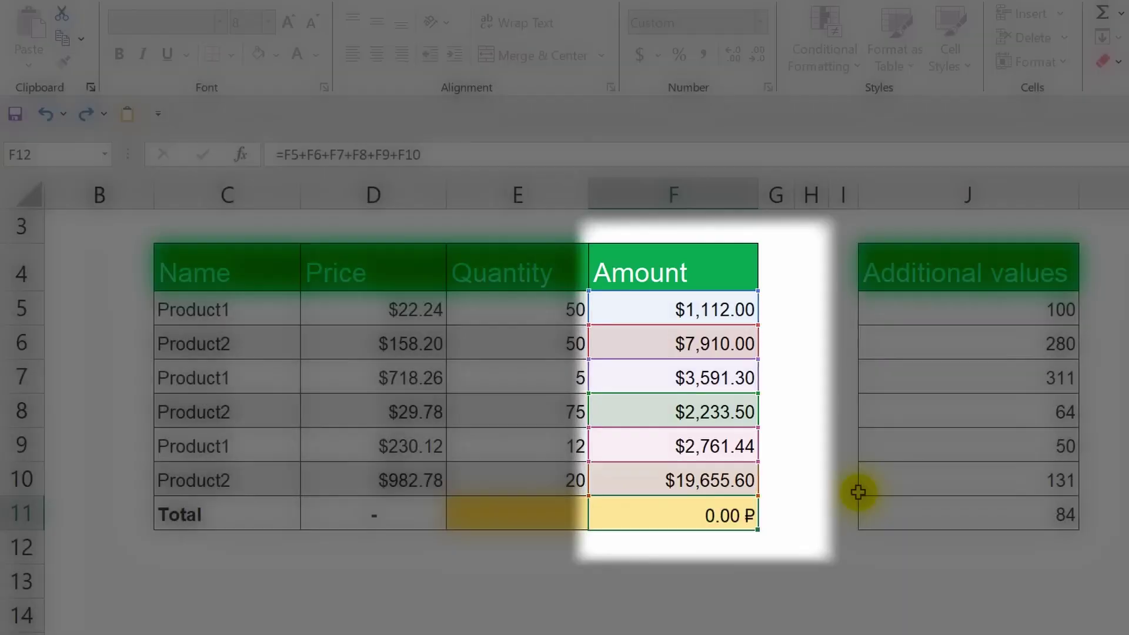
key("Up")
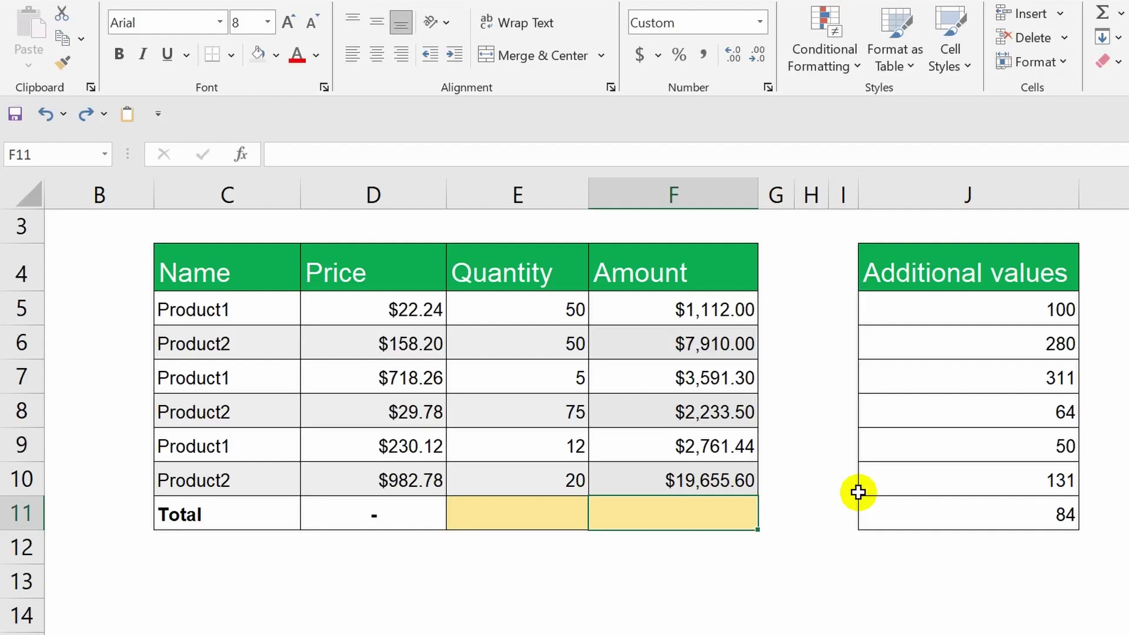
type("=")
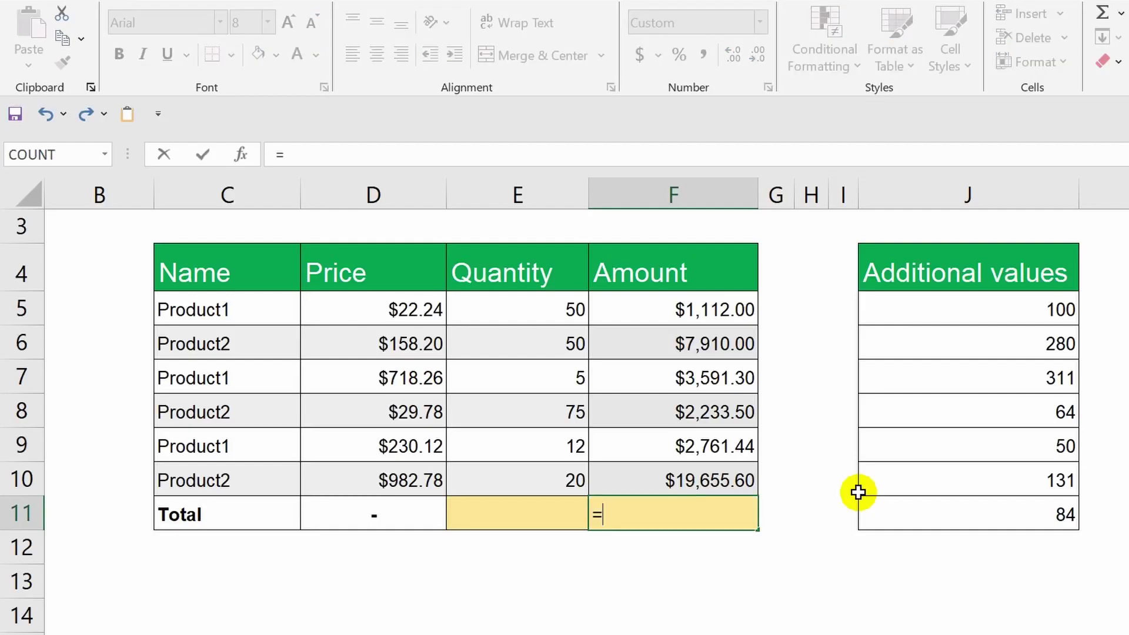
type("sum")
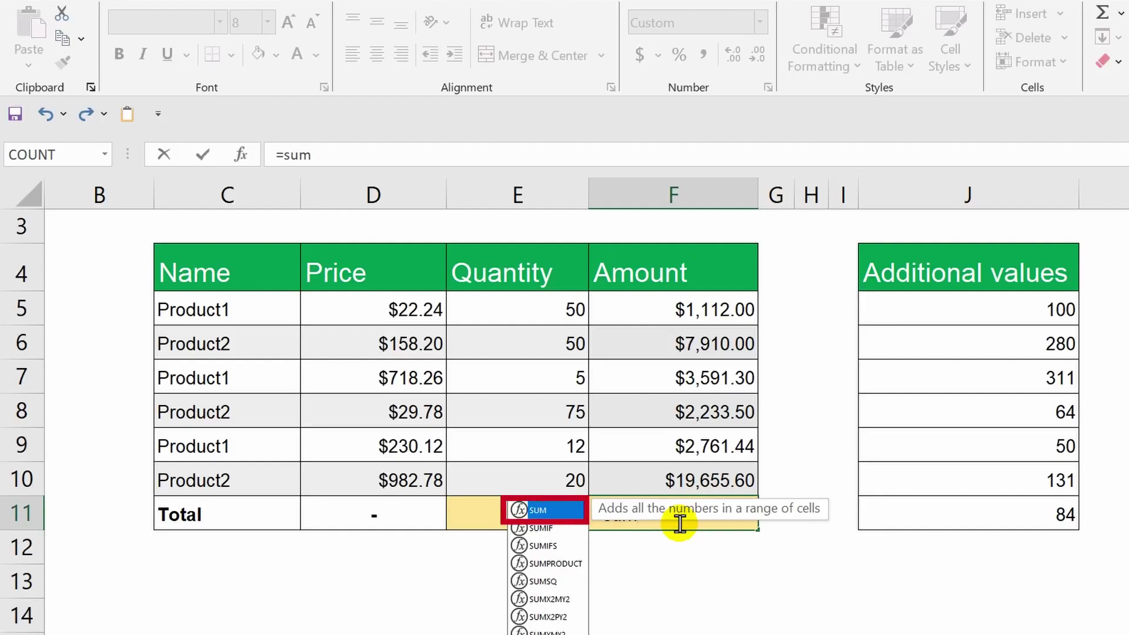
key("Tab")
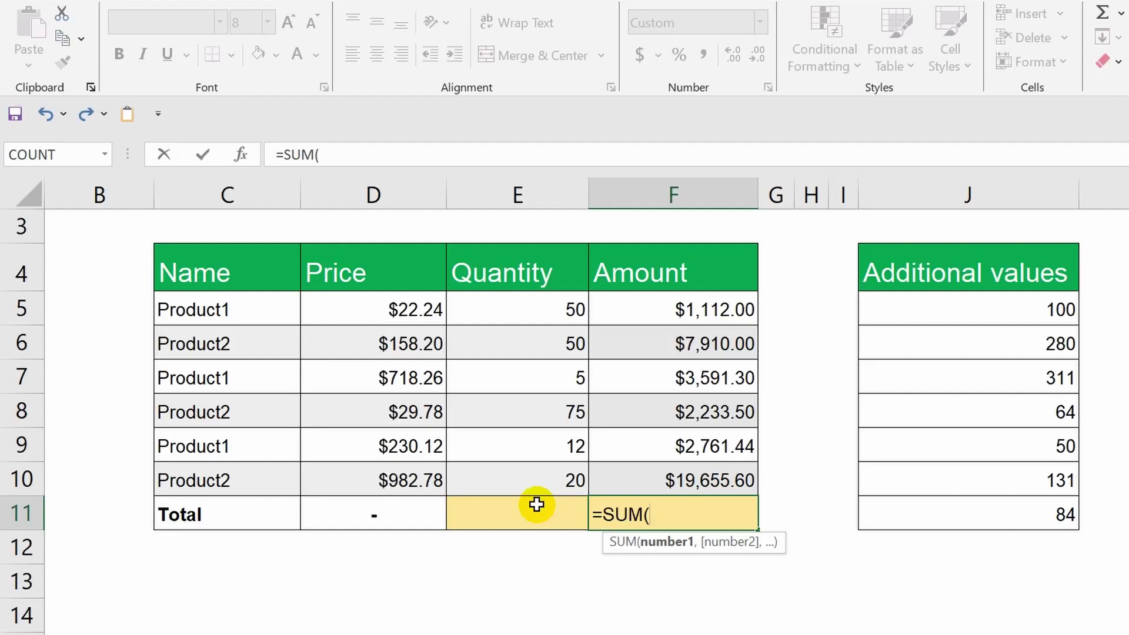
left_click_drag(660, 310, 670, 478)
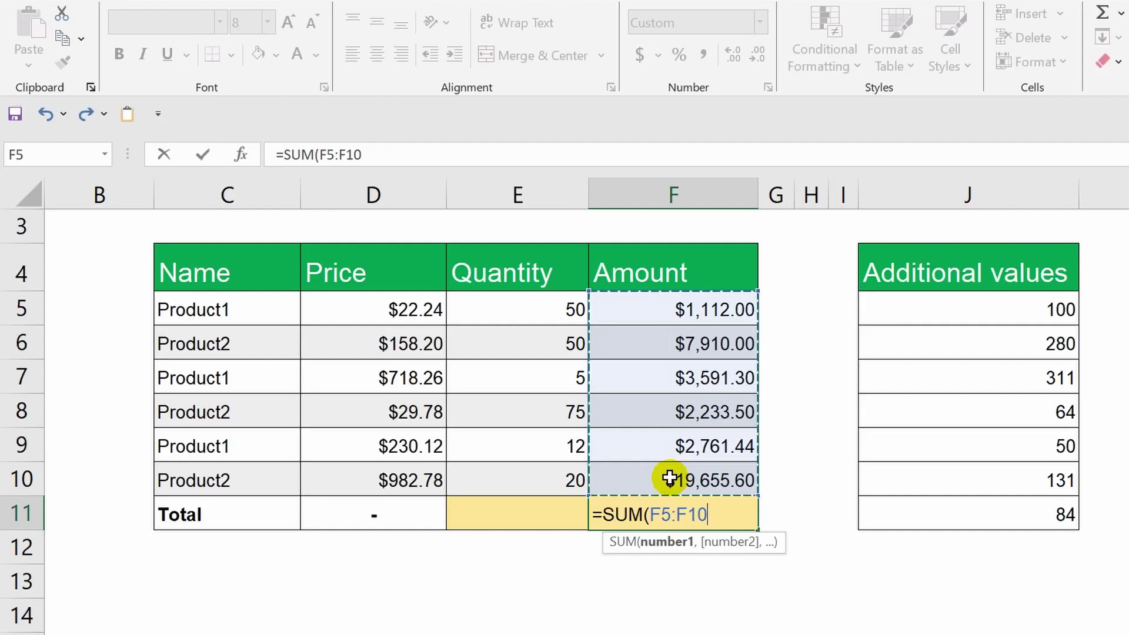
key("ctrl+Return")
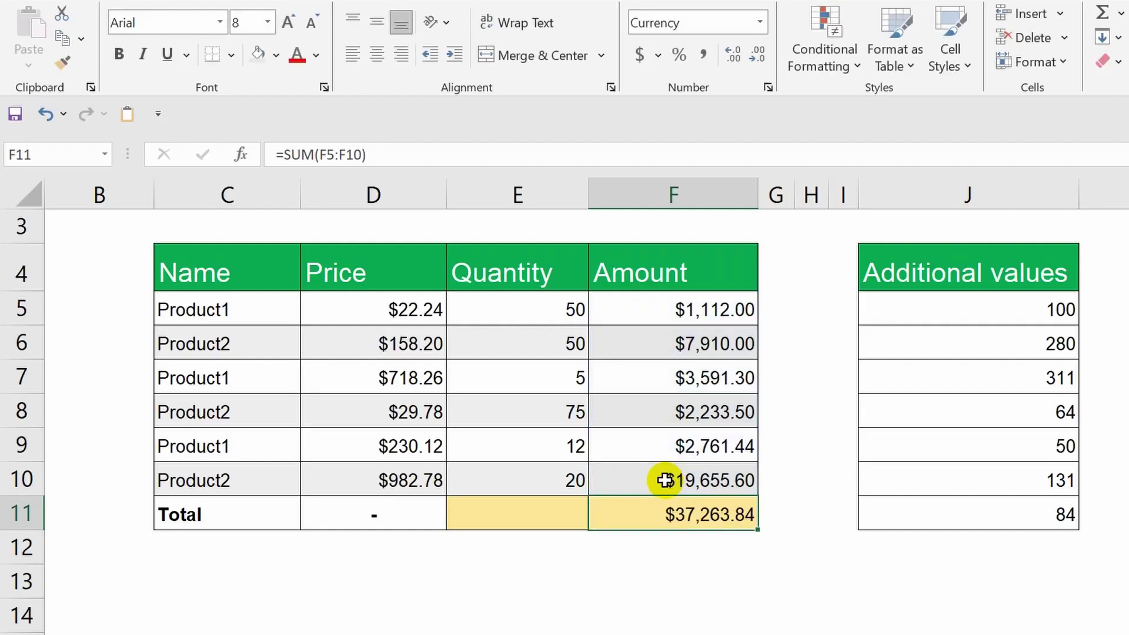
double_click(695, 517)
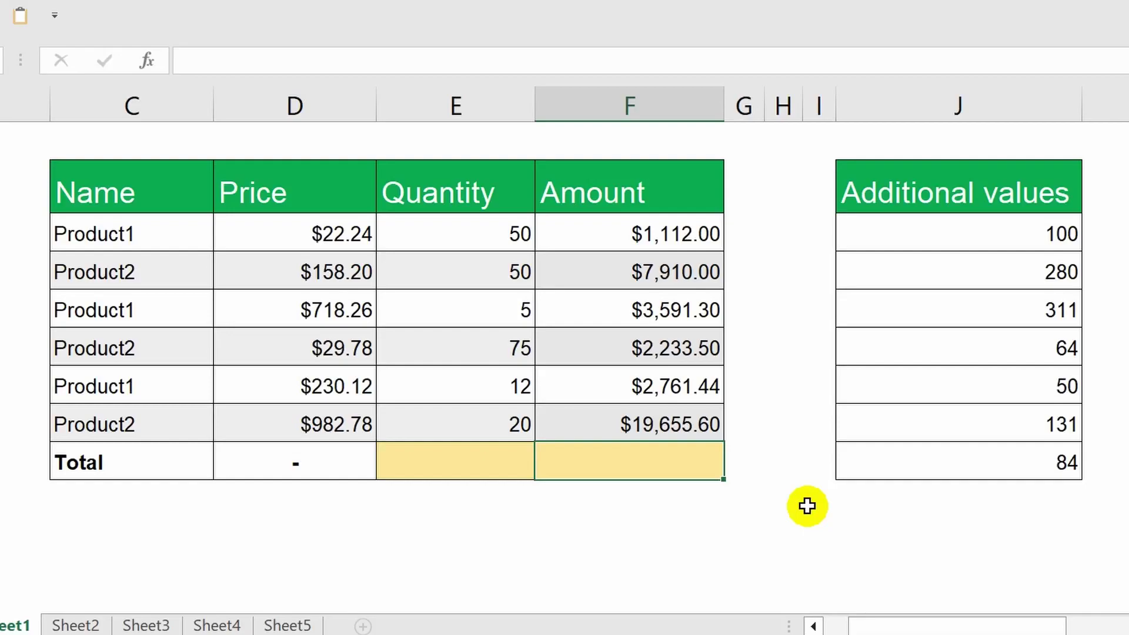
Step: Enter a SUM in F11 over F5:F10 and J5:J11, giving $38,283.84
type("=sum")
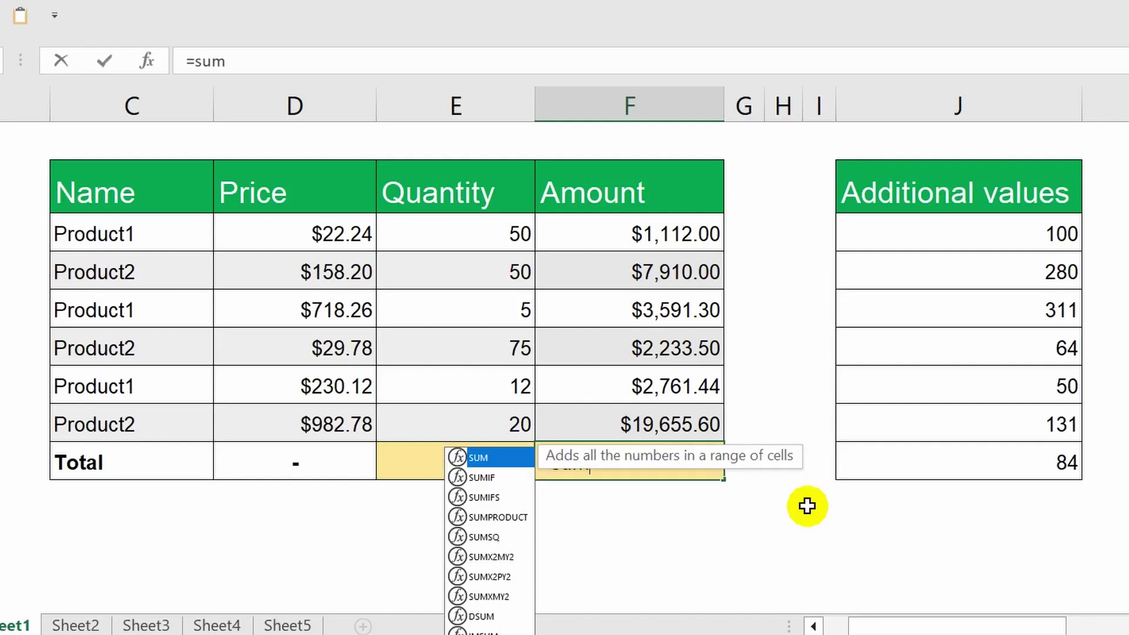
key("Tab")
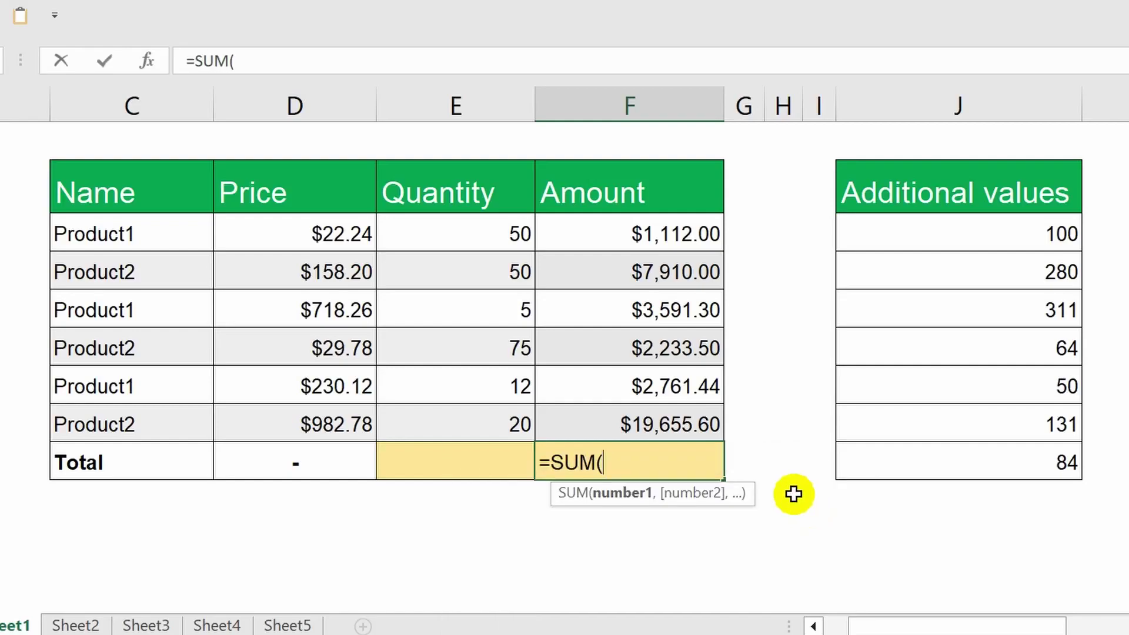
left_click_drag(633, 249, 638, 418)
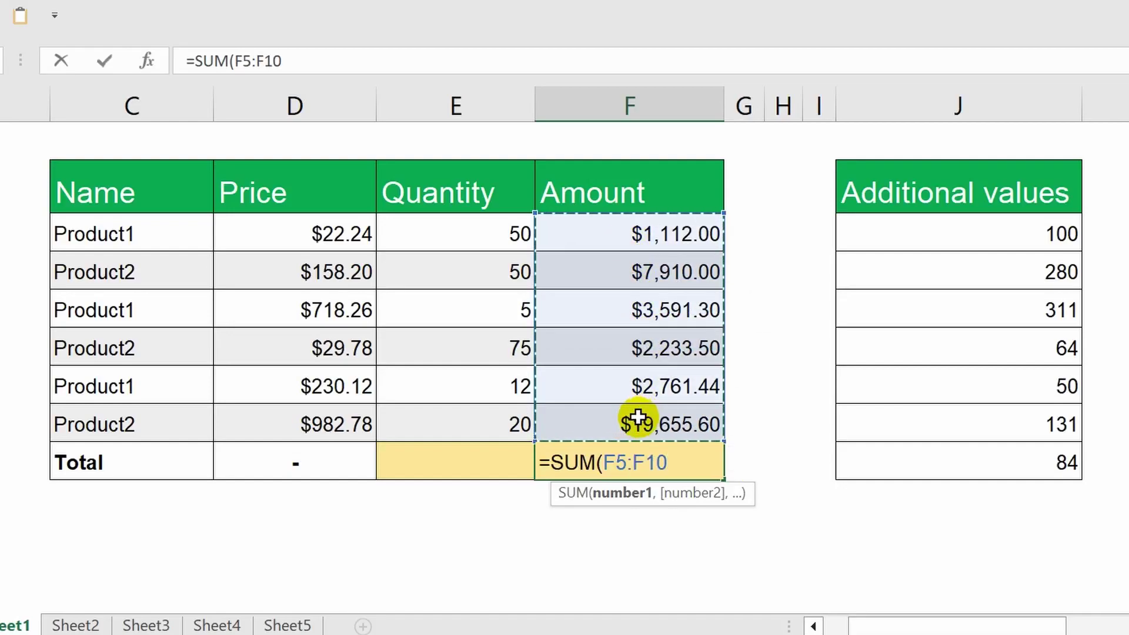
key("ctrl")
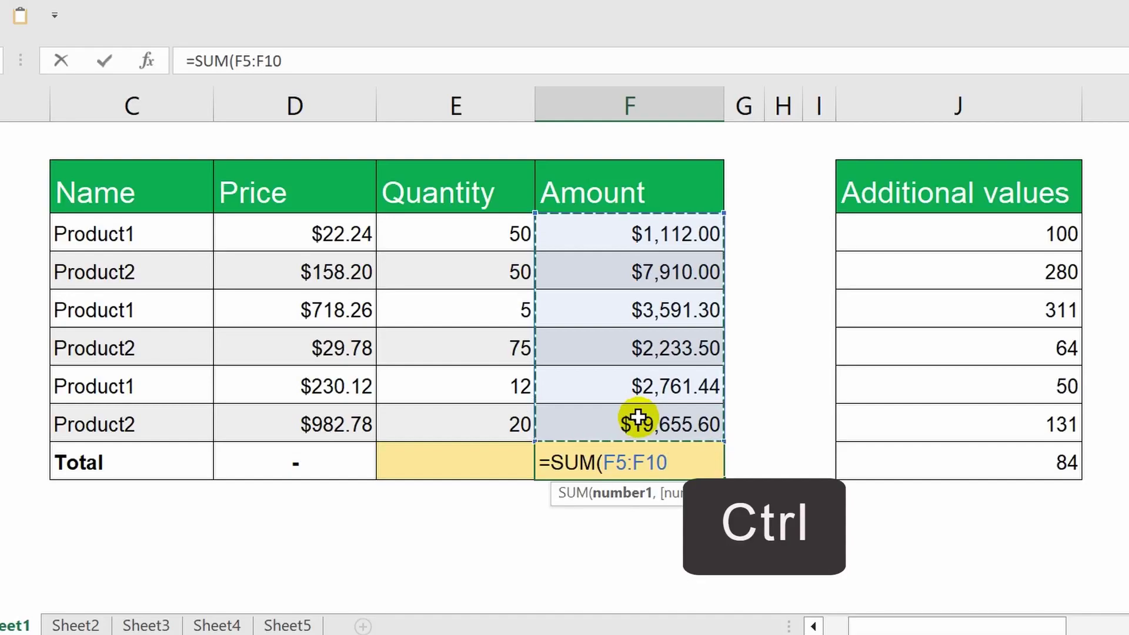
left_click_drag(913, 230, 894, 451)
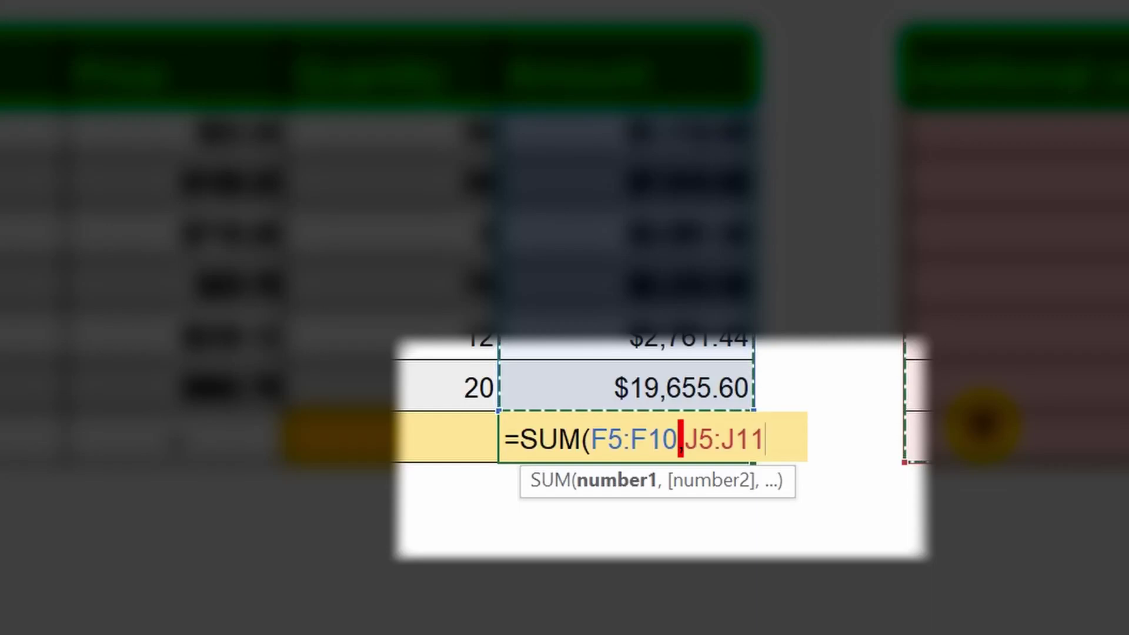
key("ctrl+Return")
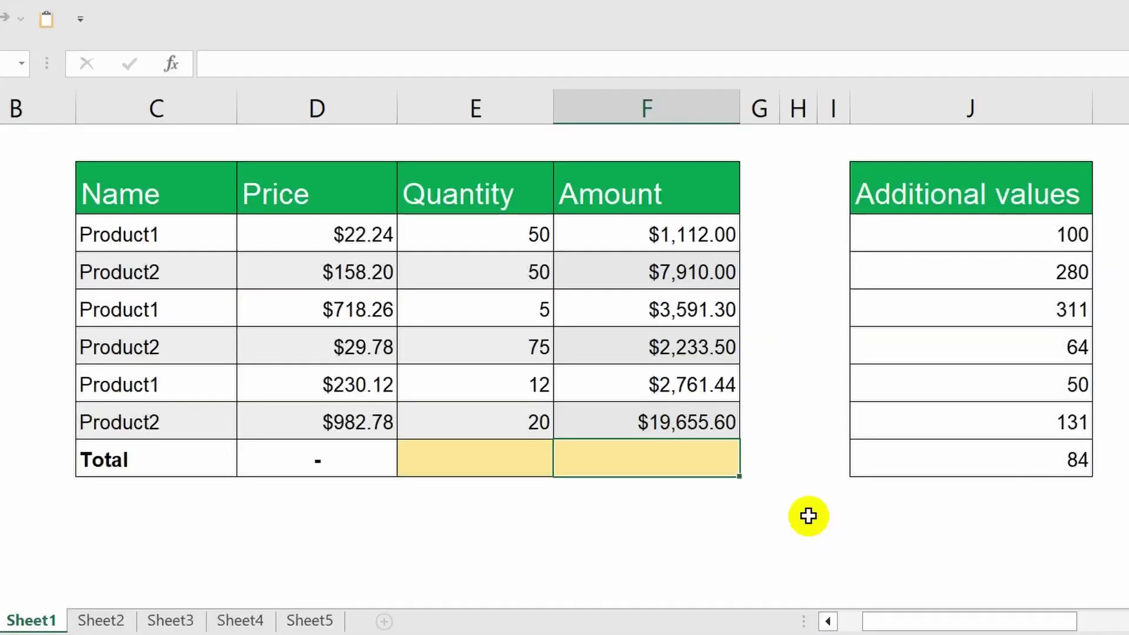
Step: Type =SUM(F5:F10,J6,100 in F11, combining the Amount range, cell J6 and 100
type("=sum")
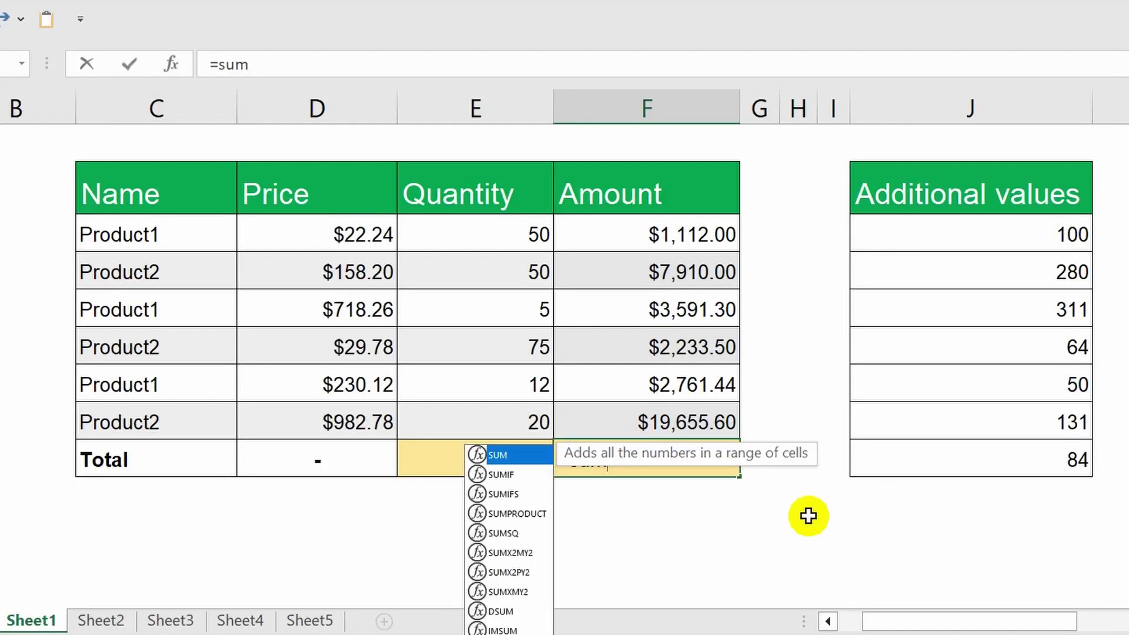
key("Tab")
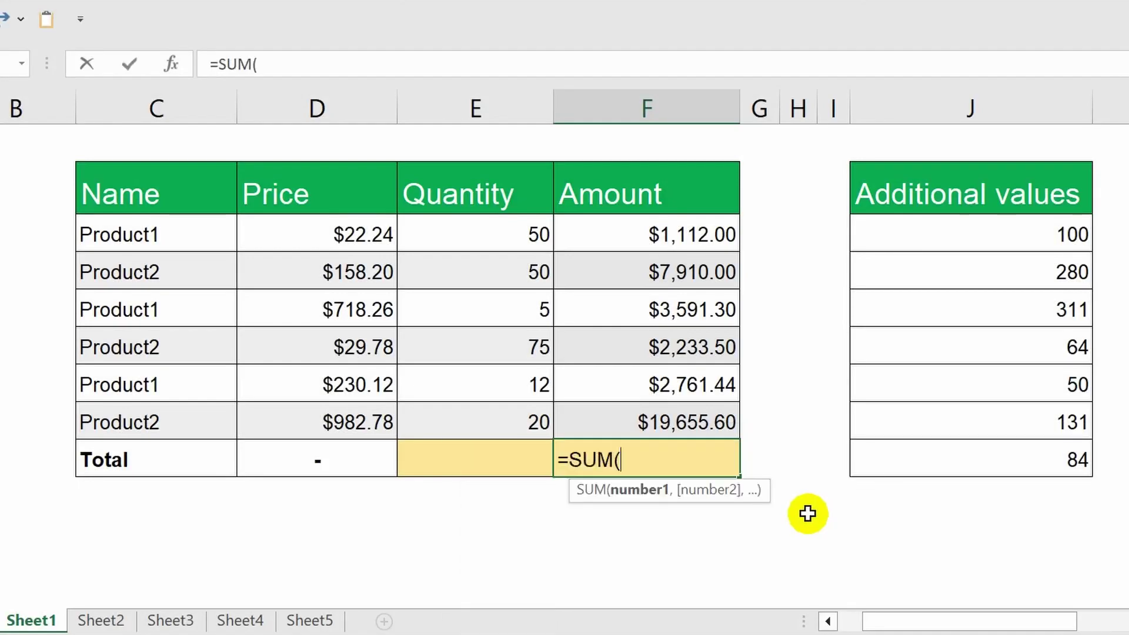
left_click_drag(630, 234, 662, 422)
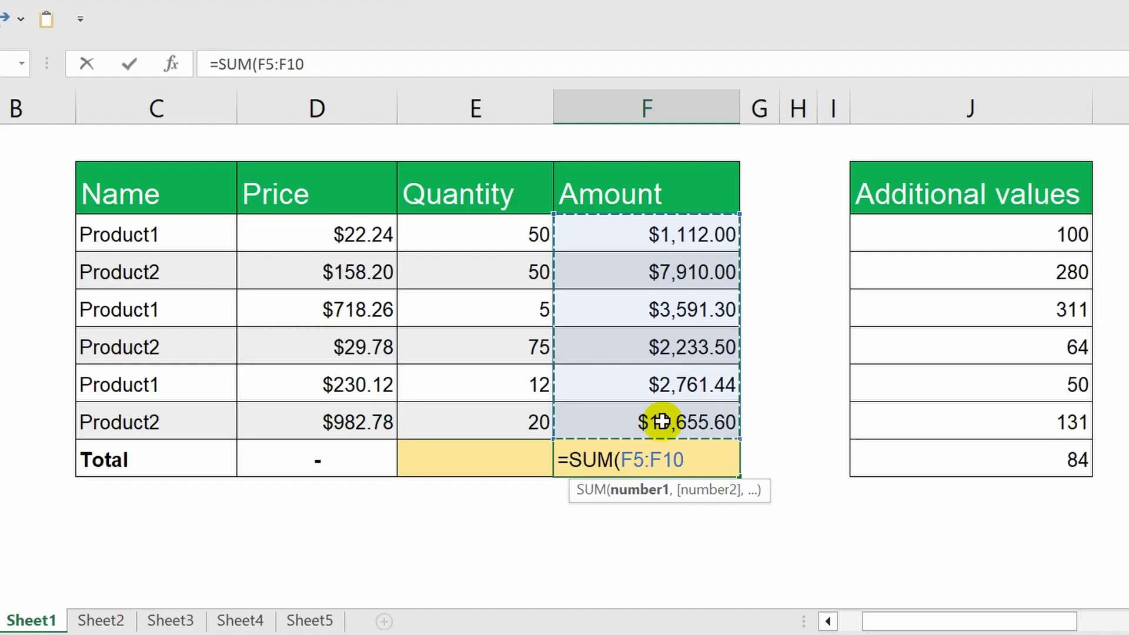
type(",")
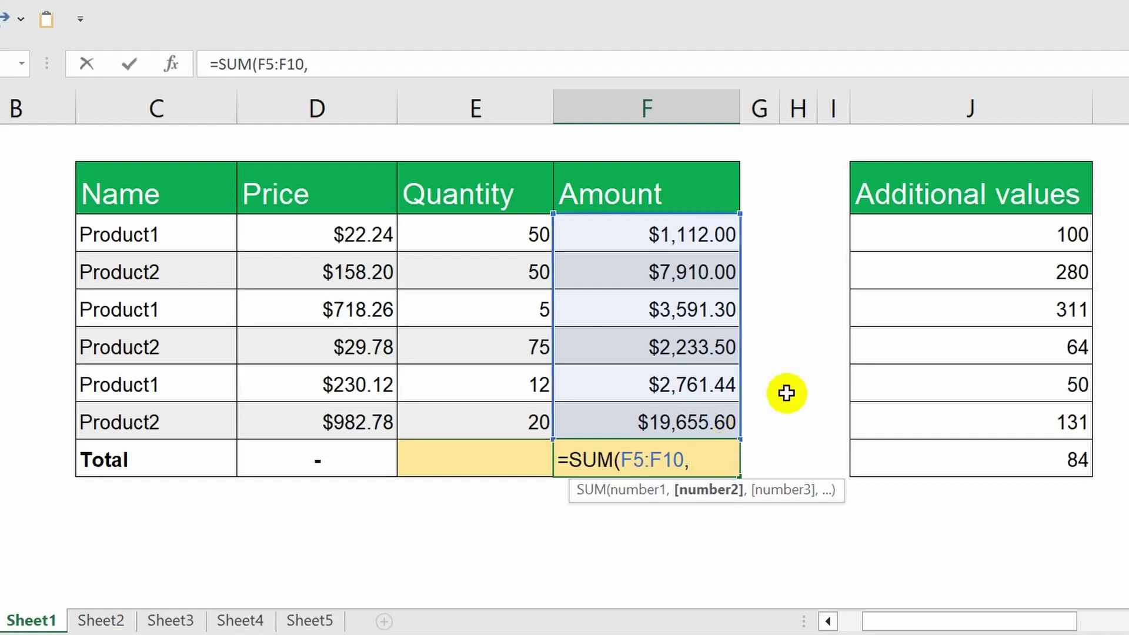
left_click(914, 269)
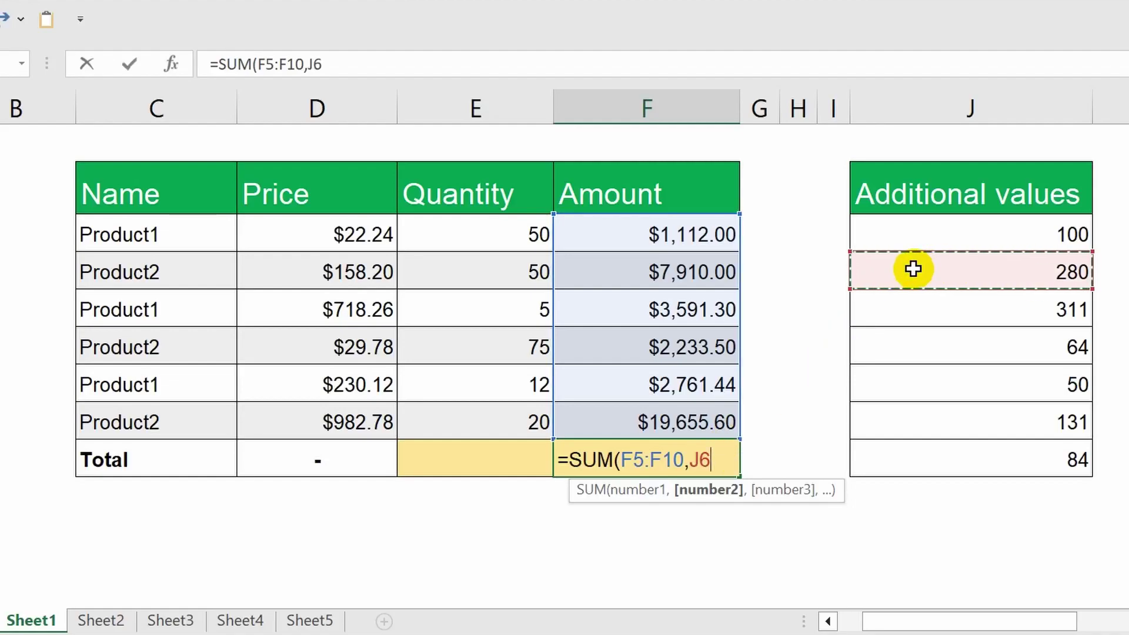
type(",100")
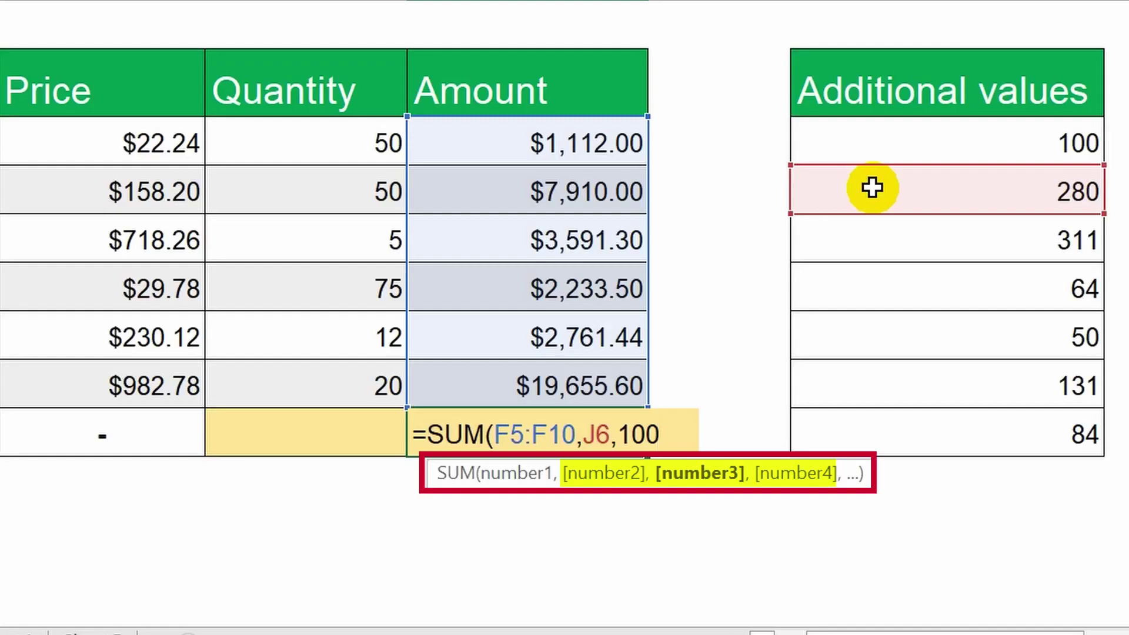
Step: Commit the F11 SUM formula so the total shows $37,643.84
key("ctrl+Return")
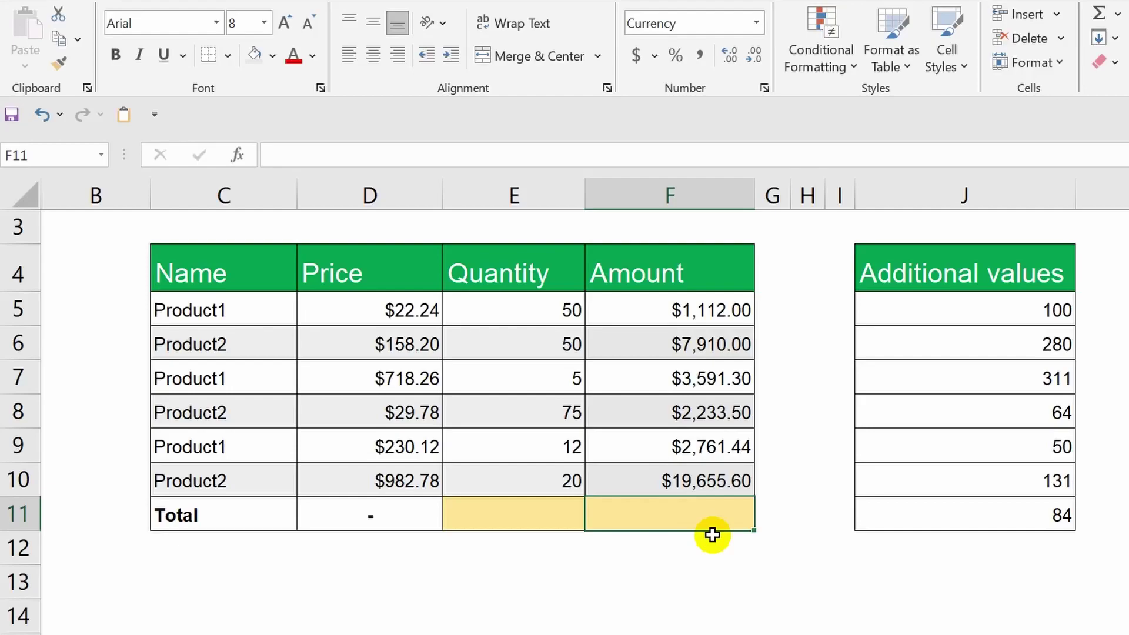
Step: For cell E11, search Insert Function for 'sum' and open the SUM help article
left_click(551, 516)
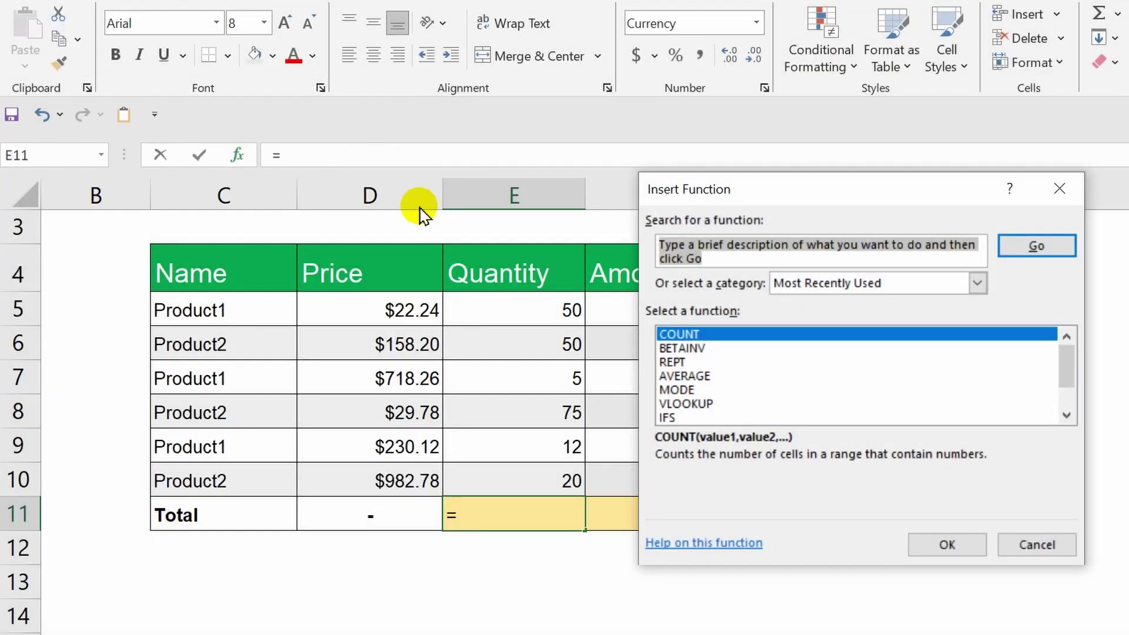
left_click(976, 283)
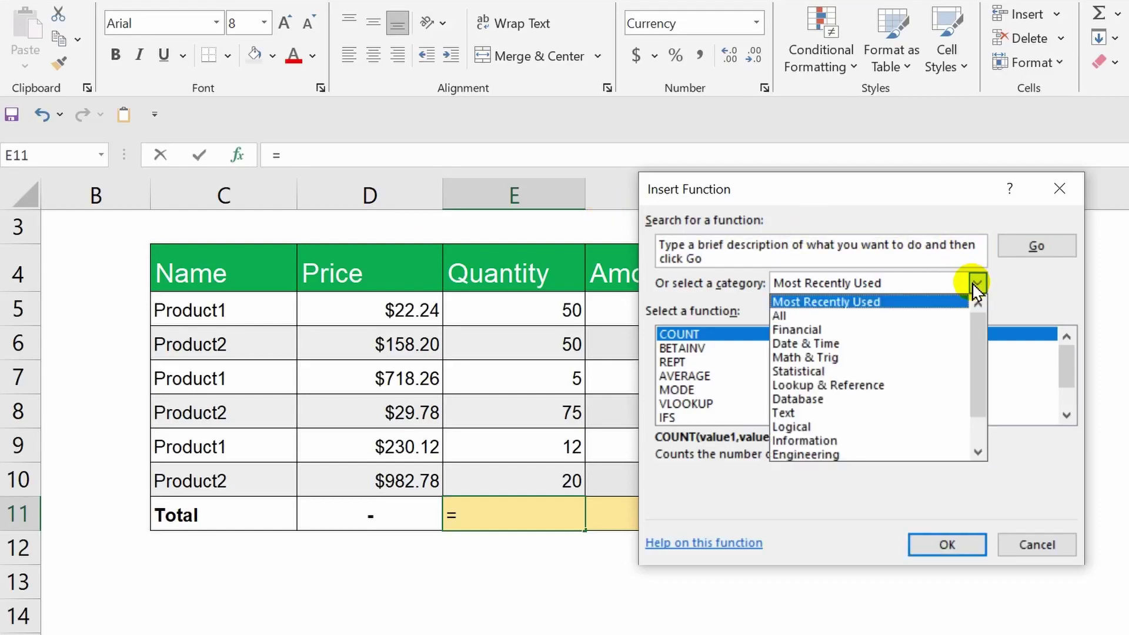
mouse_move(979, 331)
left_mouse_down()
mouse_move(982, 373)
mouse_move(978, 315)
left_mouse_up()
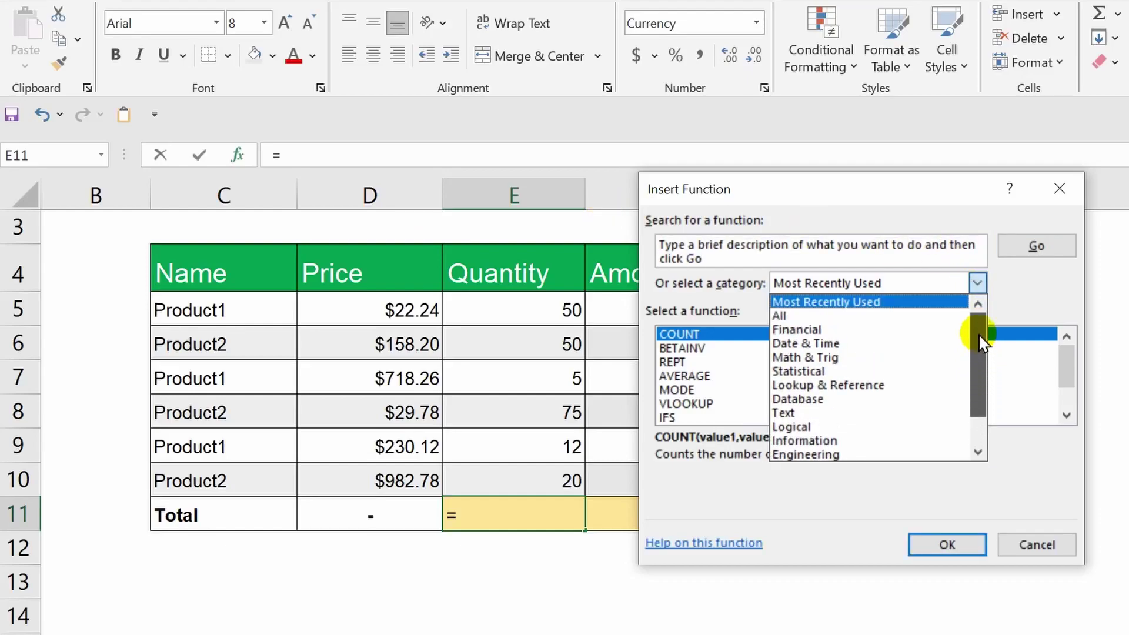
left_click(978, 284)
left_click(731, 253)
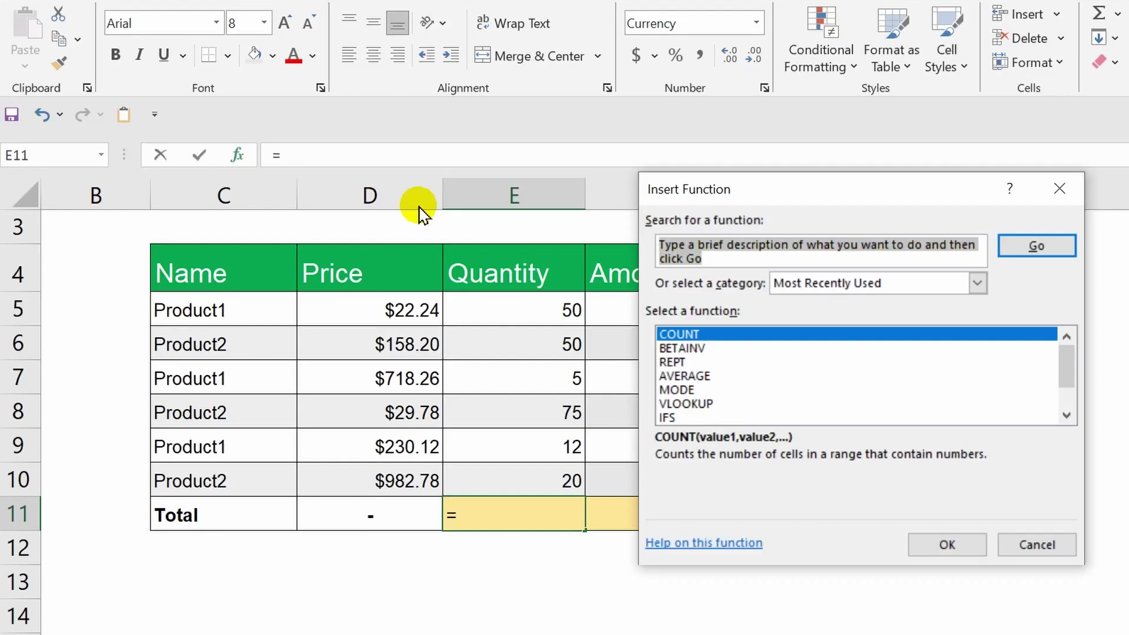
type("s")
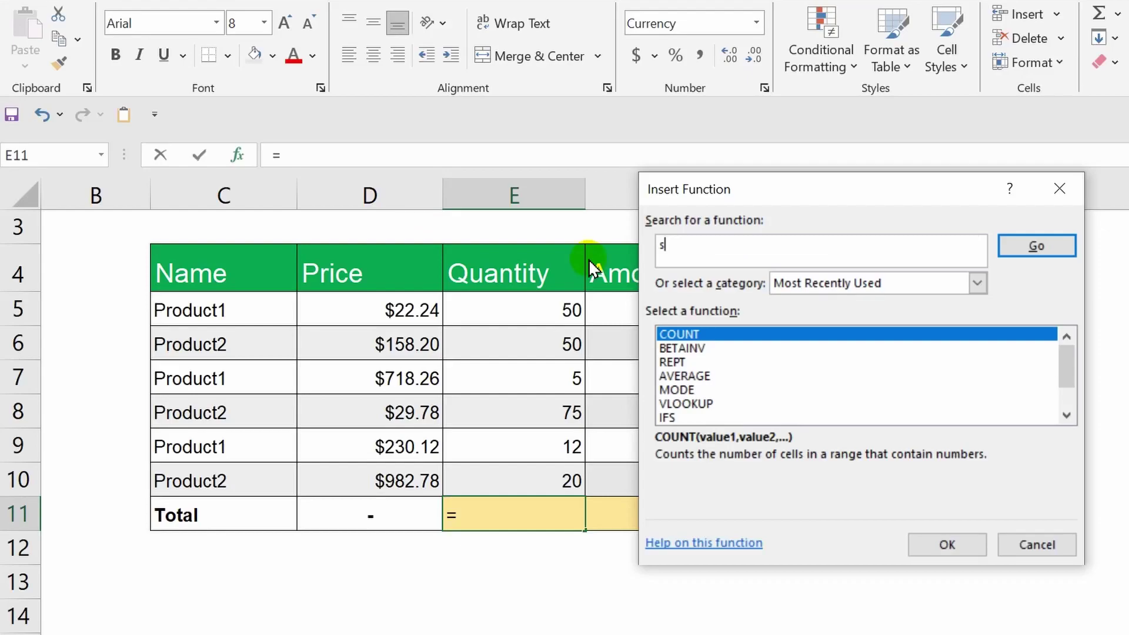
type("um")
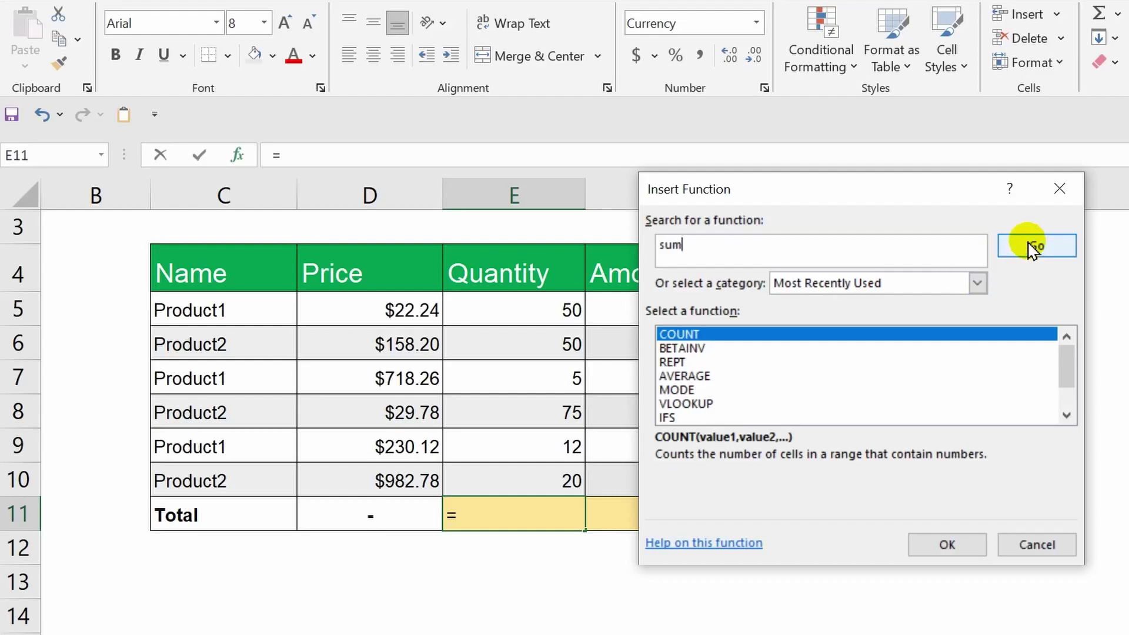
left_click(1033, 247)
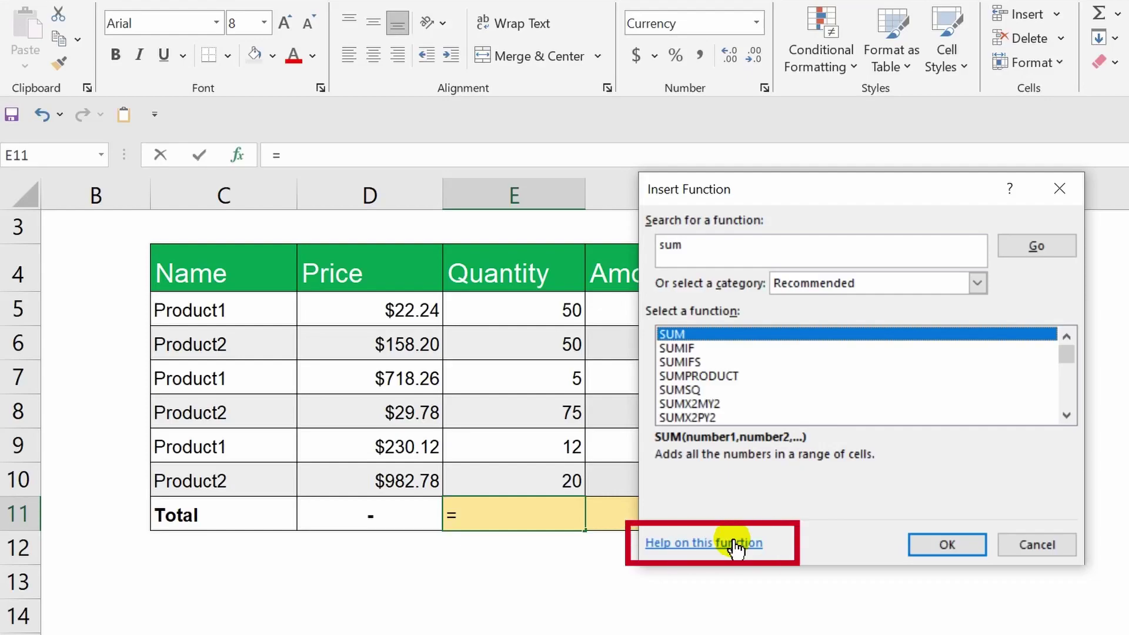
left_click(737, 544)
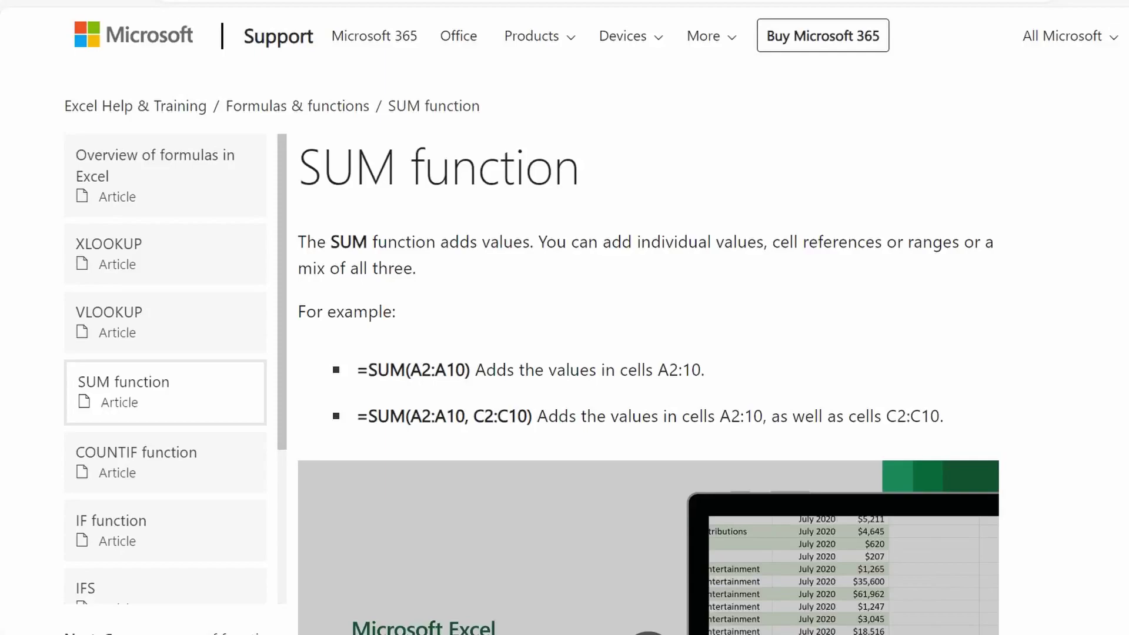
scroll(647, 318, "down", 15)
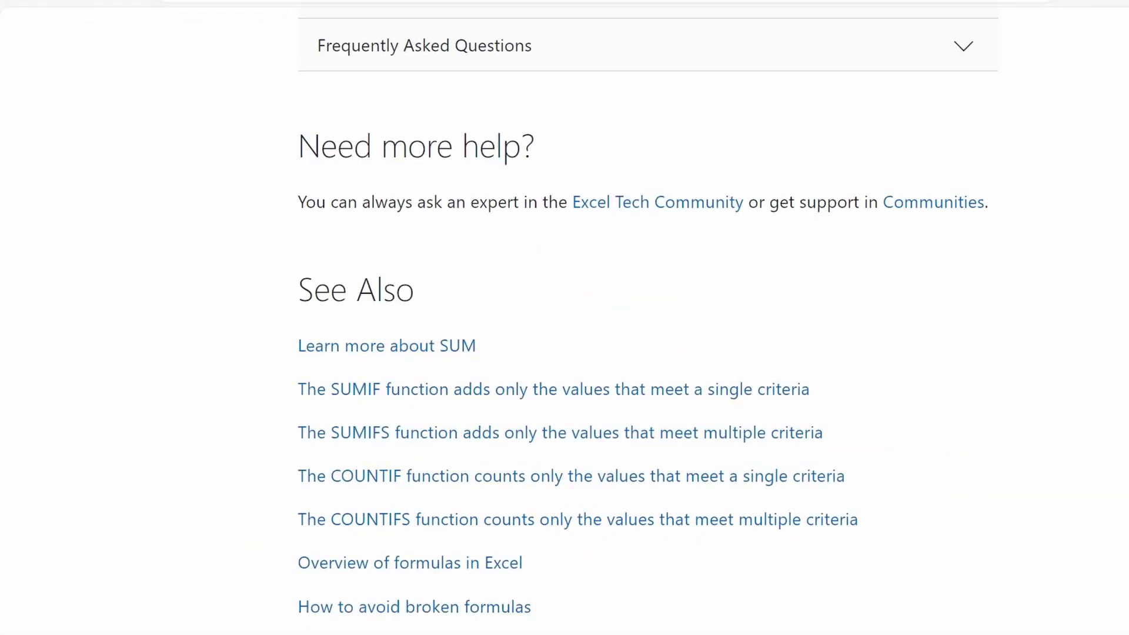
scroll(647, 317, "up", 15)
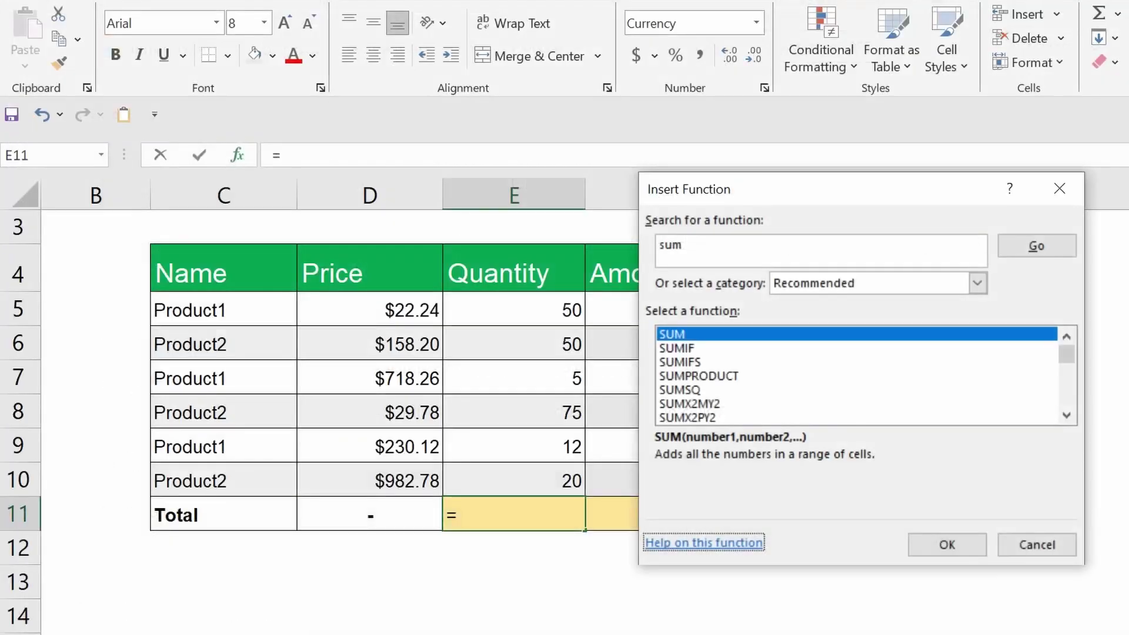
Step: Switch the Insert Function category to All to list every function from ABS to ZTEST
left_click(978, 285)
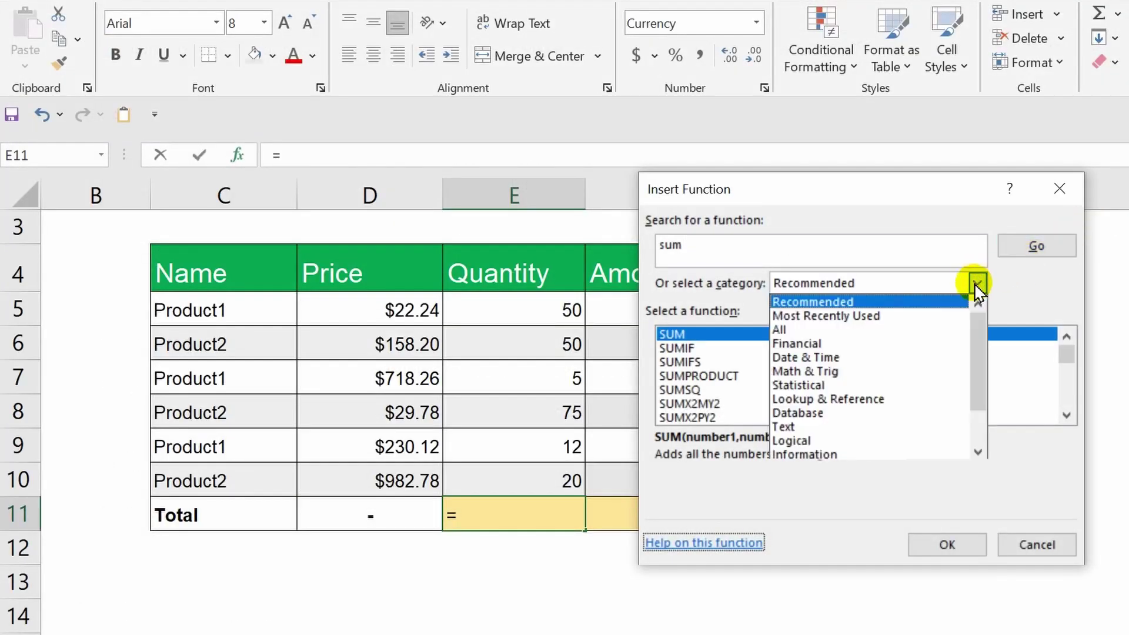
left_click(789, 328)
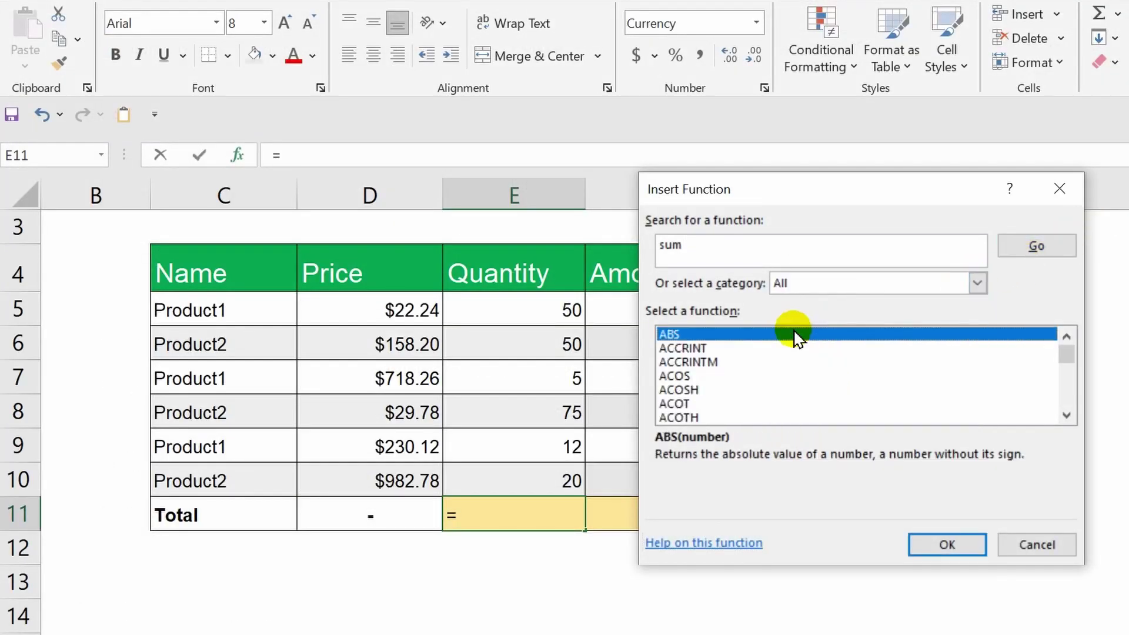
key("Down")
key("Down")
key("Down")
key("Down")
key("Down")
key("Down")
key("Down")
key("Down")
key("Down")
key("Down")
key("Down")
key("Down")
key("Down")
key("Down")
key("Down")
key("Down")
key("Down")
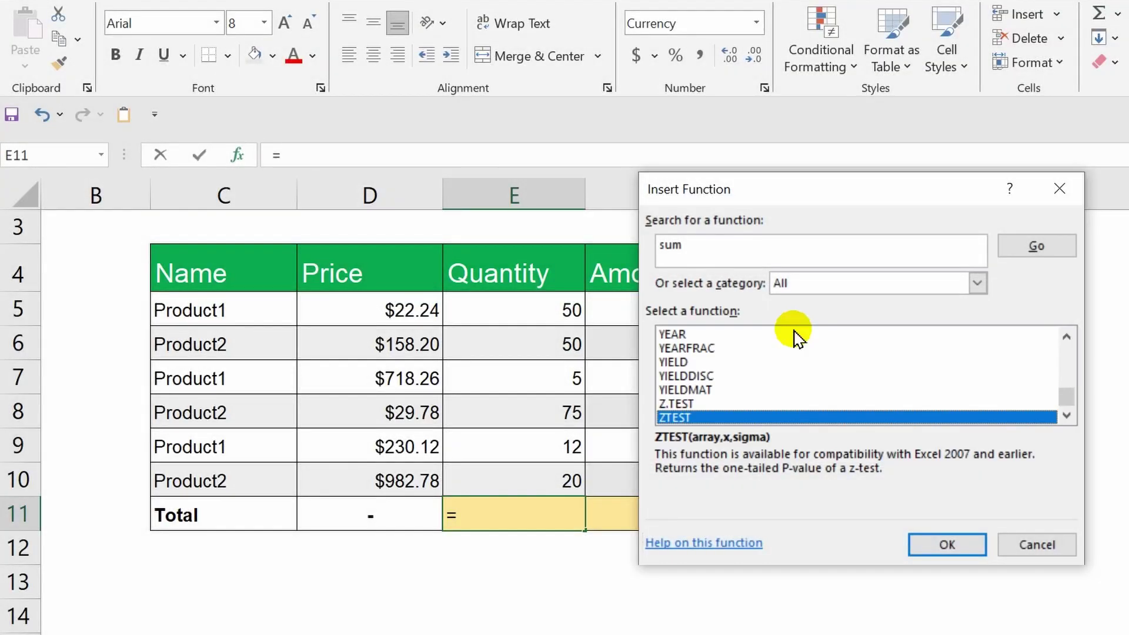
Step: Search Insert Function for 'count' to list COUNT, COUNTA, COUNTBLANK, COUNTIF and COUNTIFS
left_click(670, 245)
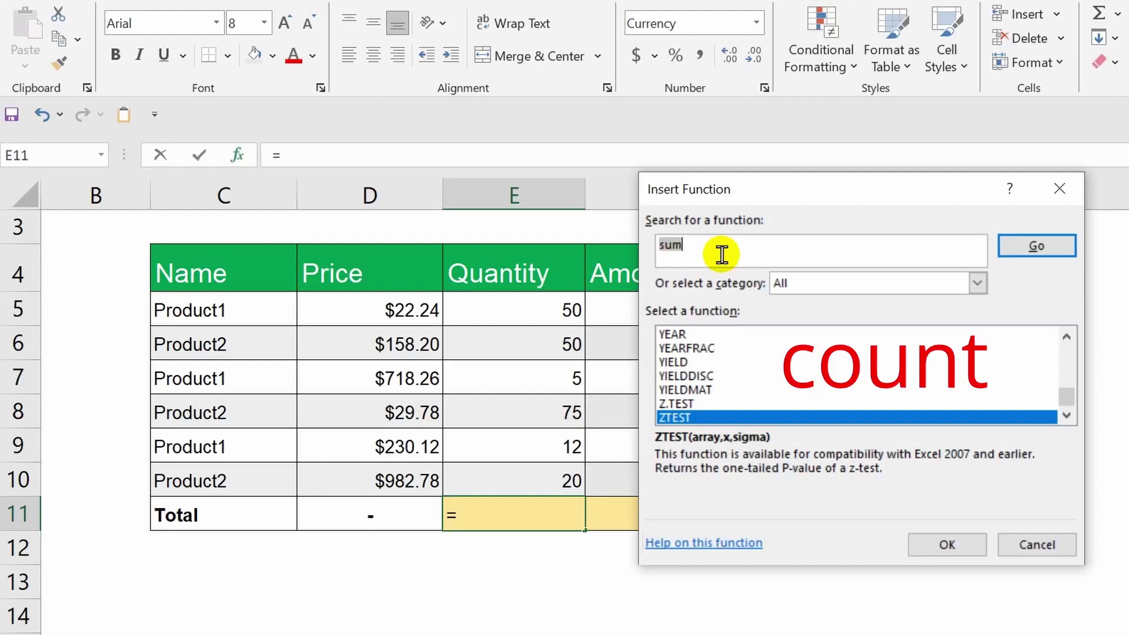
type("count")
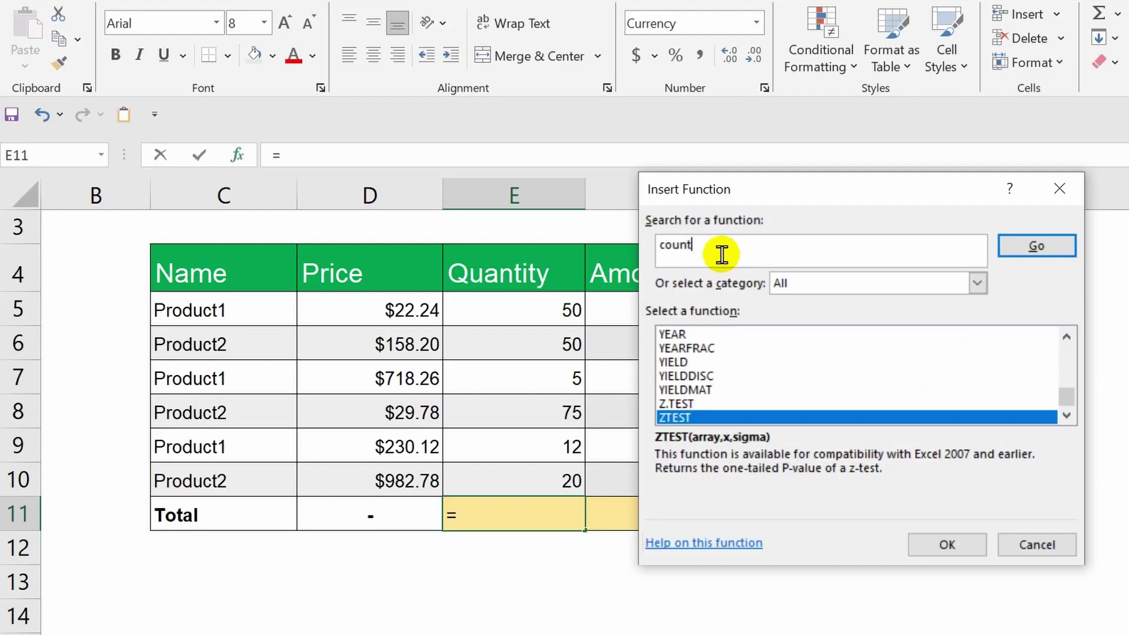
left_click(1032, 252)
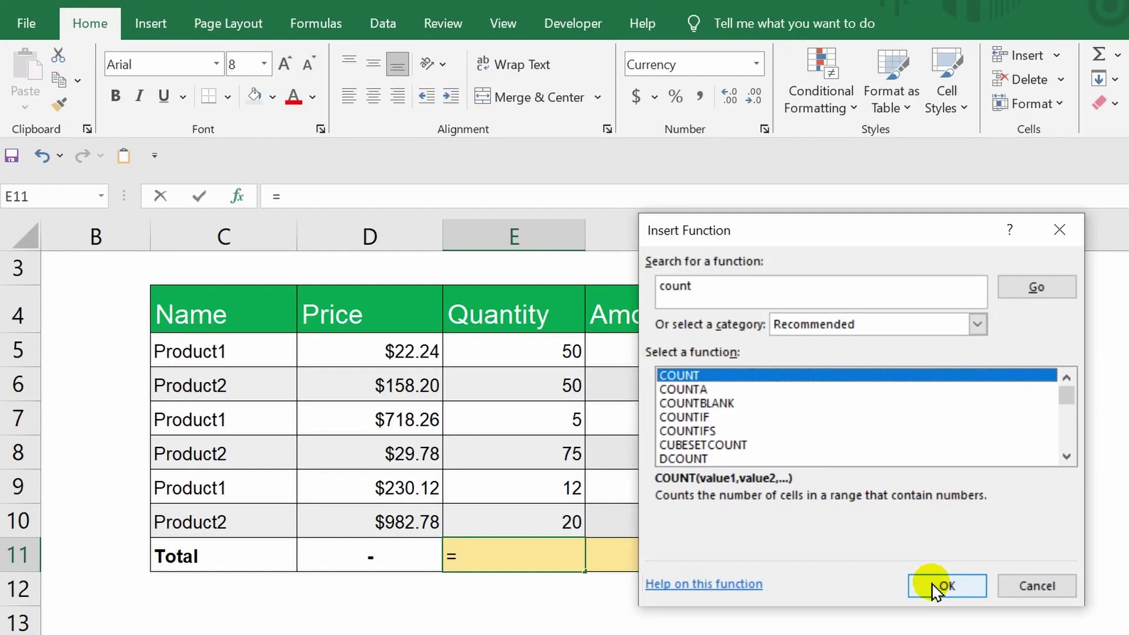
Step: Insert COUNT into E11 with Value1 E5:E10, giving 6
left_click(936, 587)
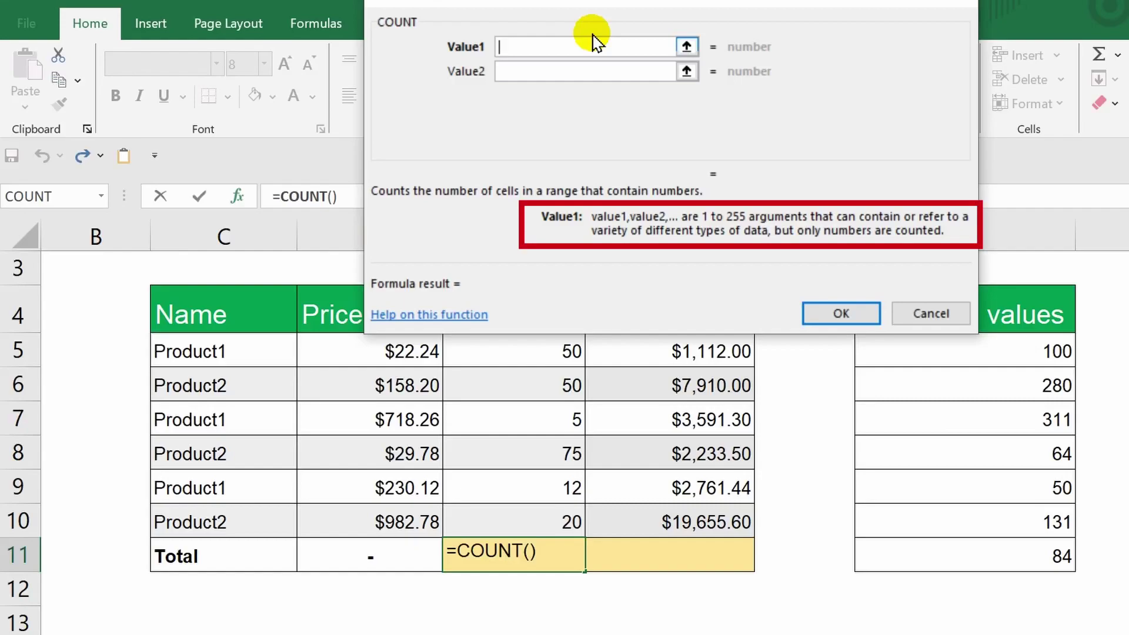
left_click(525, 351)
left_click_drag(525, 351, 522, 518)
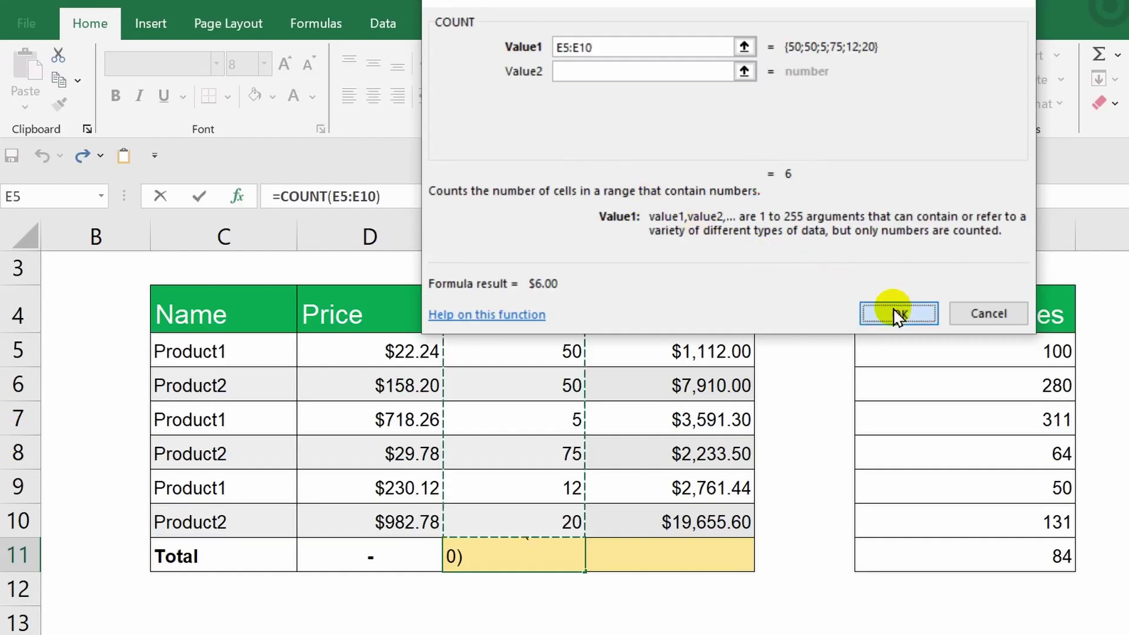
left_click(899, 312)
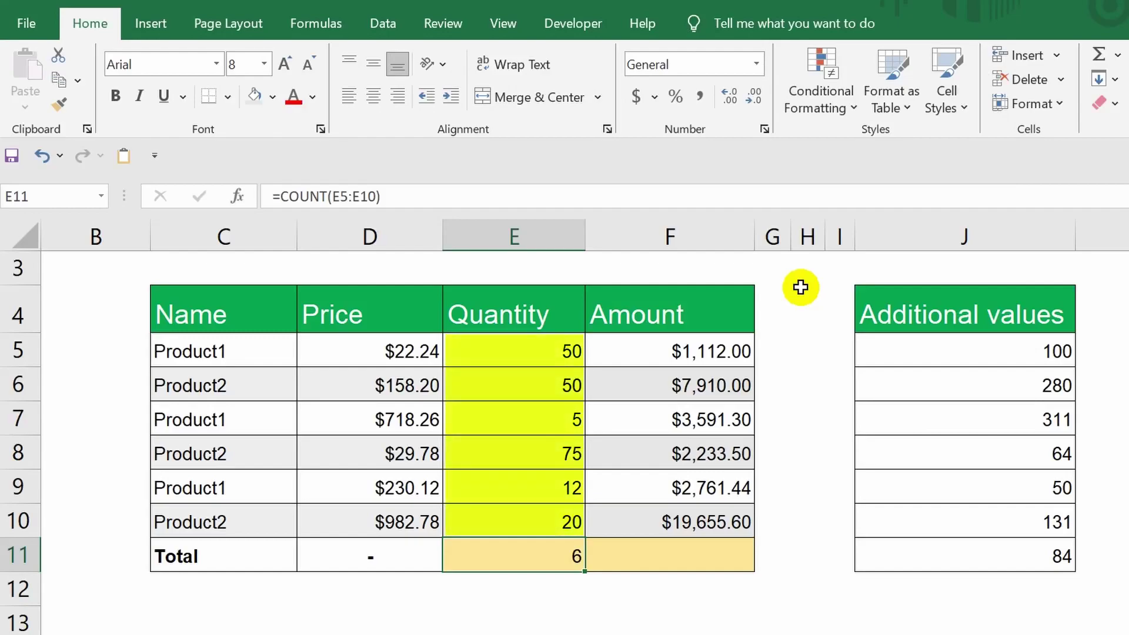
Step: Extend the E11 COUNT range up to E4 to include the Quantity header
left_click(527, 555)
double_click(528, 555)
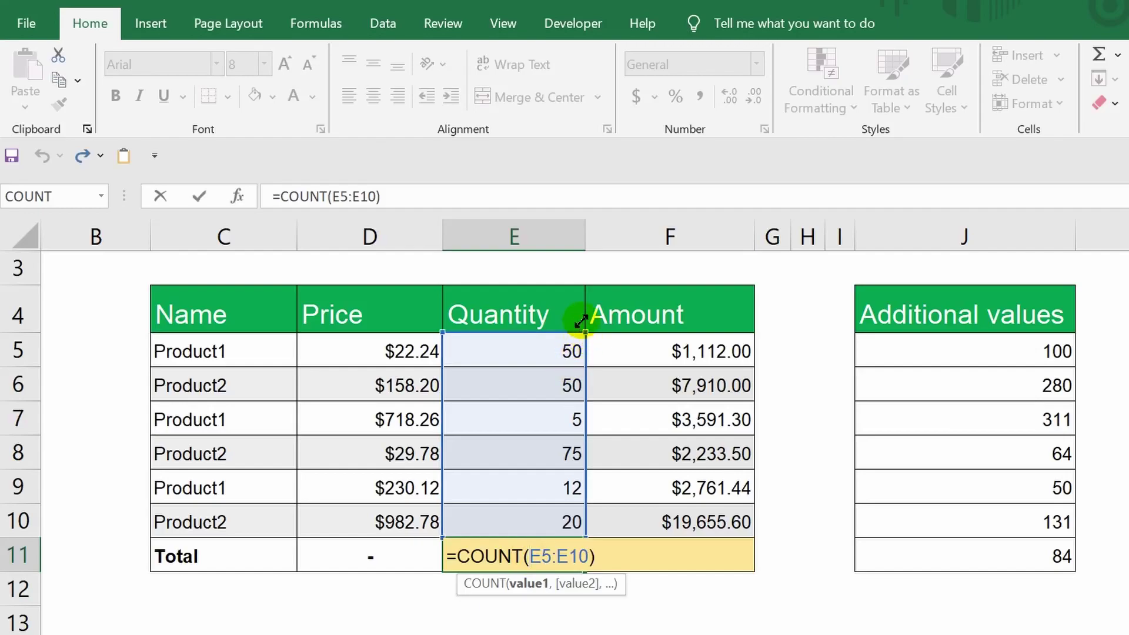
left_click_drag(581, 303, 581, 289)
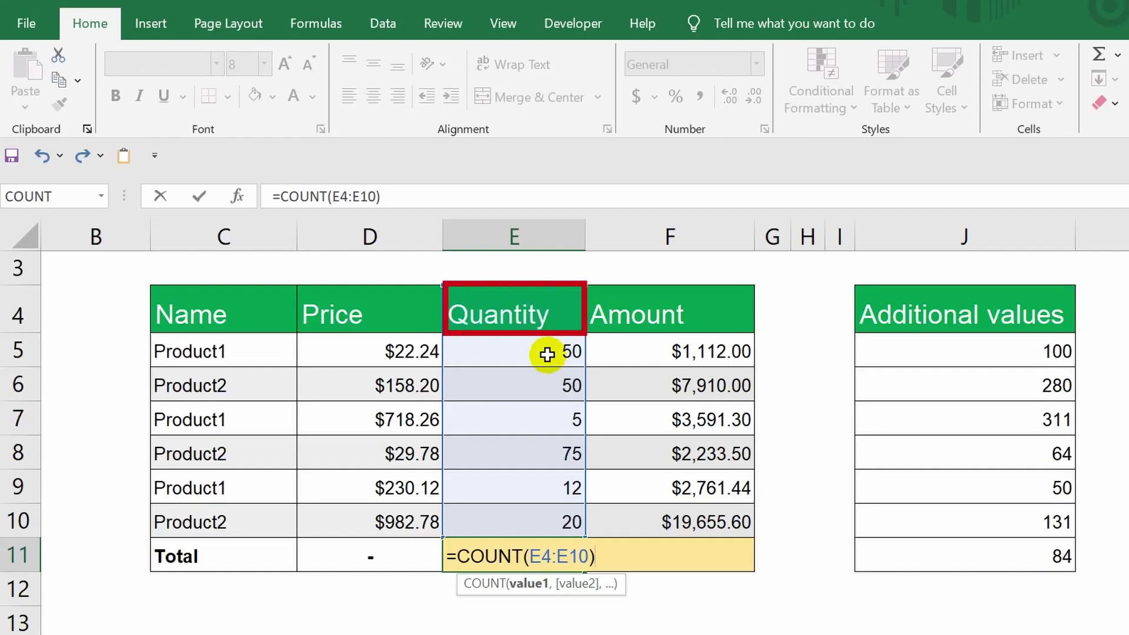
key("ctrl+Return")
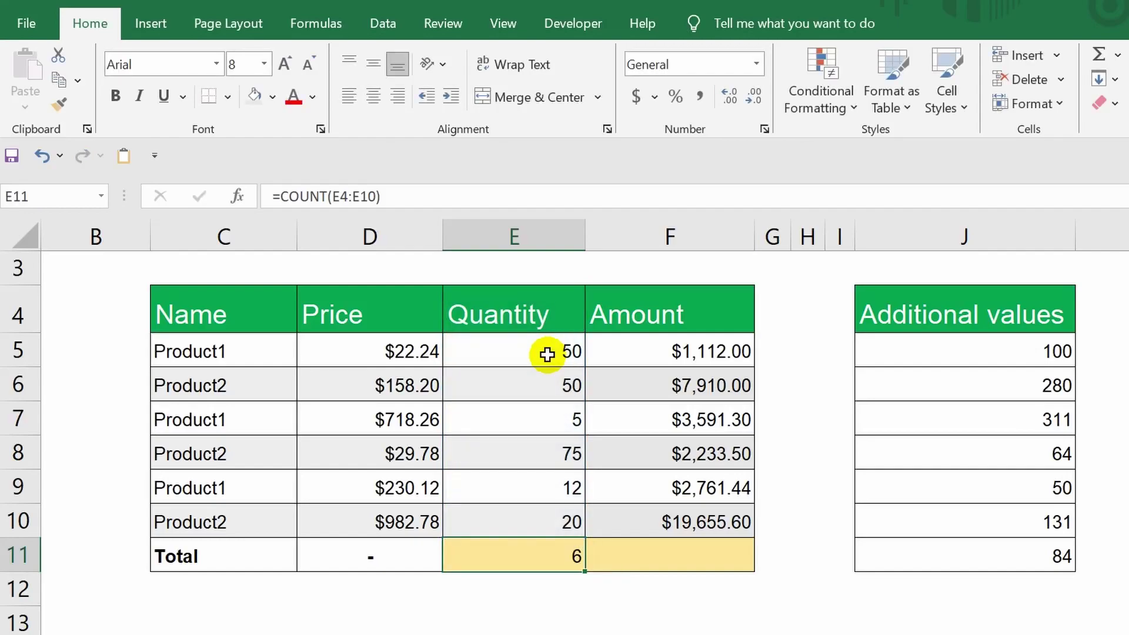
Step: Replace 75 in E8 with 'text' to see the count drop to 5, then undo it
left_click(521, 422)
left_click(522, 452)
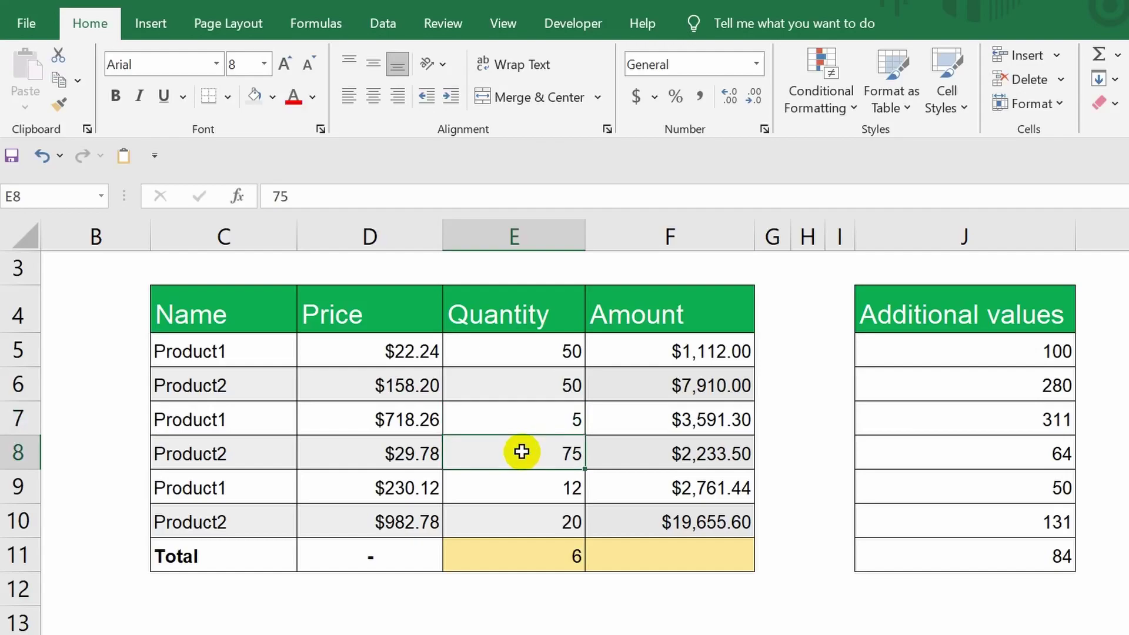
type("text")
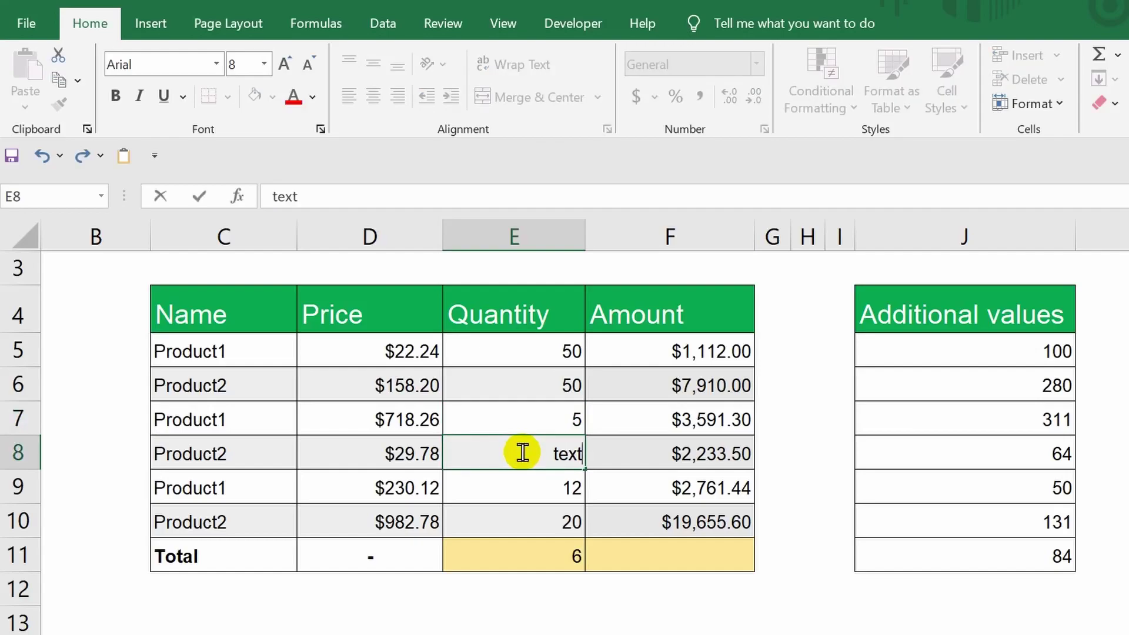
key("ctrl+Return")
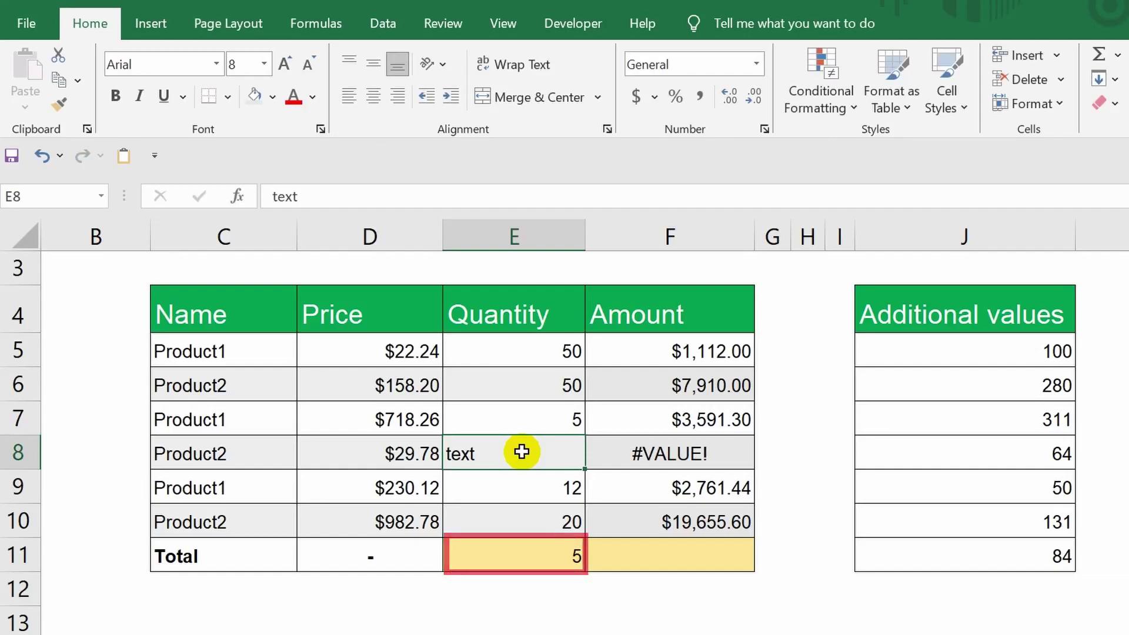
key("ctrl+z")
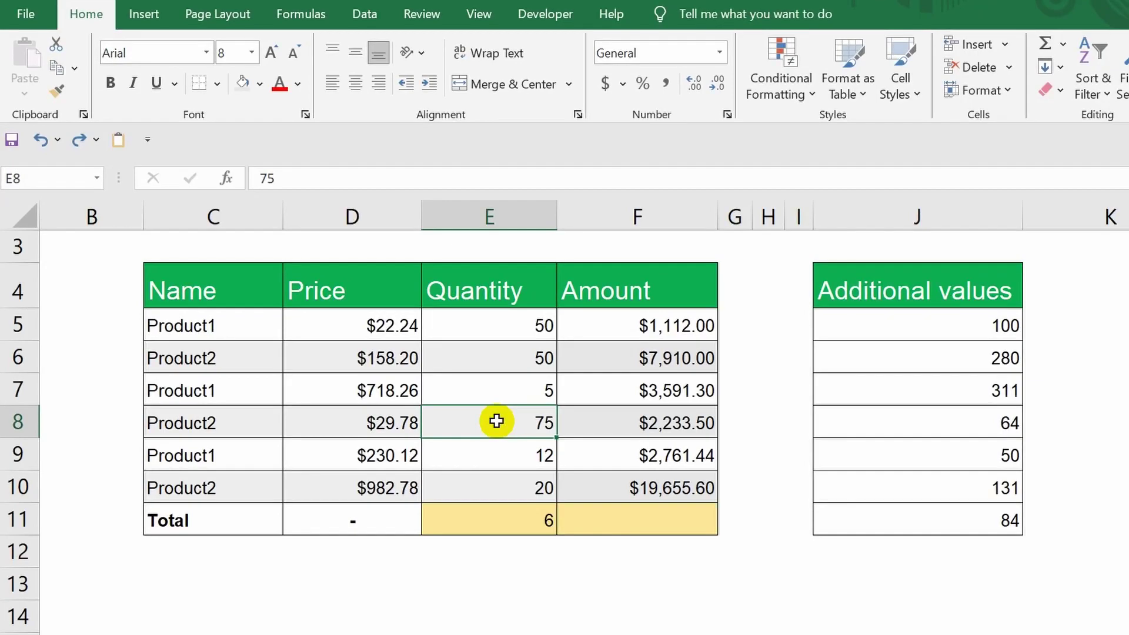
Step: Rewrite E11 as =MODE(D5:F10), returning 50 across Price, Quantity and Amount
left_click(491, 521)
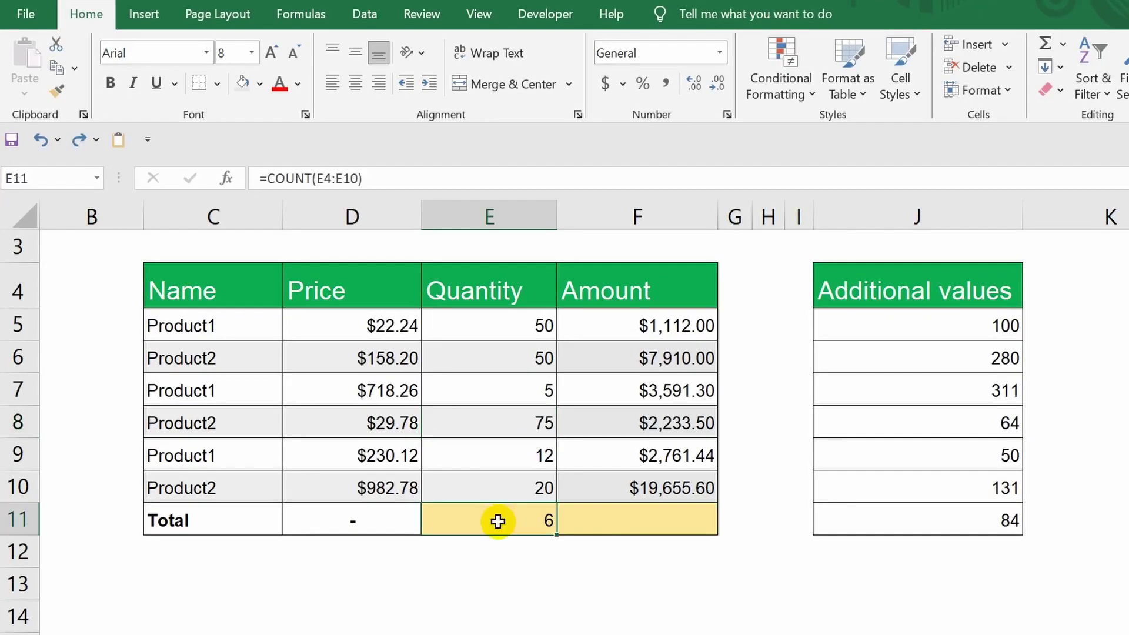
type("=mode")
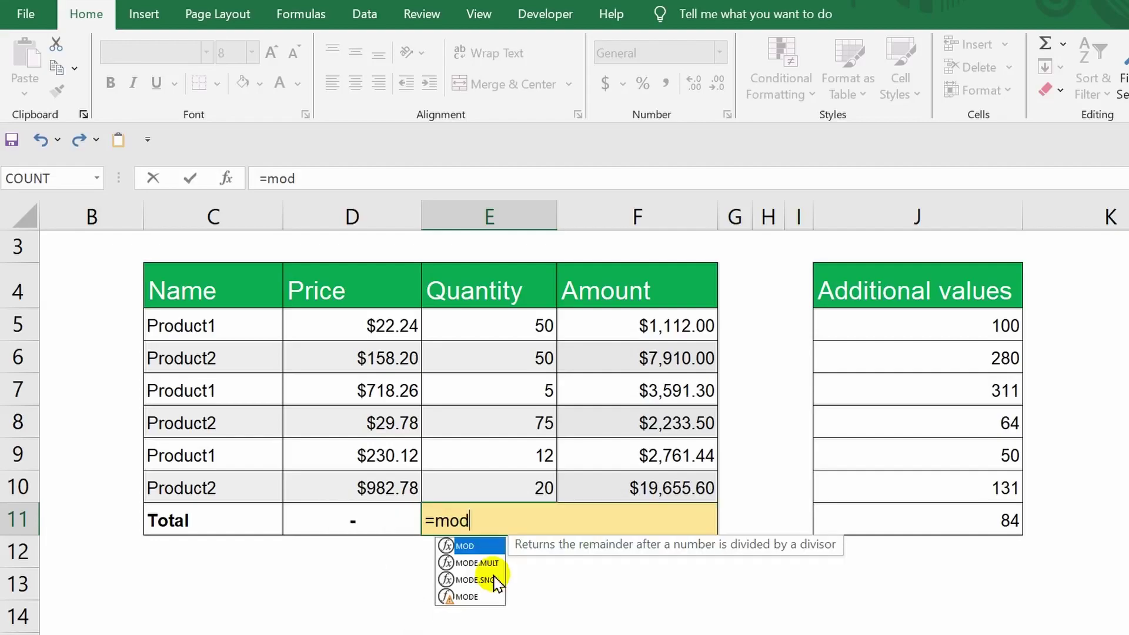
left_click(470, 580)
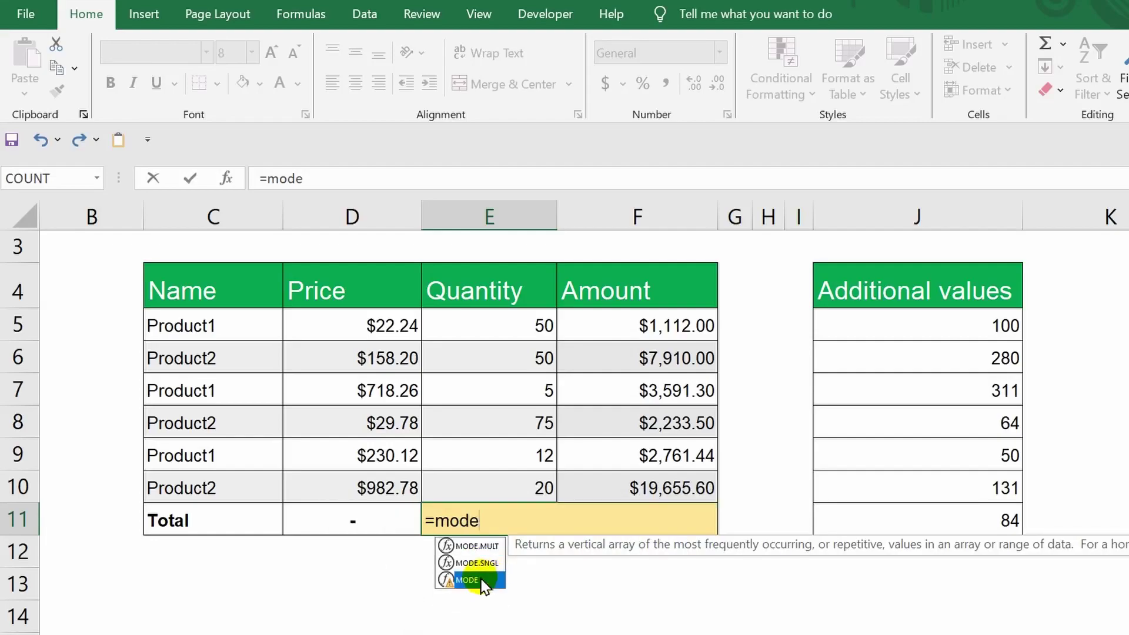
double_click(471, 581)
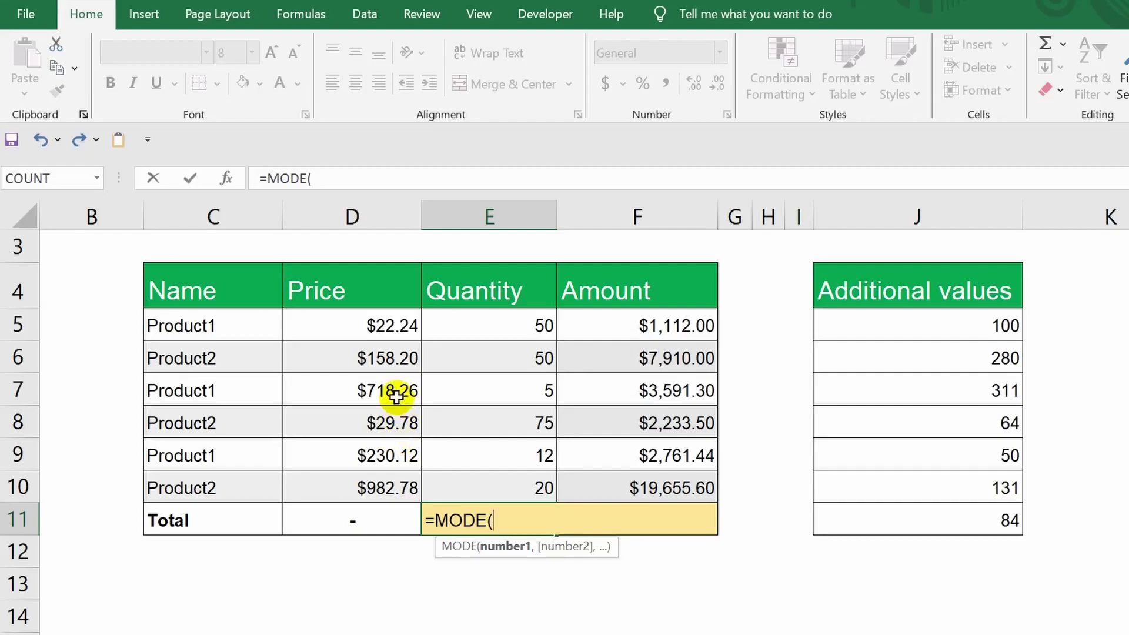
left_click_drag(355, 327, 641, 486)
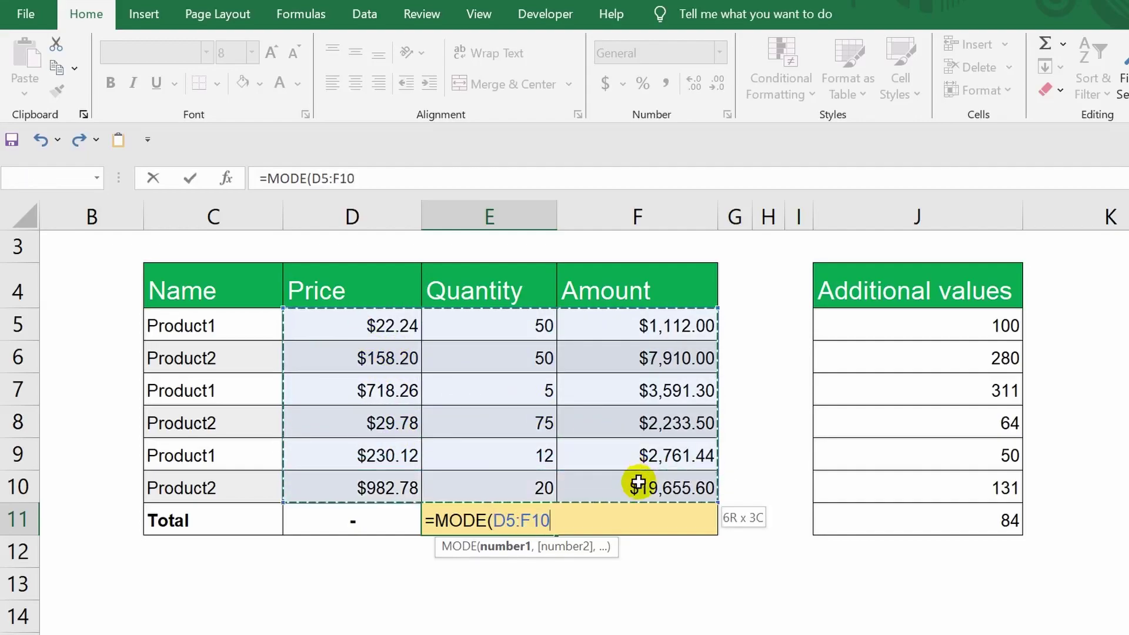
key("ctrl+Return")
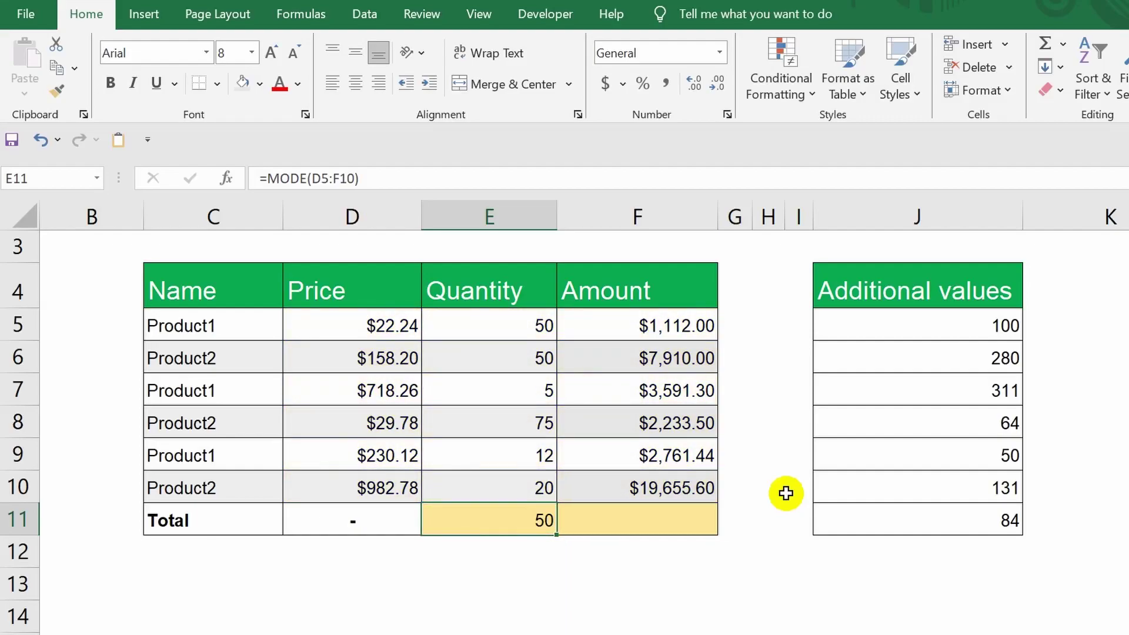
Step: Enter =AVERAGE(F5:F10) in F11, showing $6,210.64
left_click(688, 525)
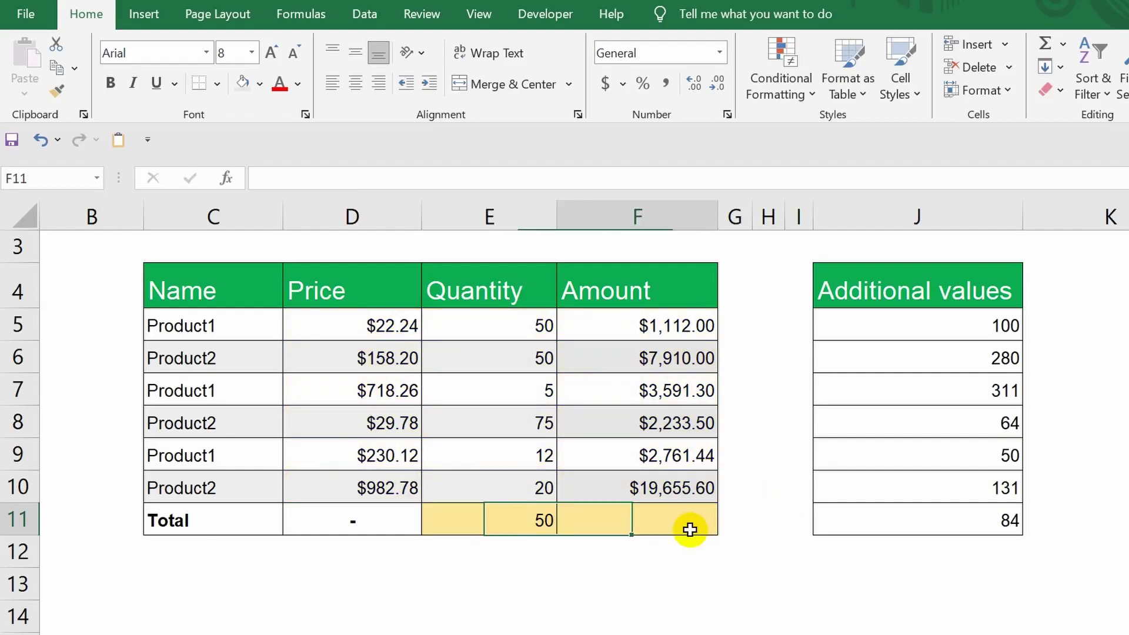
type("=")
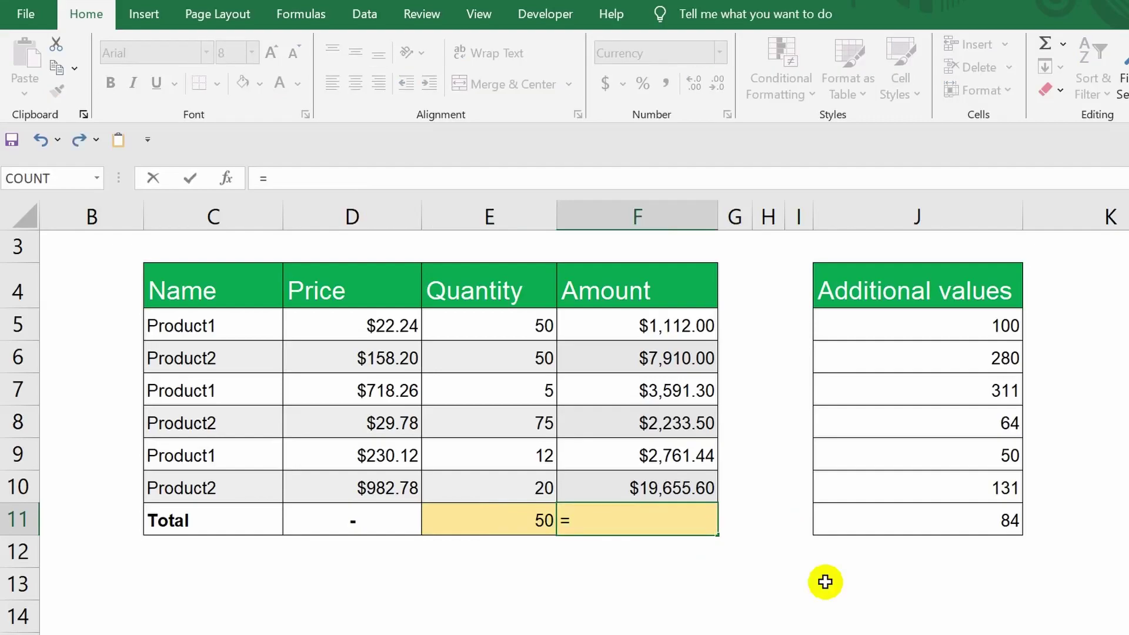
type("ave")
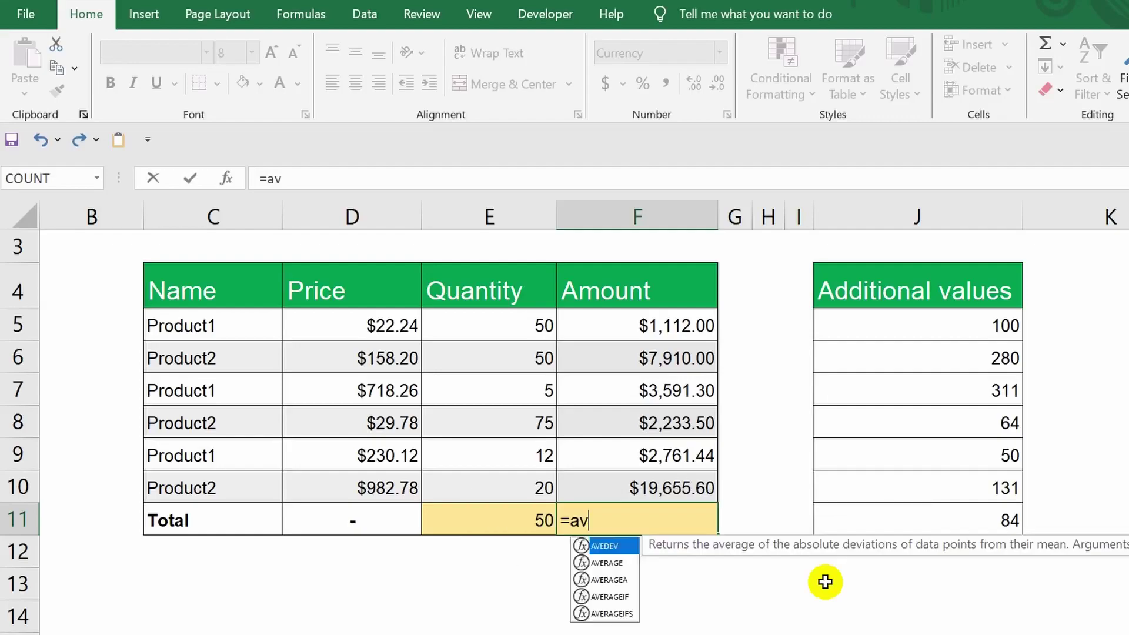
left_click(605, 563)
double_click(605, 563)
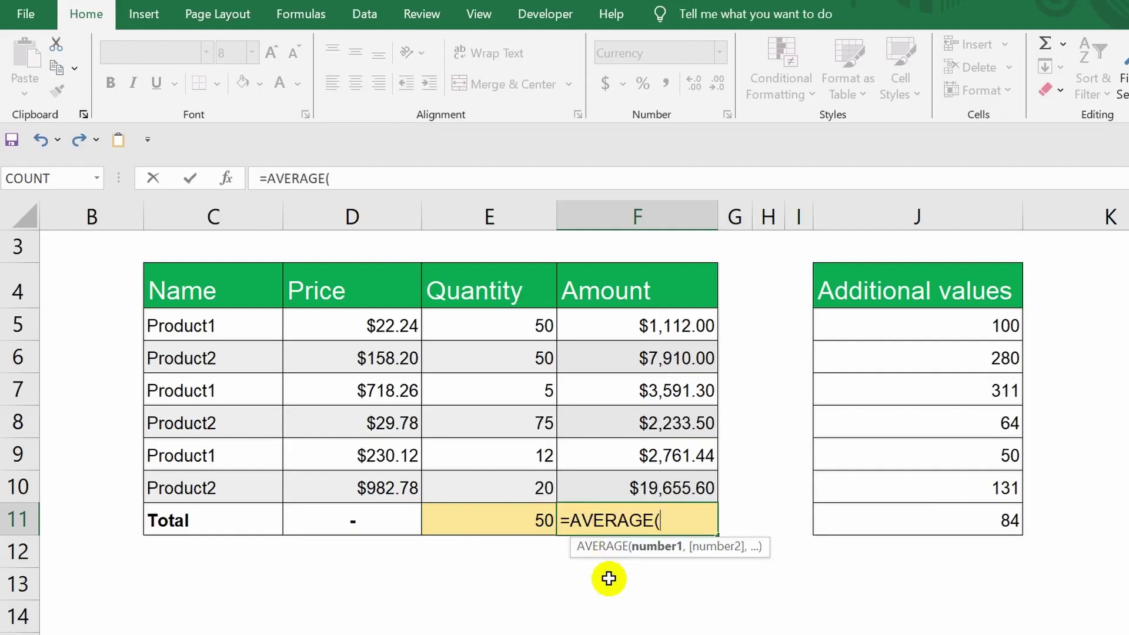
left_click_drag(608, 325, 613, 479)
key("ctrl+Return")
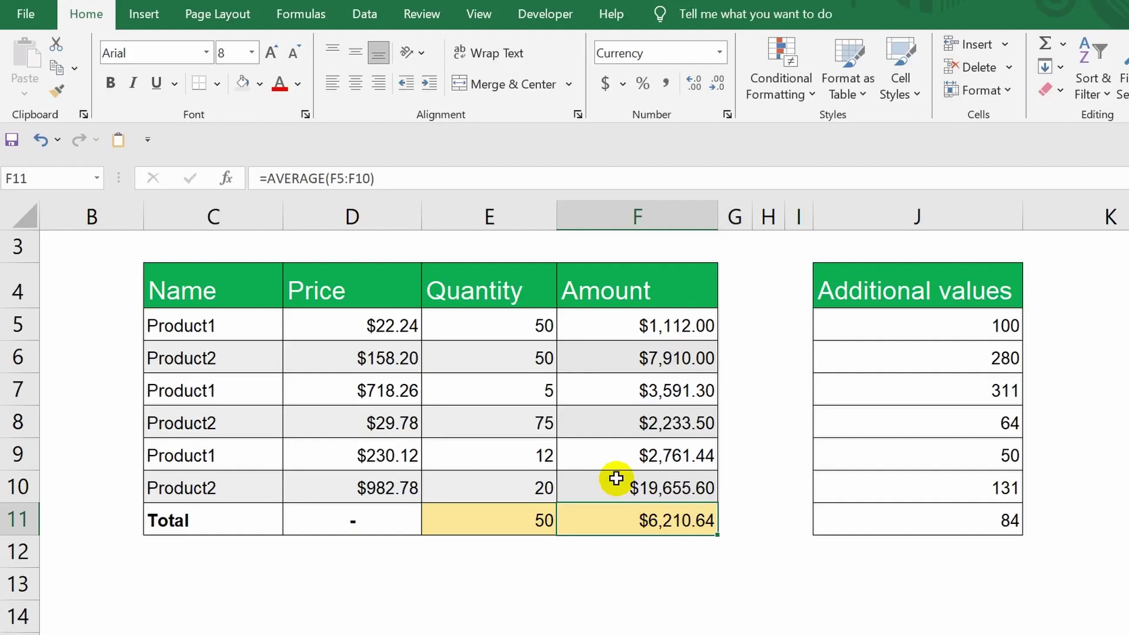
Step: Put =MIN(F5:F10) in F11 for the smallest amount
type("=min")
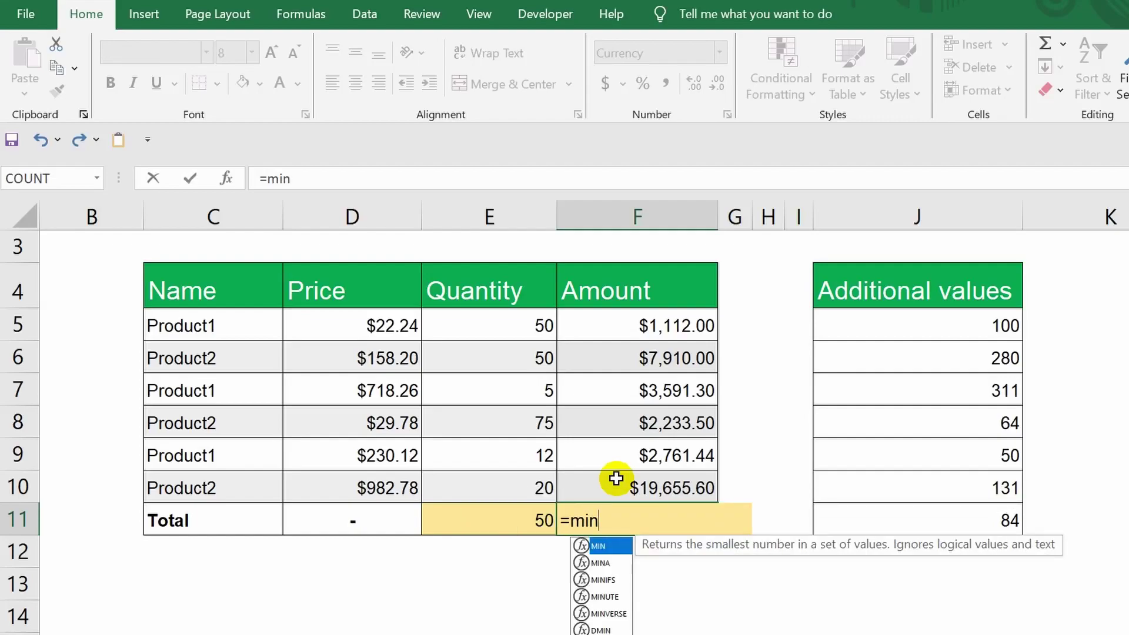
key("Tab")
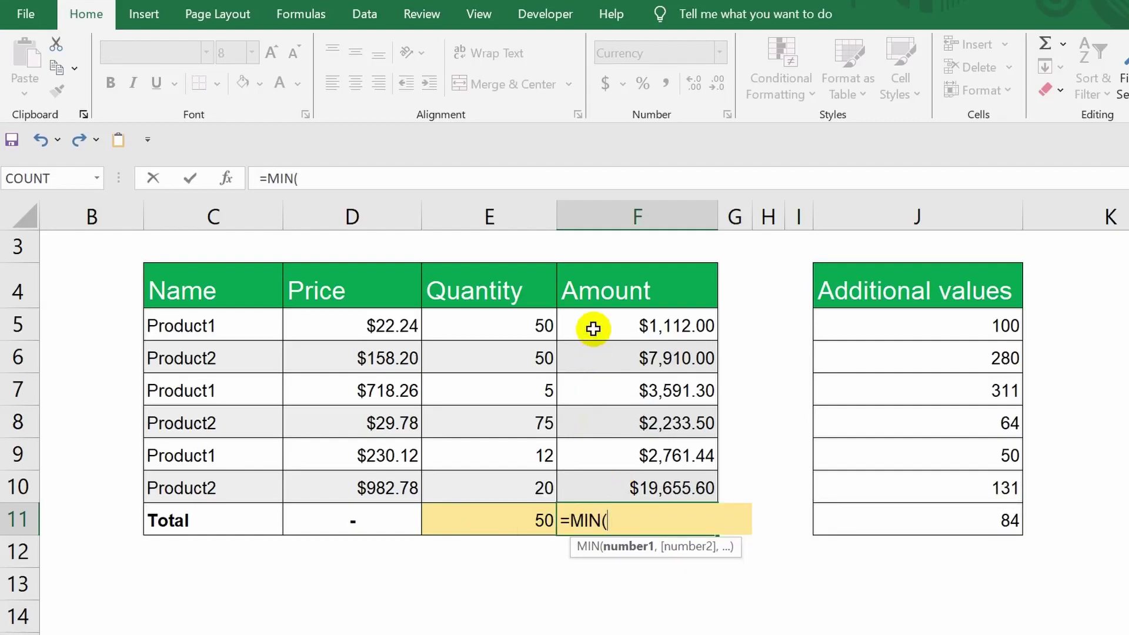
left_click_drag(595, 323, 595, 484)
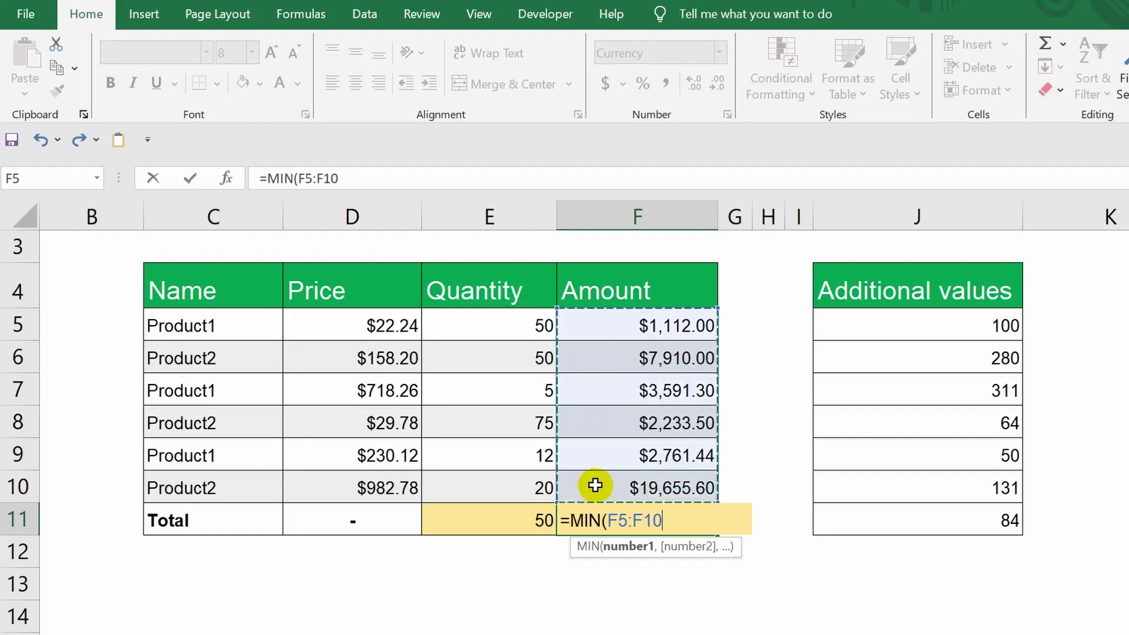
key("ctrl+Return")
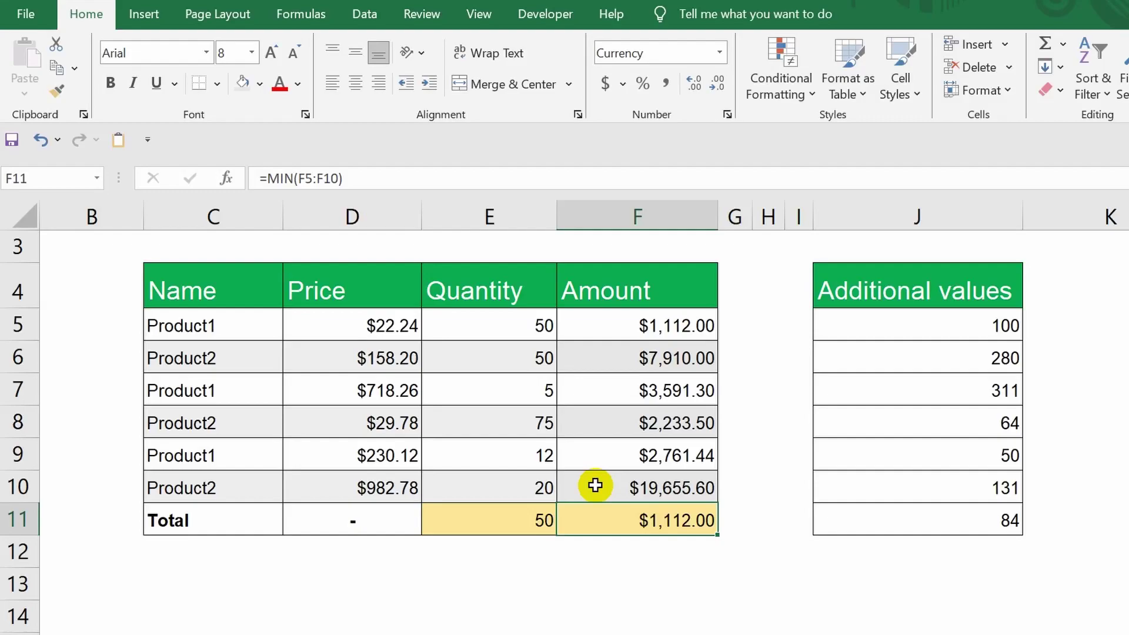
Step: Replace it with =MAX(F5:F10), showing the largest amount $19,655.60
type("=max")
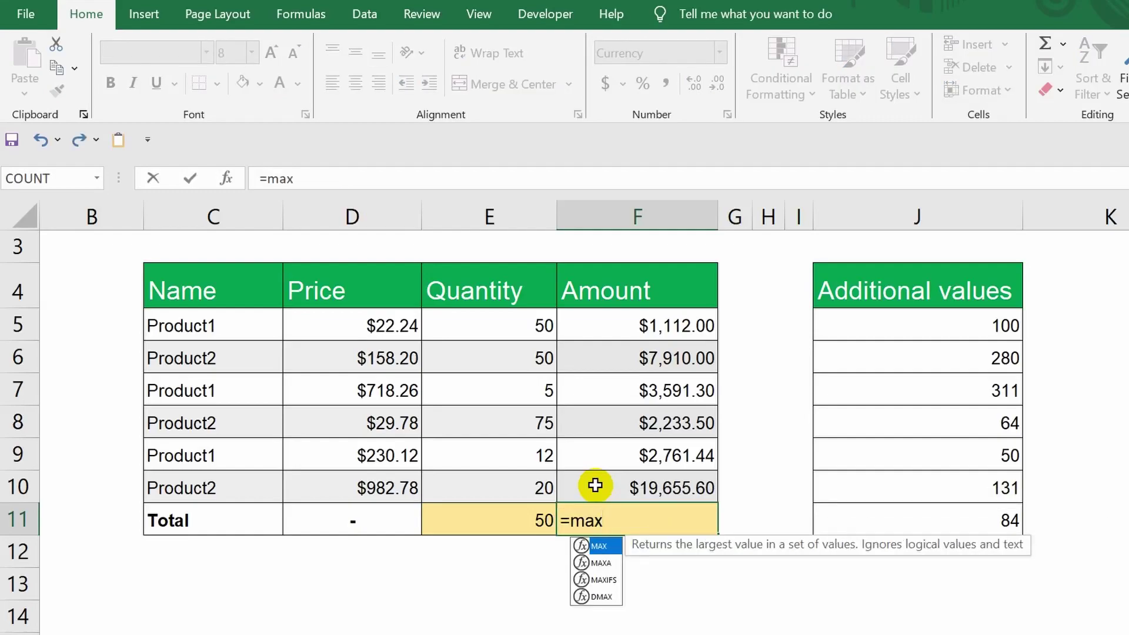
key("Tab")
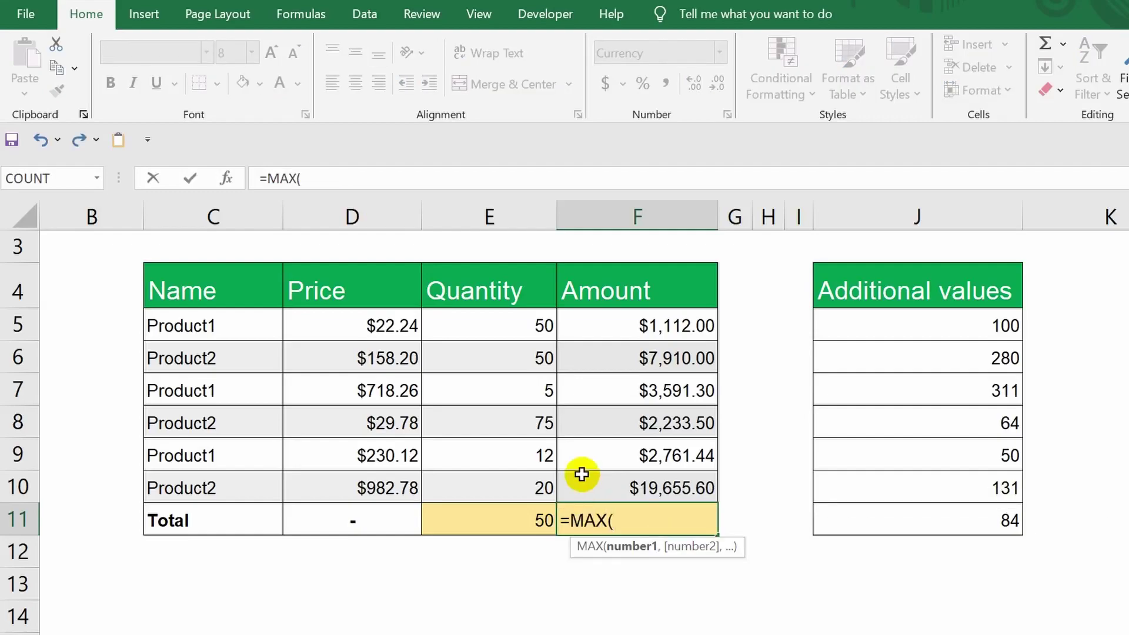
left_click_drag(600, 318, 608, 471)
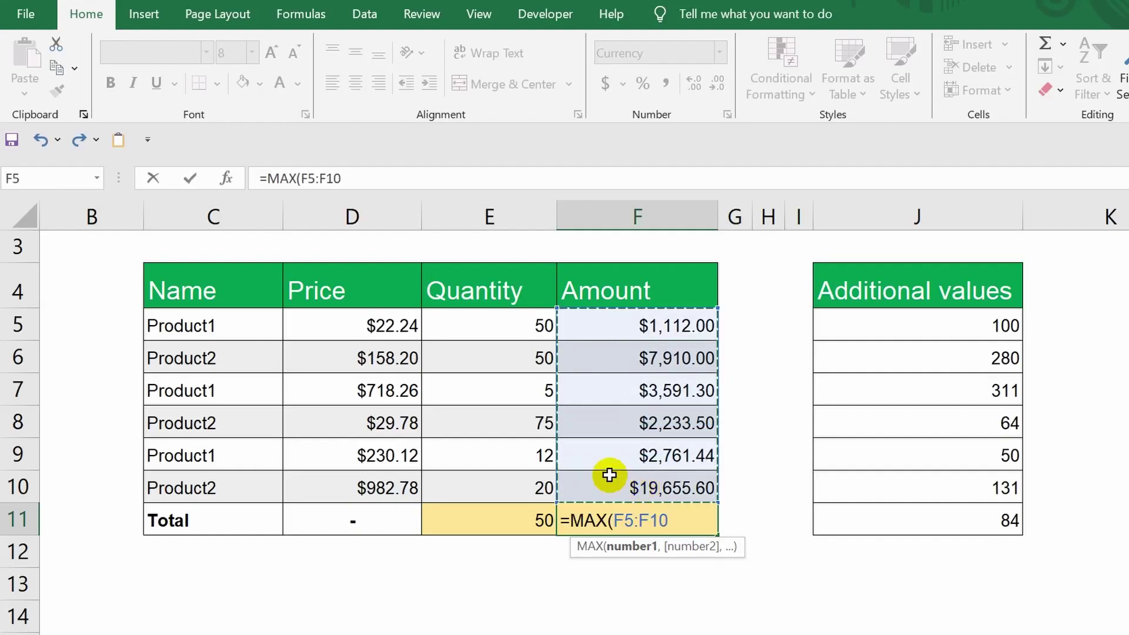
key("Return")
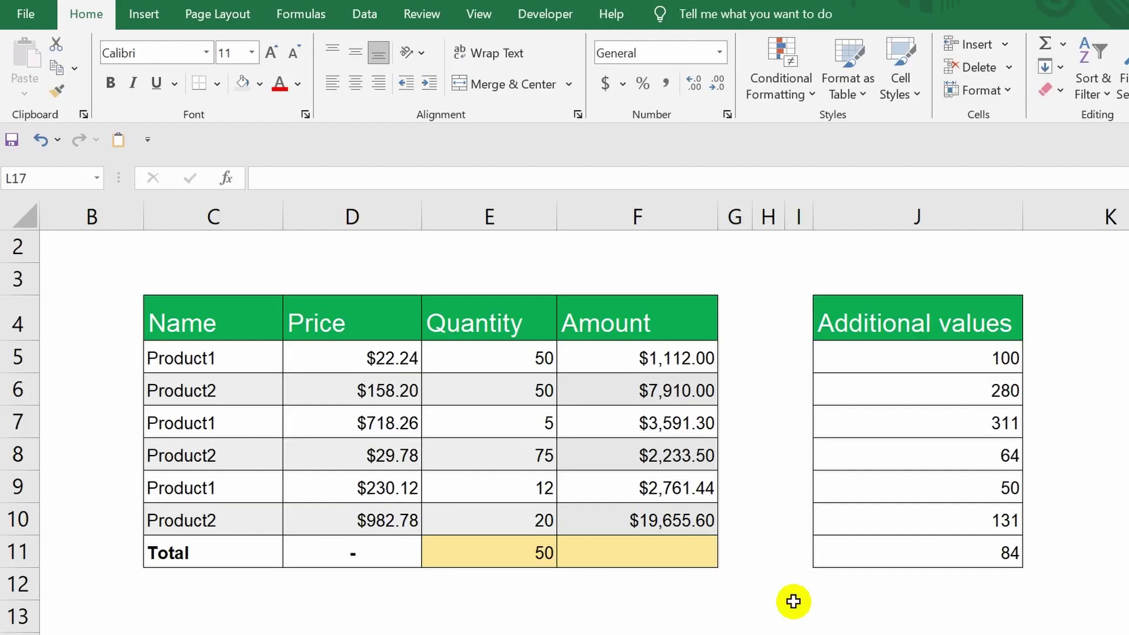
Step: Browse the Formulas function library's Recently Used and Text function lists
left_click(281, 17)
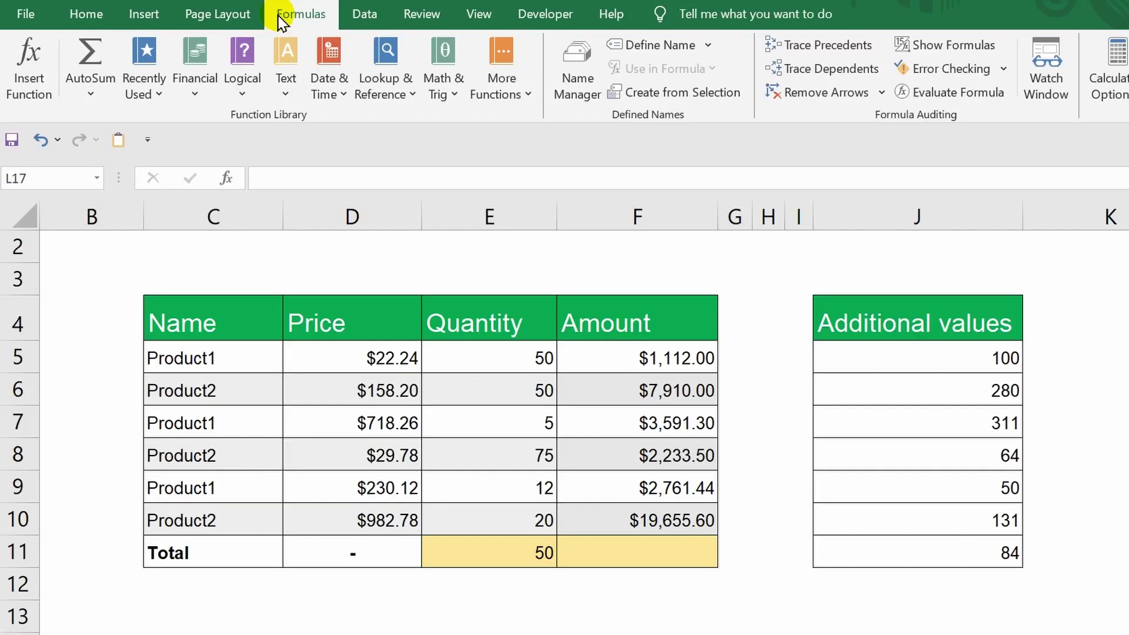
left_click(150, 94)
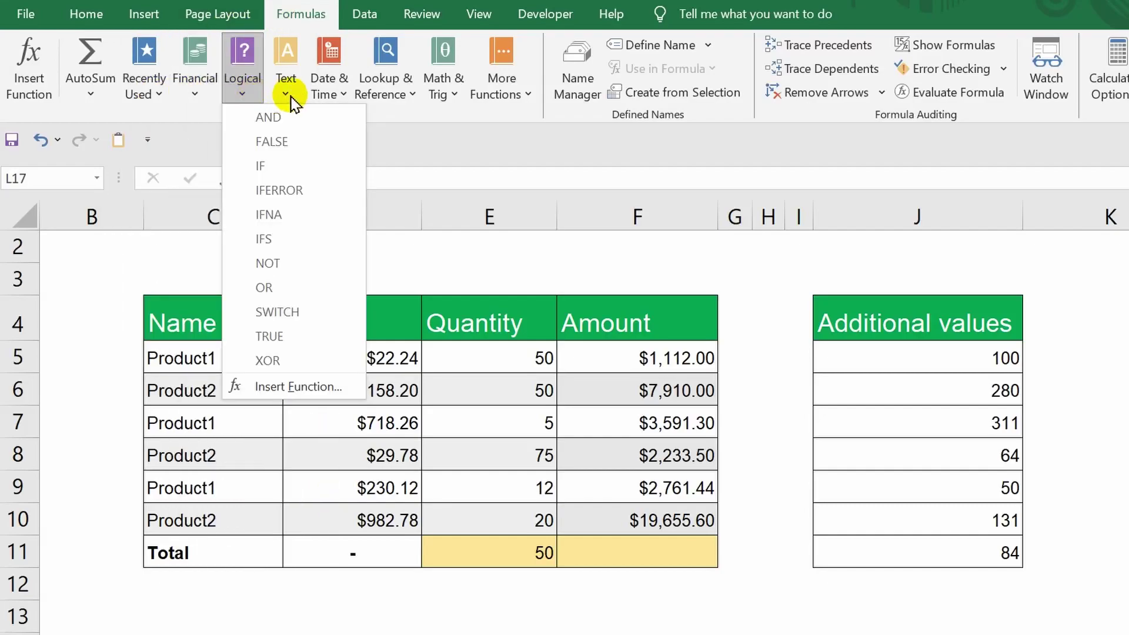
left_click(444, 133)
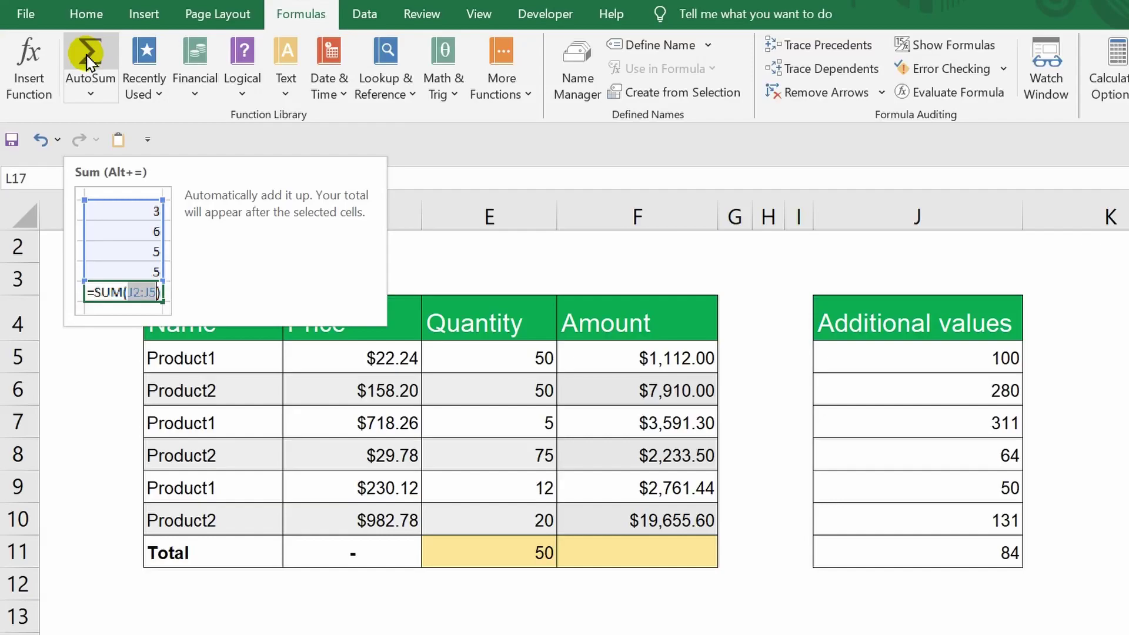
Step: Try an AutoSum total of the amounts in F11, then delete it
left_click(605, 549)
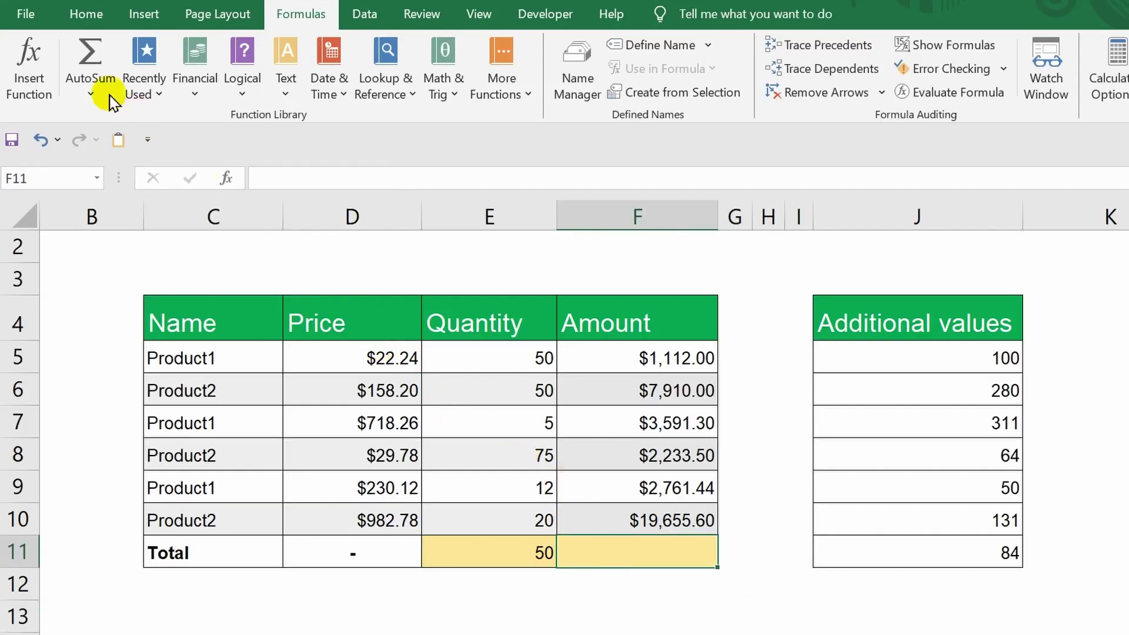
left_click(86, 57)
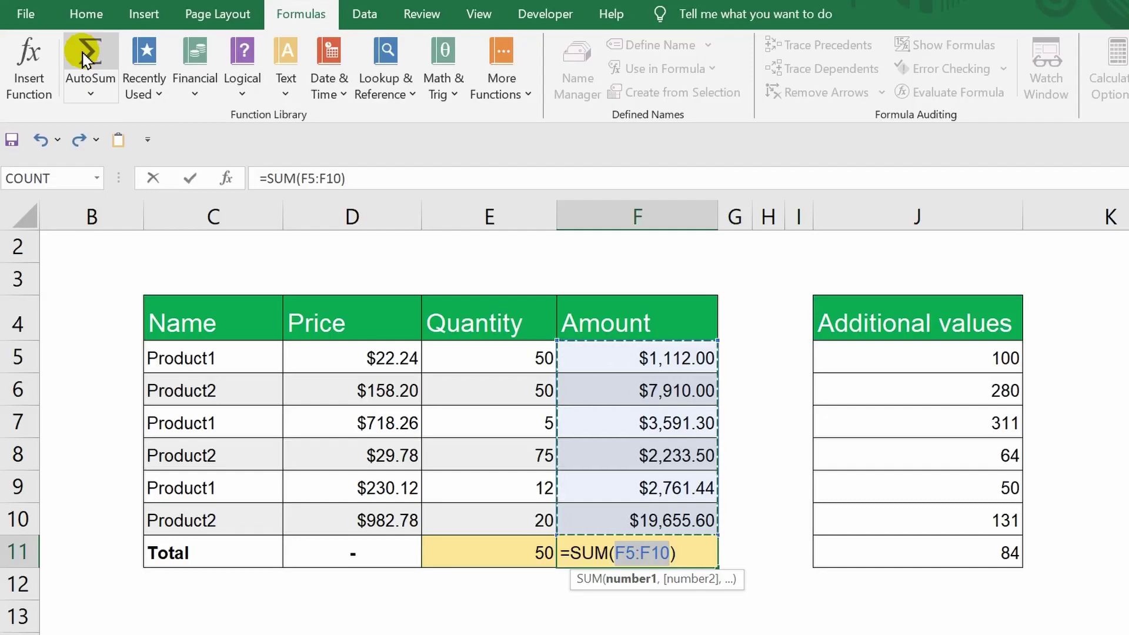
left_click(84, 59)
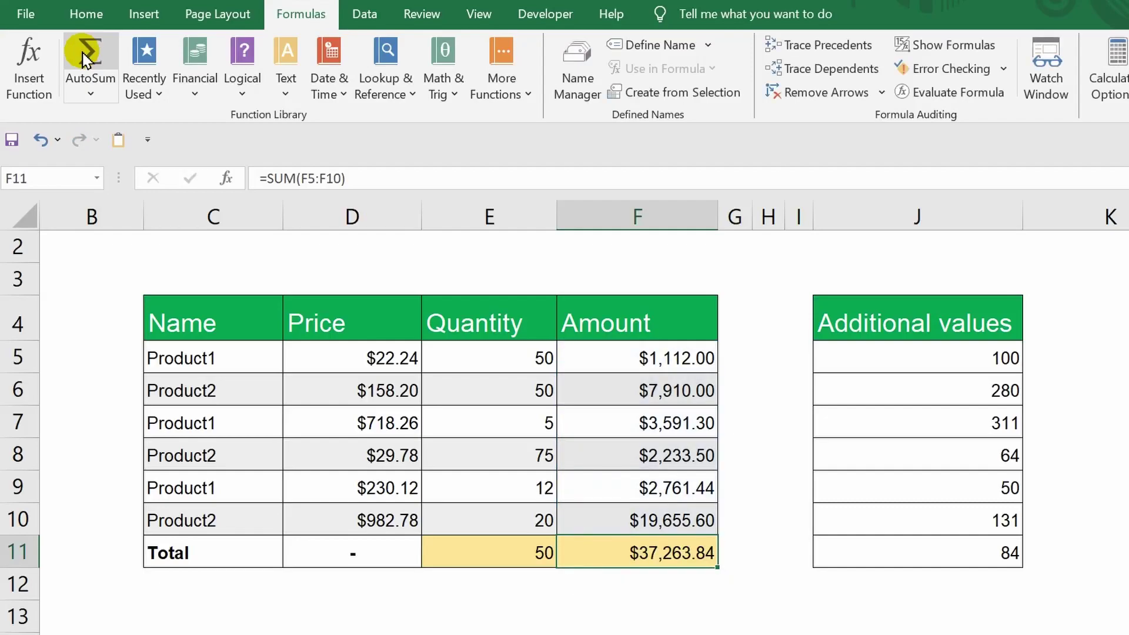
key("Delete")
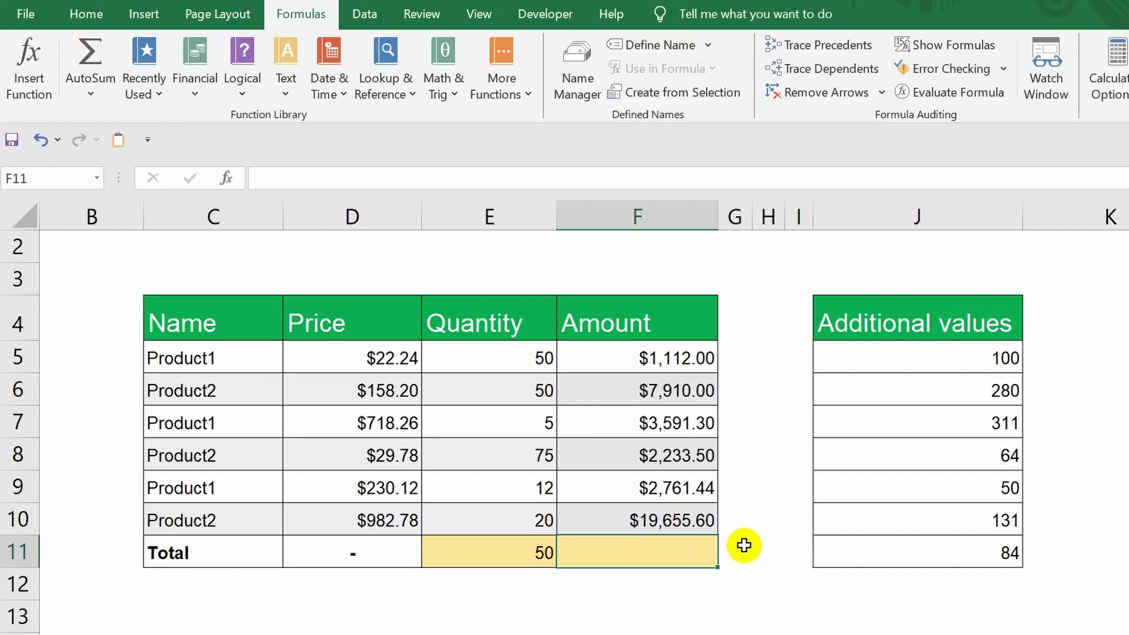
Step: Use AutoSum's Count Numbers to put =COUNT(F5:F10) in F11
left_click(90, 95)
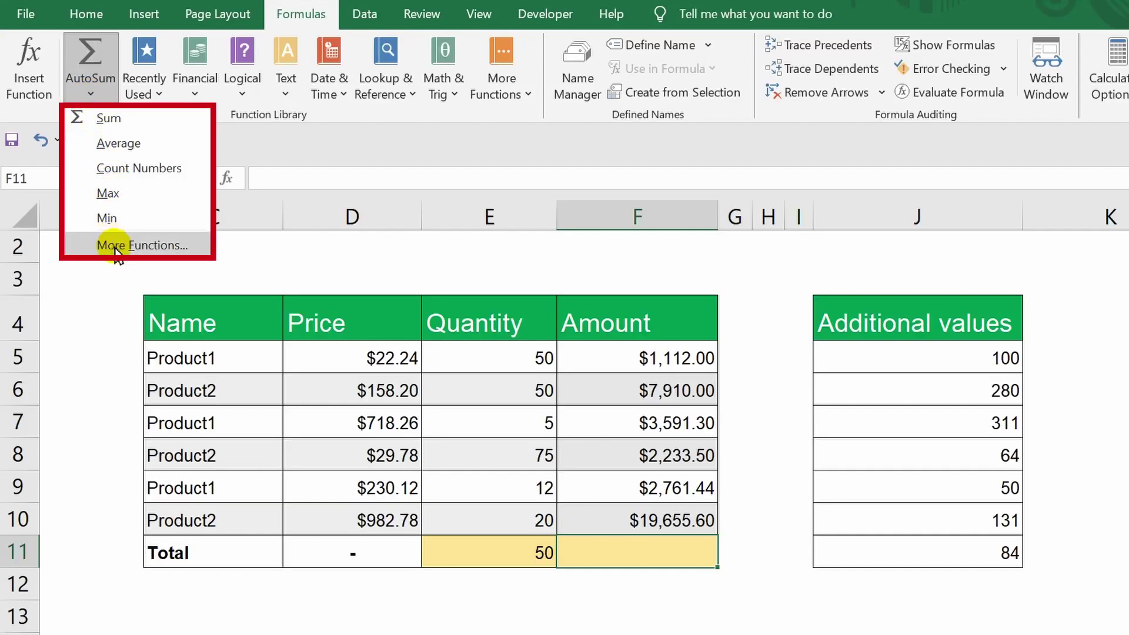
left_click(139, 169)
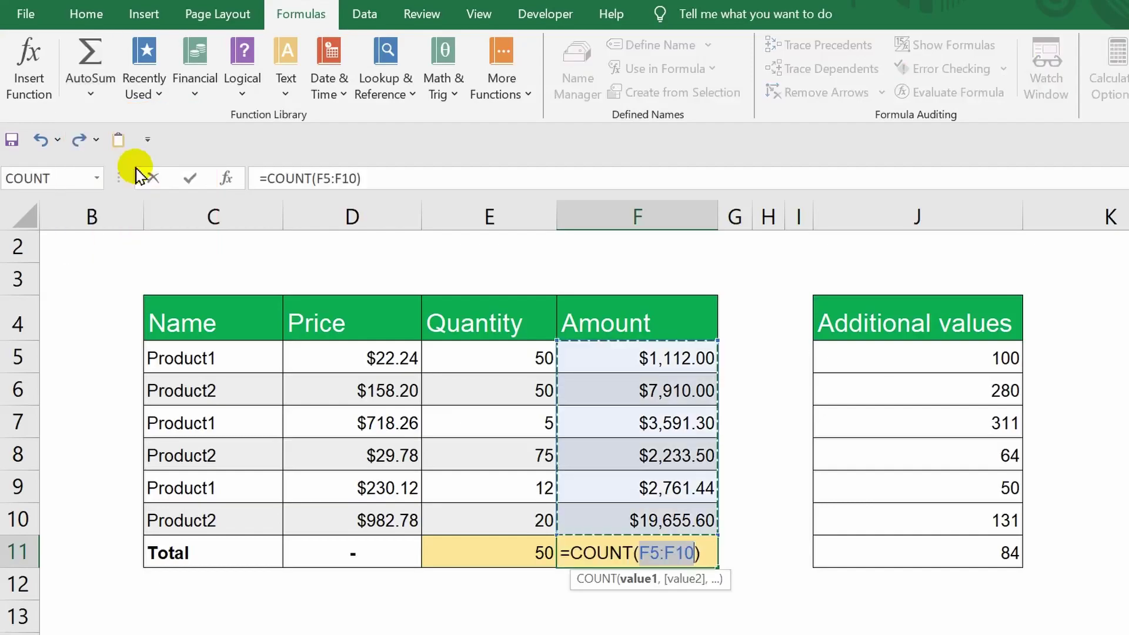
key("Return")
Step: Format F11 as General so the count shows 6 instead of $6.00
key("ctrl+1")
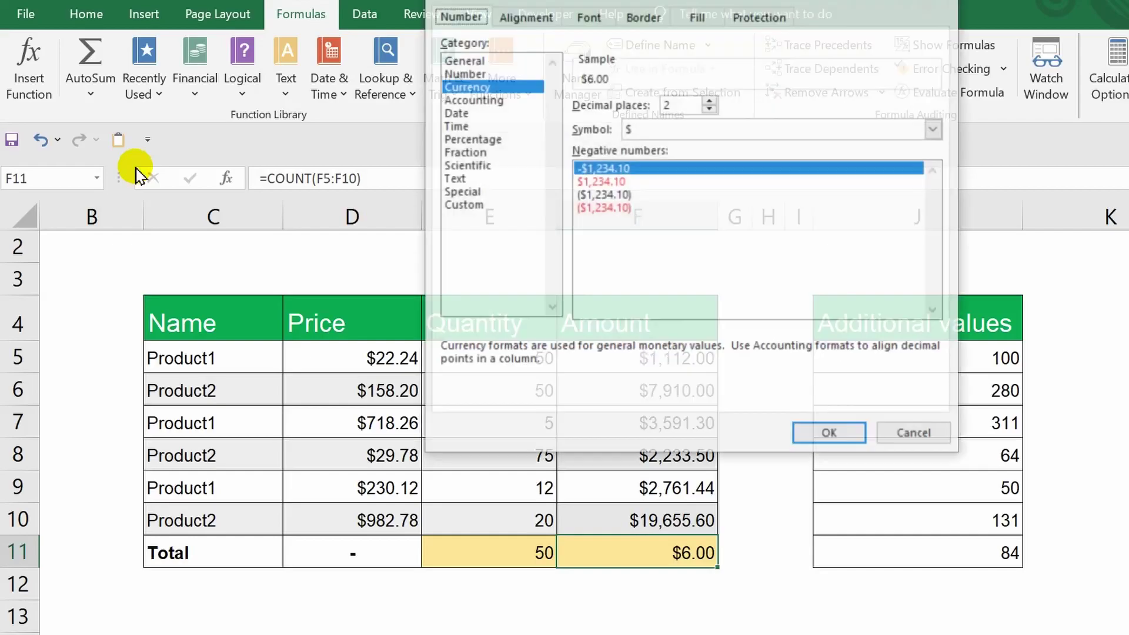
left_click(468, 60)
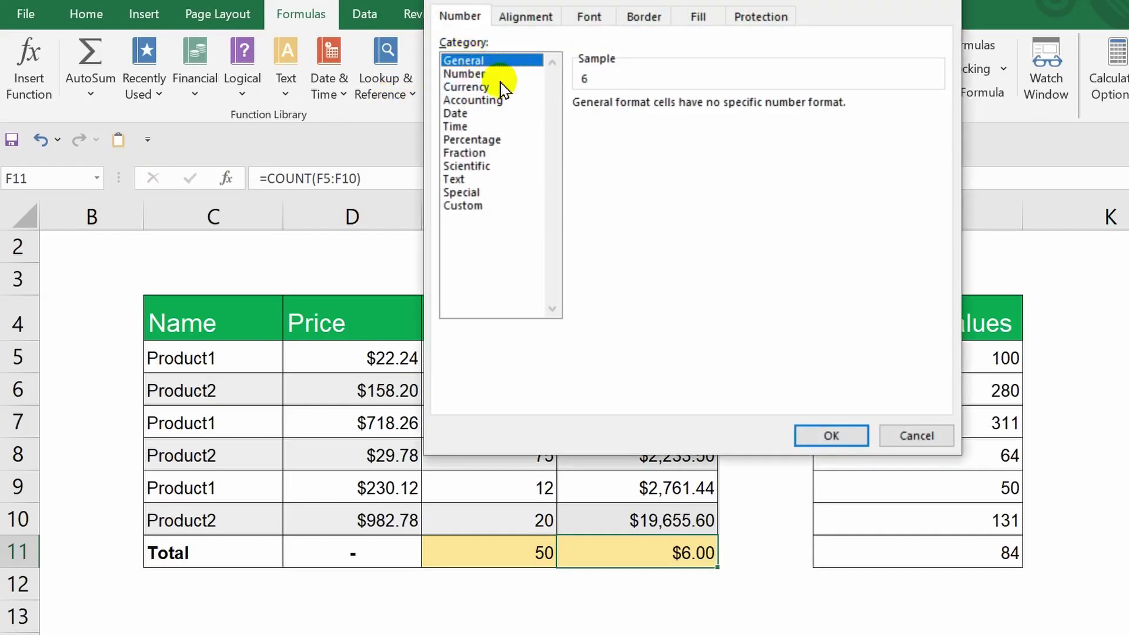
left_click(847, 435)
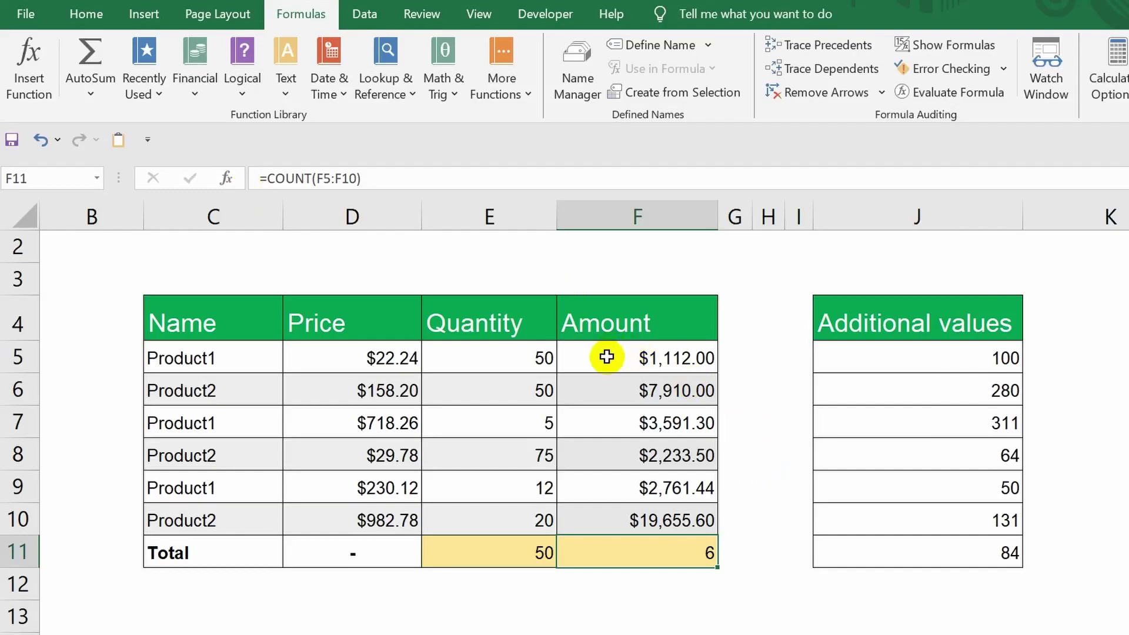
Step: Select F5:F10 to read its status-bar statistics and review the status bar's options
left_click_drag(606, 356, 638, 521)
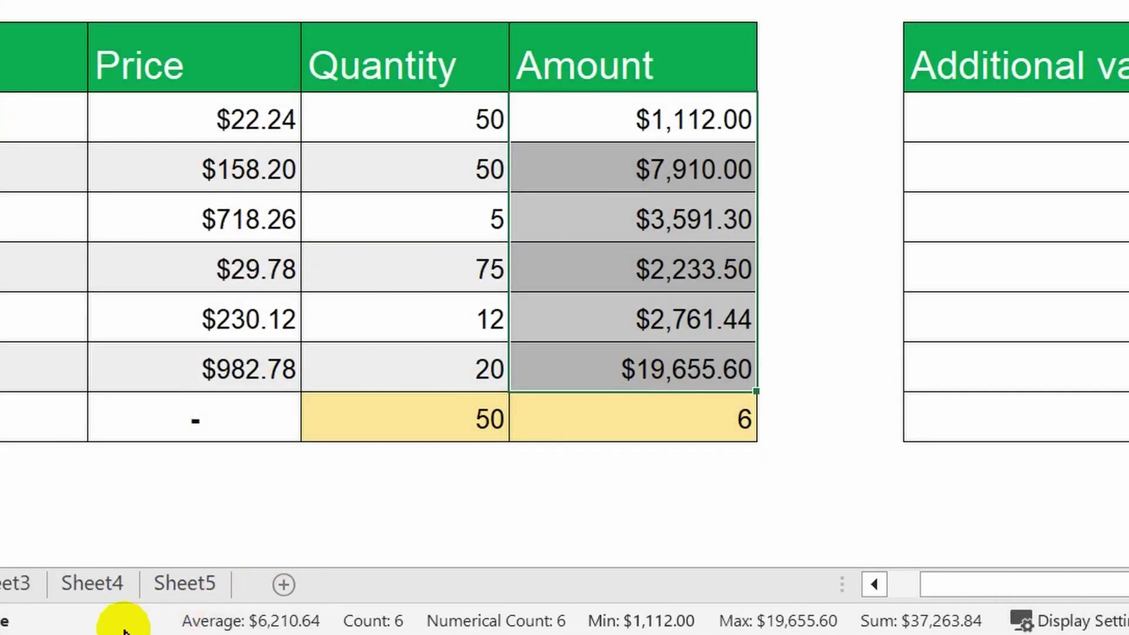
right_click(129, 624)
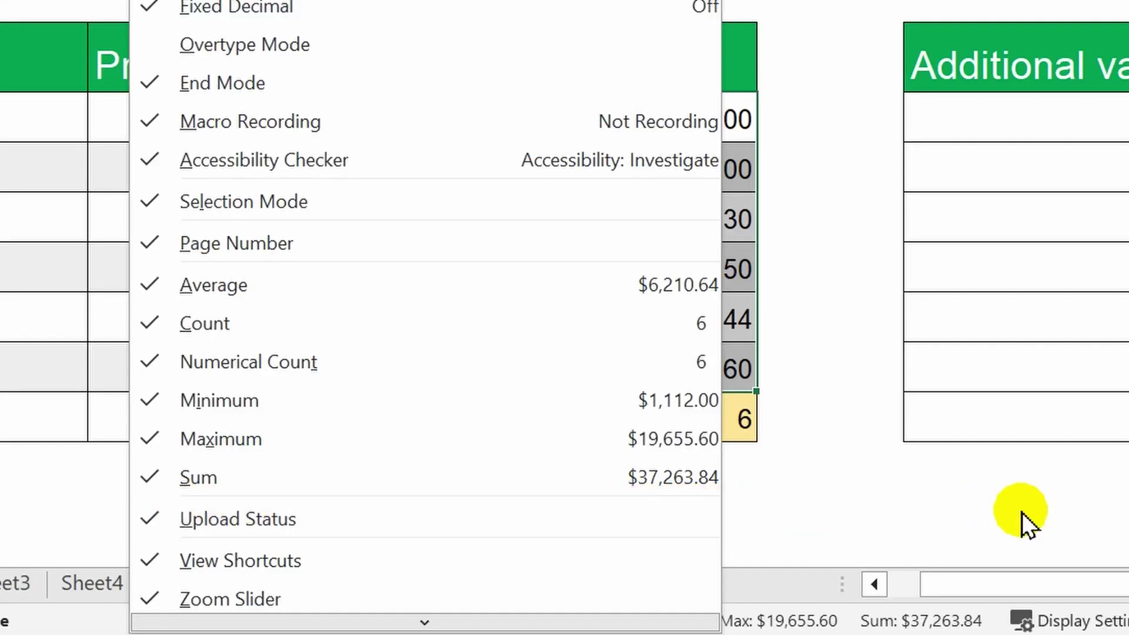
left_click(1022, 513)
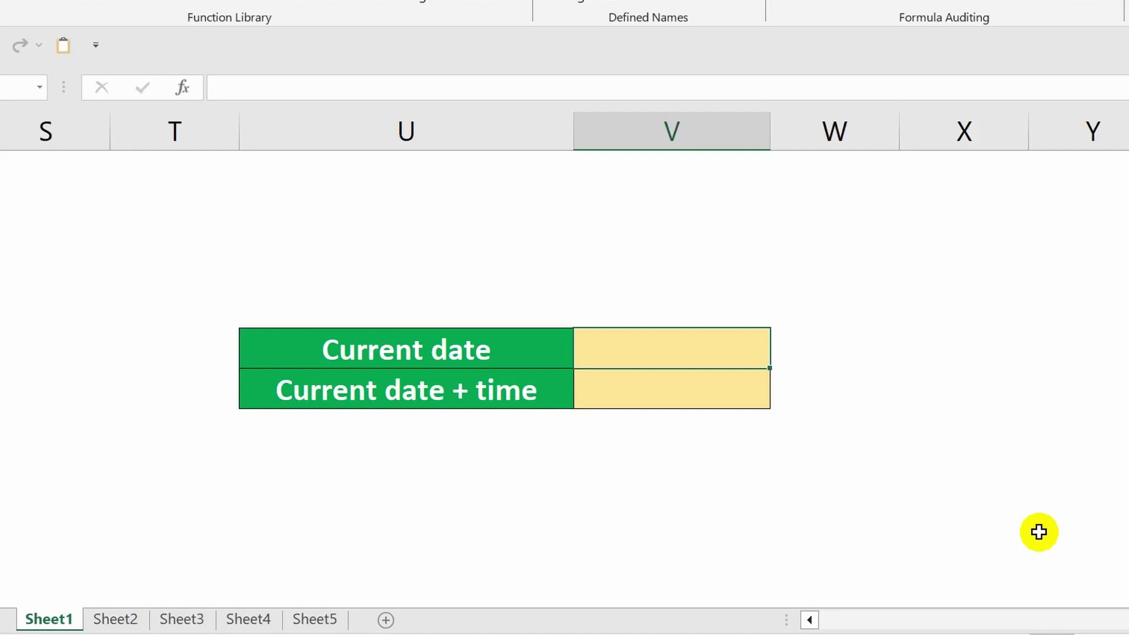
Step: Enter =TODAY() in the Current date cell, showing 2/16/2024
type("=to")
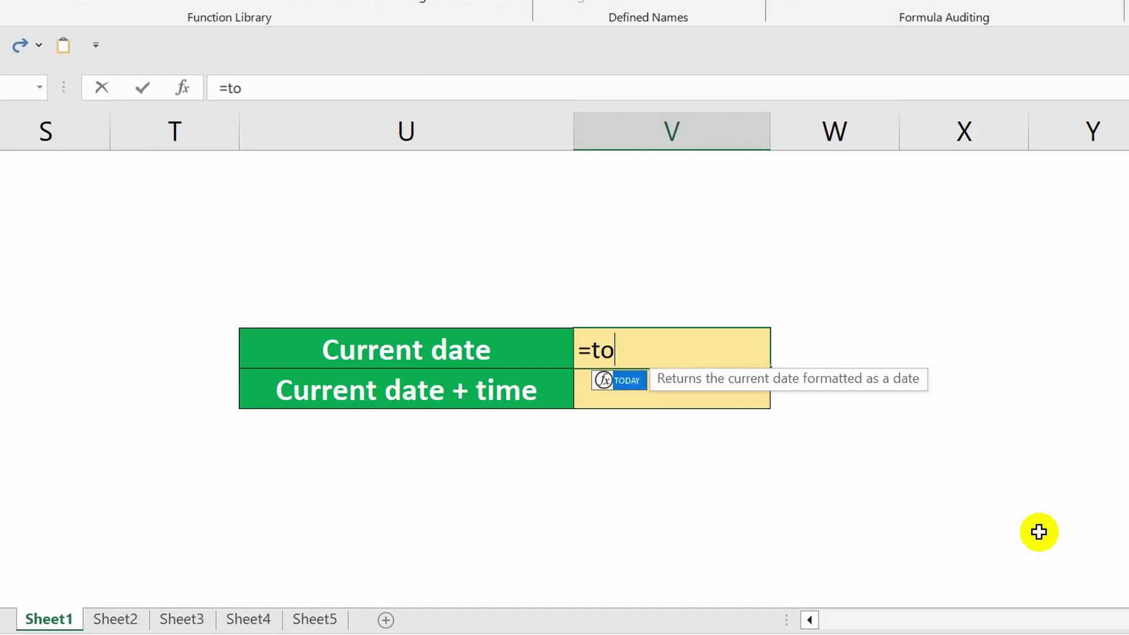
key("Tab")
type(")")
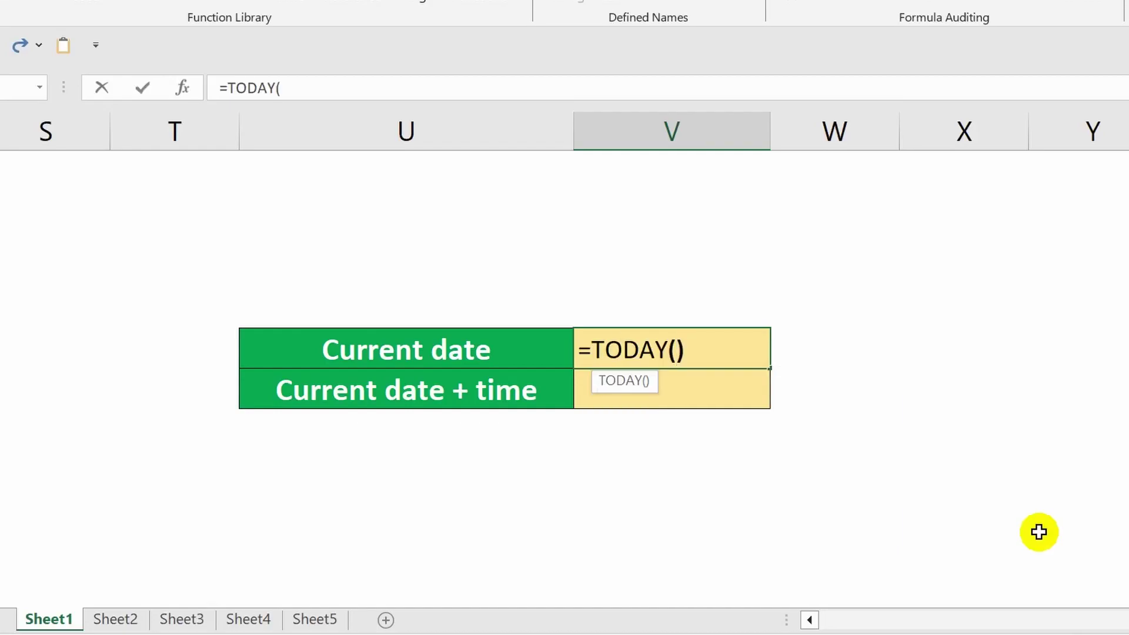
key("ctrl+Return")
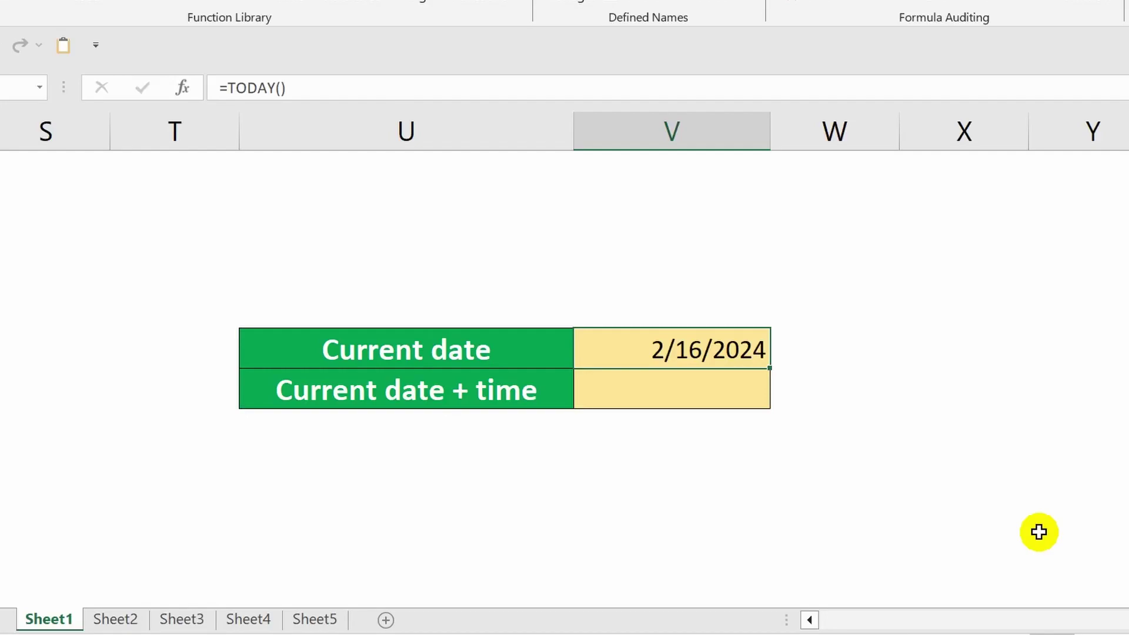
Step: Enter =NOW() in the Current date + time cell and recalculate to show 2/16/2024 12:47
key("Down")
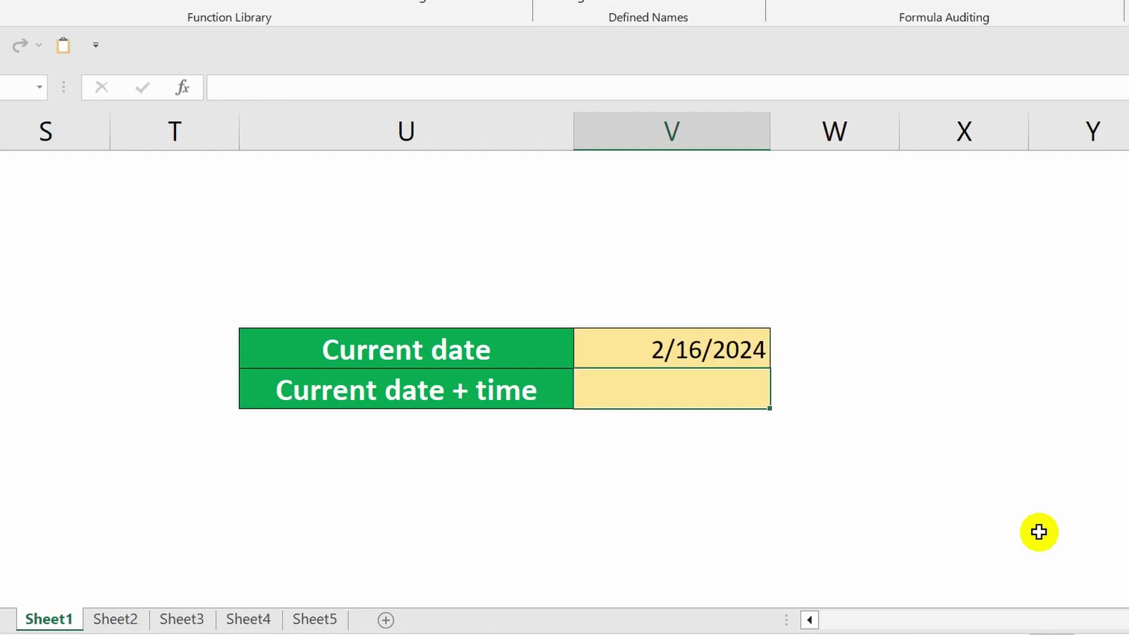
type("=now")
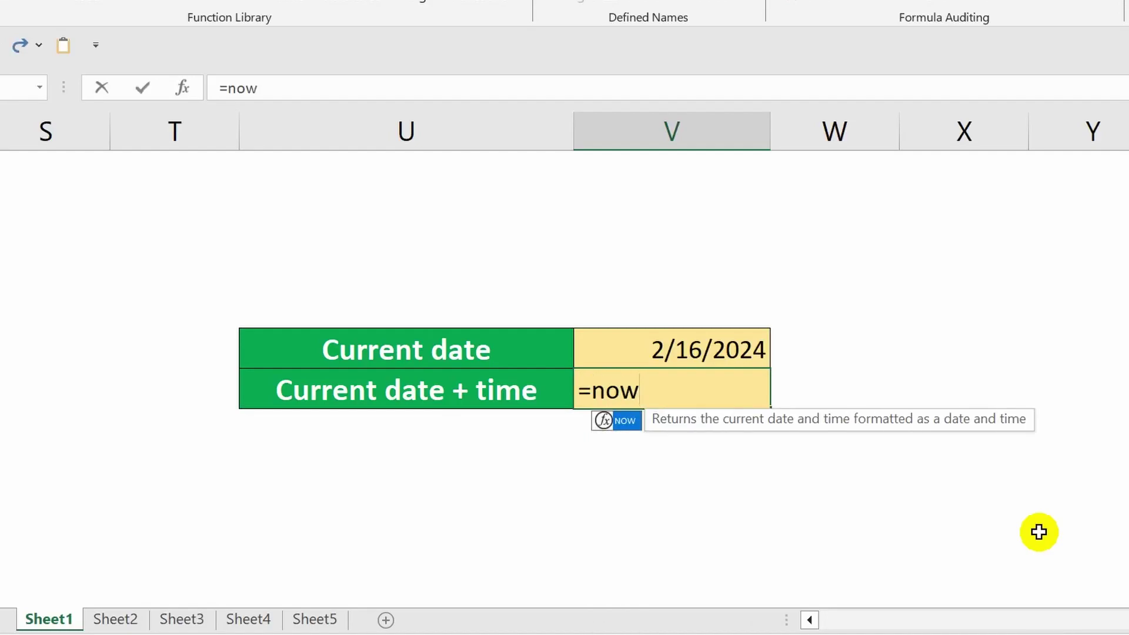
key("Tab")
type(")")
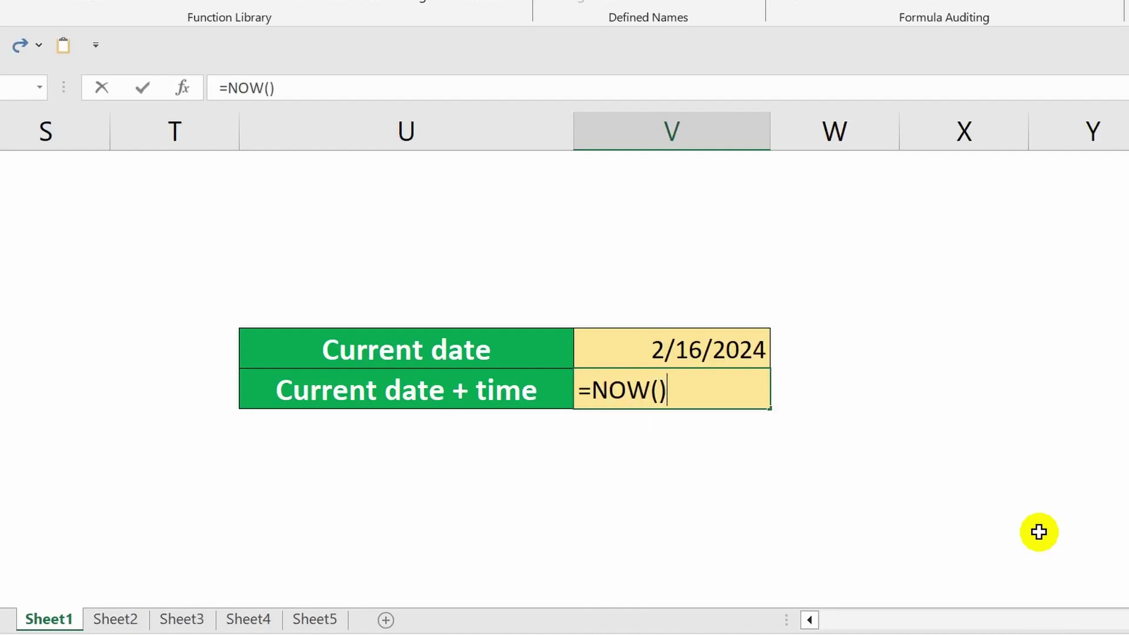
key("ctrl+Return")
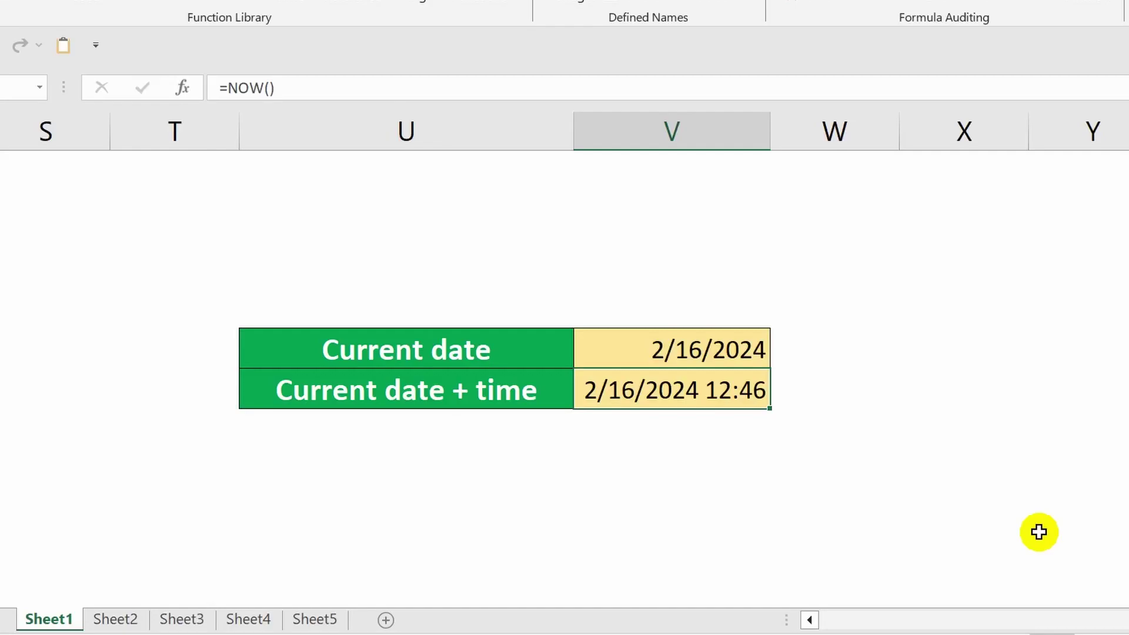
key("F9")
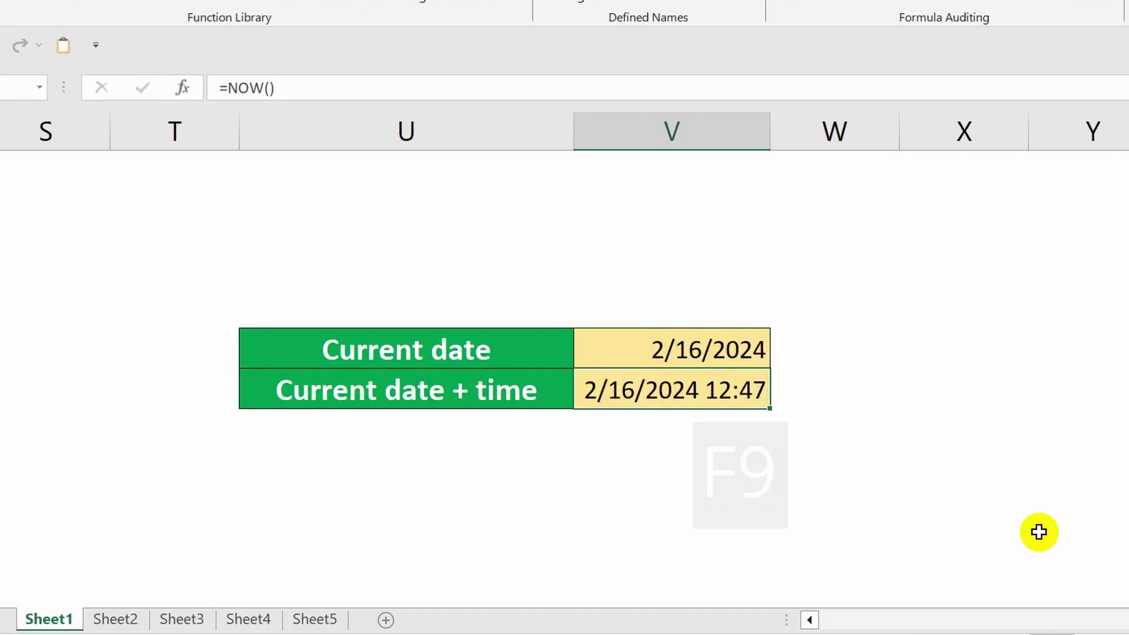